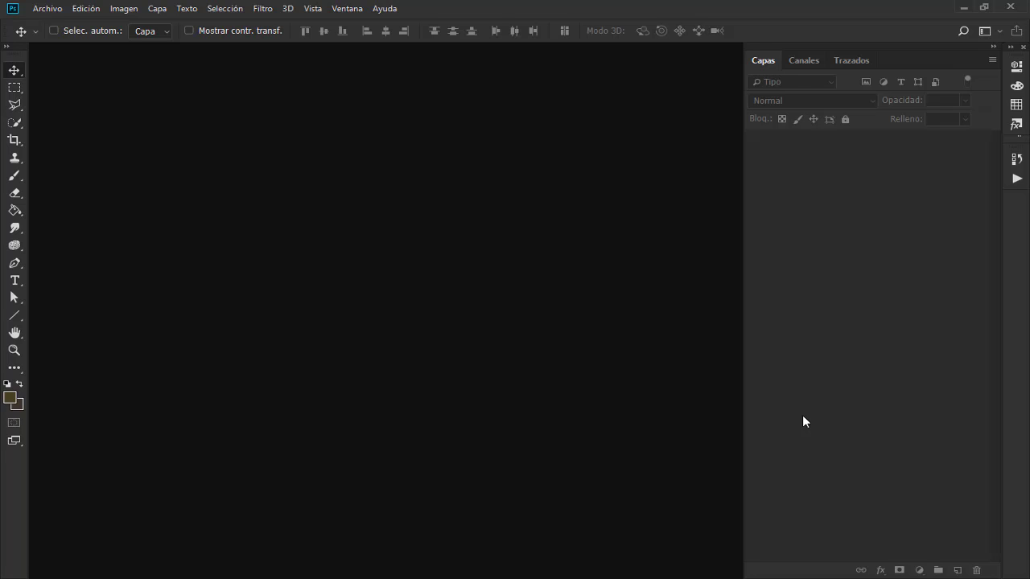
Step: Create a new 1280 × 720 pixel document at 72 pixels/inch with RGB color and a transparent background
{"action": "left_click", "coordinate": [48, 8]}
{"action": "left_click", "coordinate": [58, 24]}
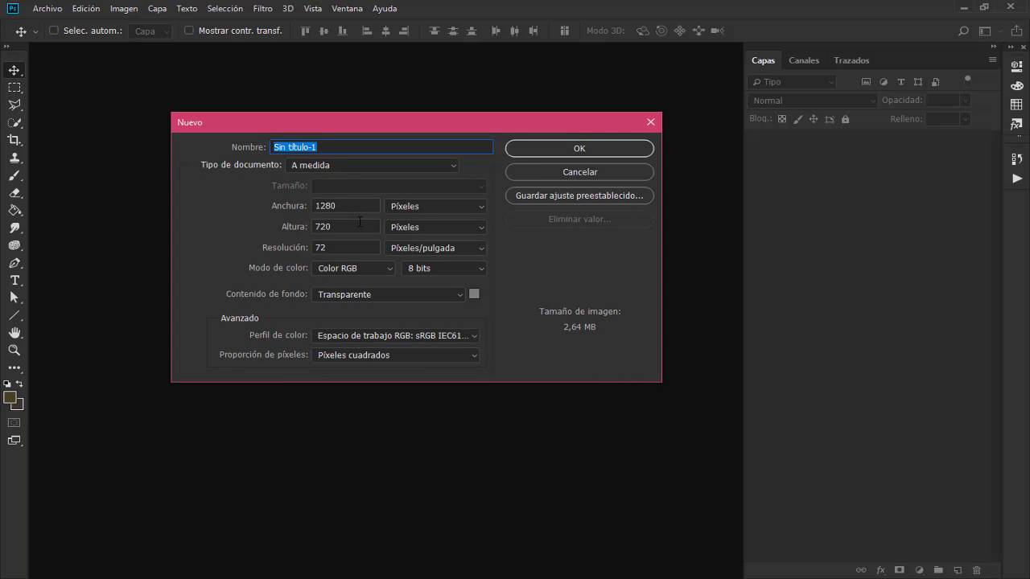
{"action": "left_click", "coordinate": [570, 149]}
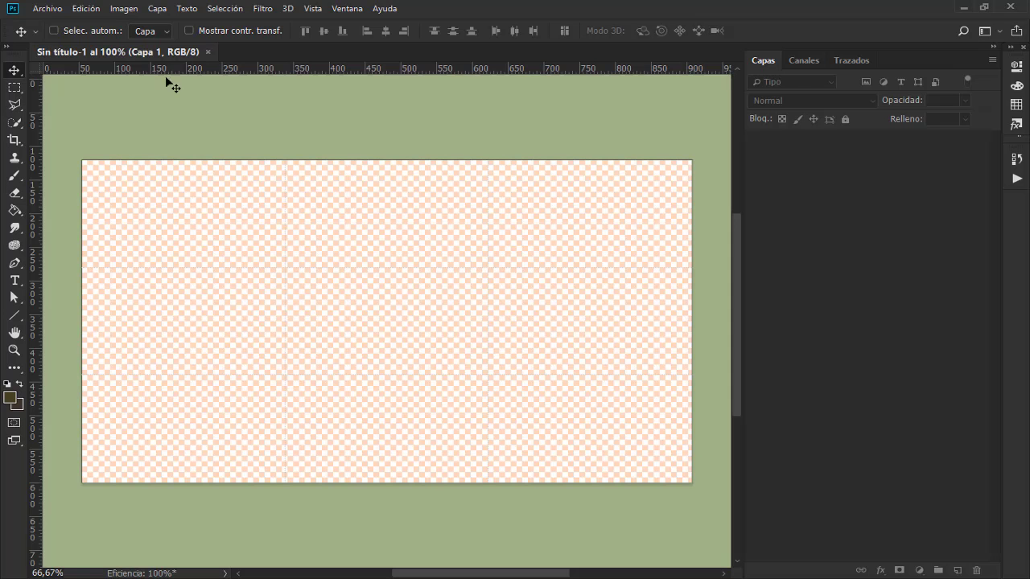
Step: Place Paisaje.jpg in the document as an embedded element
{"action": "left_click", "coordinate": [49, 8]}
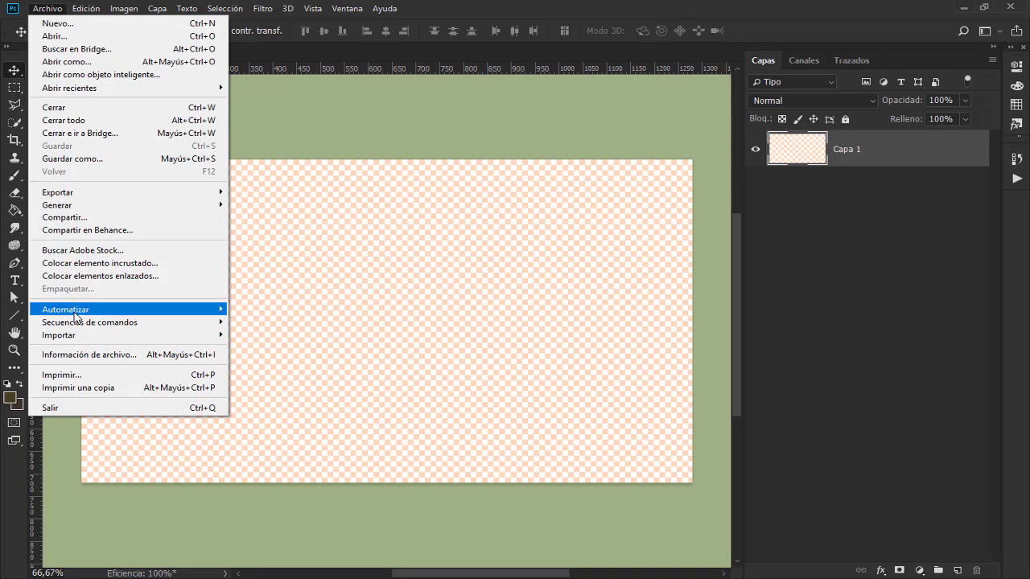
{"action": "left_click", "coordinate": [102, 276]}
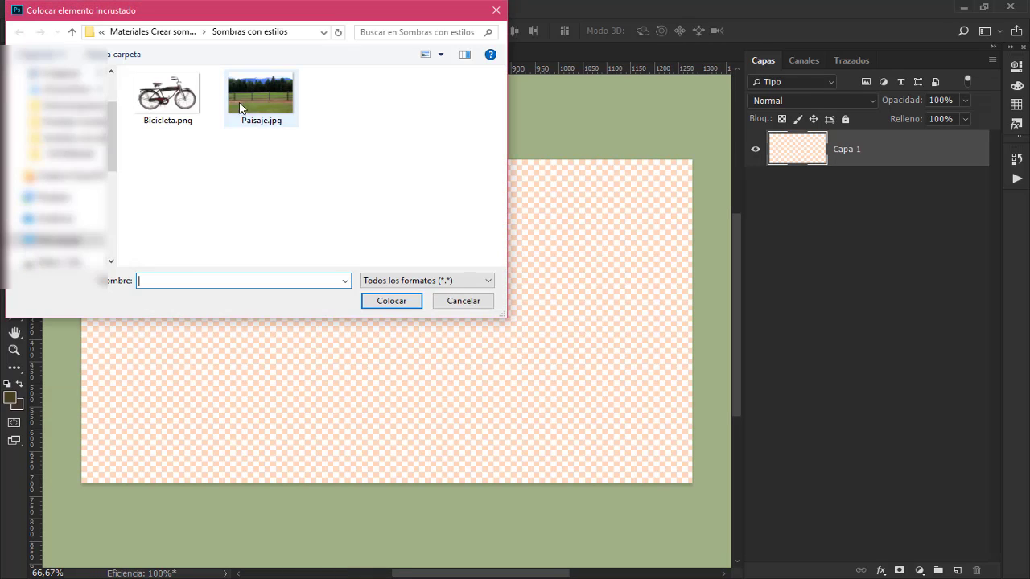
{"action": "left_click", "coordinate": [261, 96]}
{"action": "left_click", "coordinate": [396, 301]}
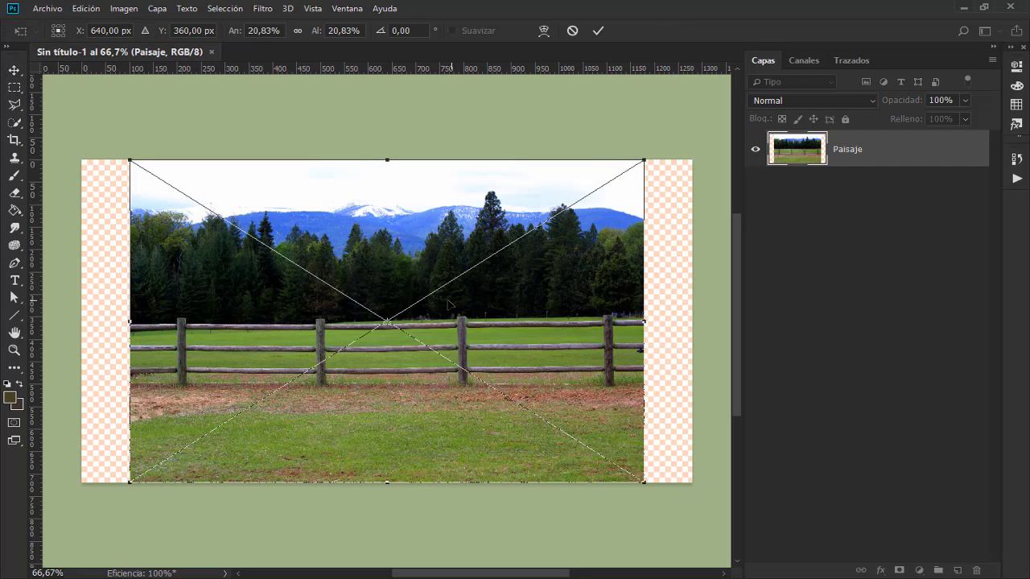
Step: Scale the landscape proportionally to 31.83% so it fills the canvas, and move it up to Y 282 px
{"action": "left_click", "coordinate": [297, 32]}
{"action": "left_click_drag", "start_coordinate": [316, 34], "coordinate": [323, 33]}
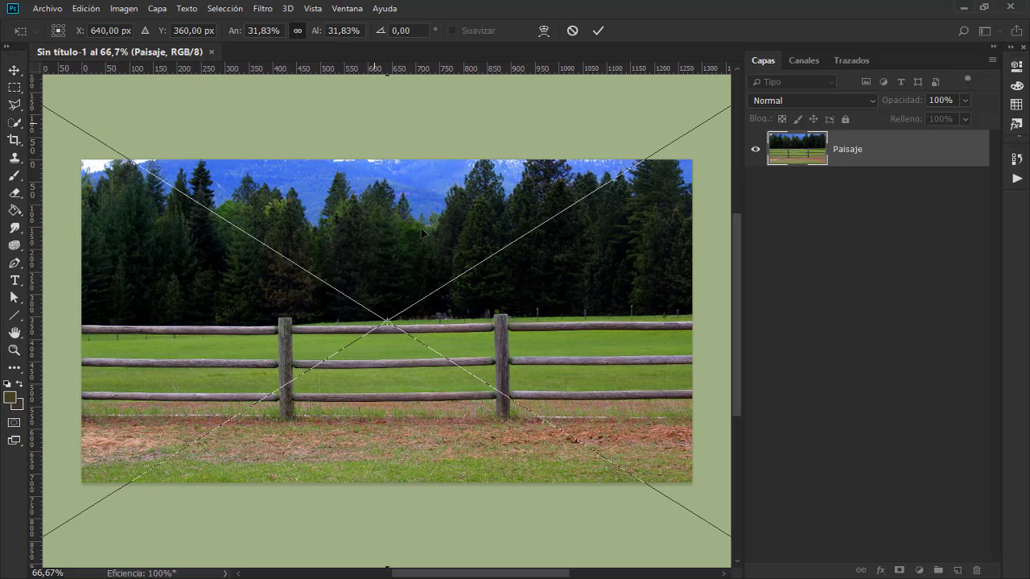
{"action": "left_click_drag", "start_coordinate": [518, 314], "coordinate": [519, 281]}
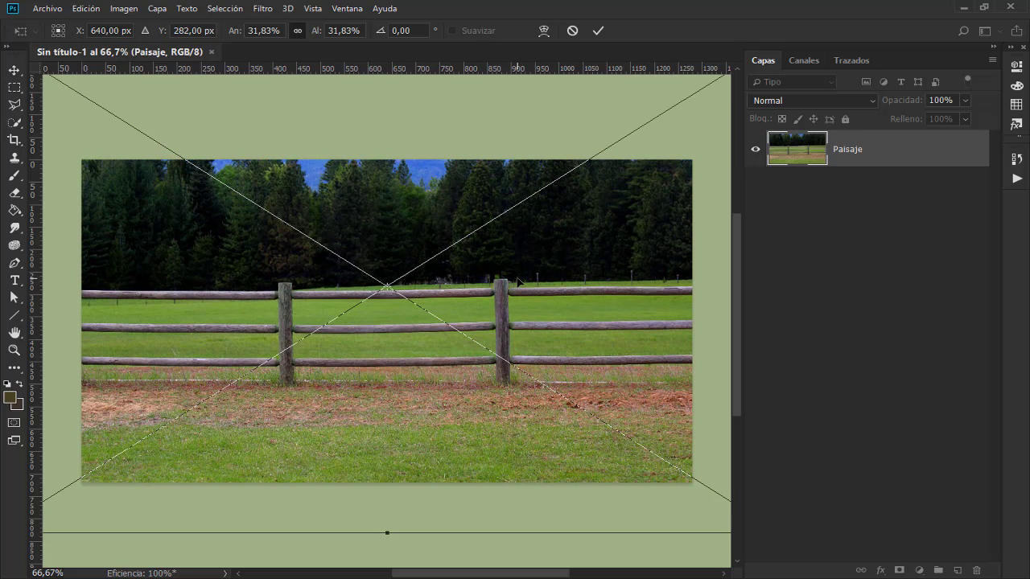
{"action": "key", "text": "Return"}
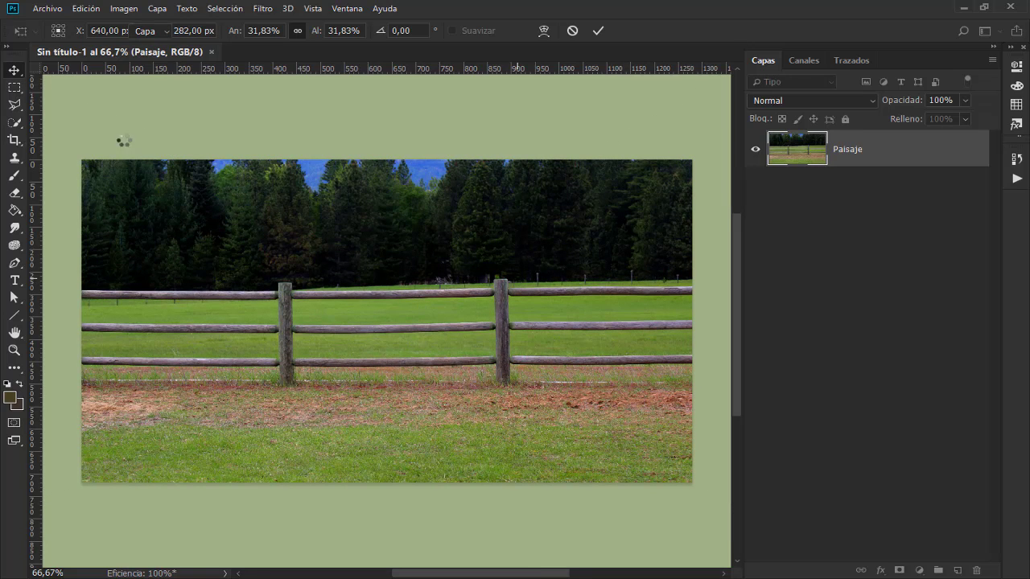
Step: Place Bicicleta.png above the landscape as an embedded element
{"action": "left_click", "coordinate": [47, 8]}
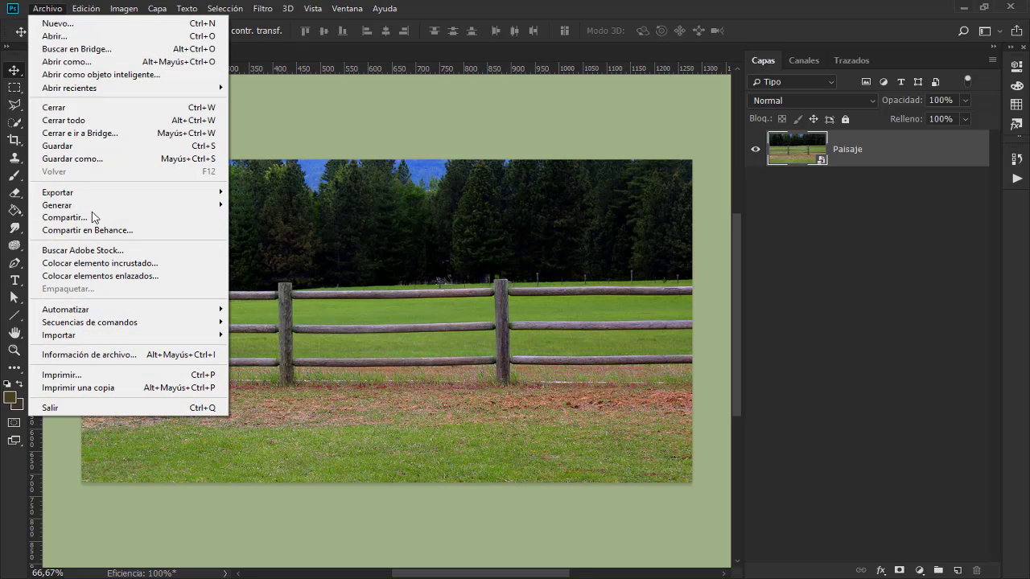
{"action": "left_click", "coordinate": [109, 263]}
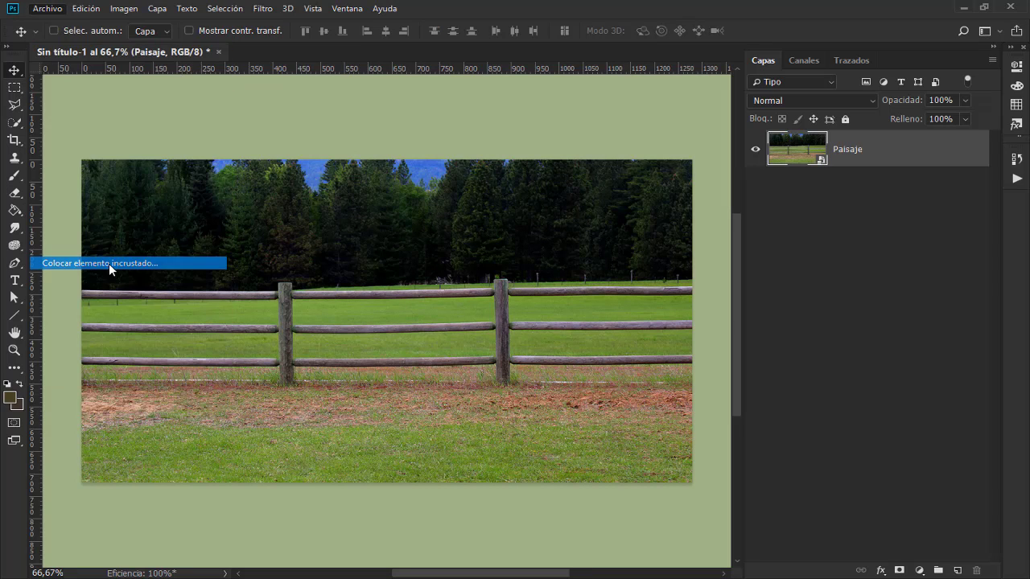
{"action": "left_click", "coordinate": [169, 97]}
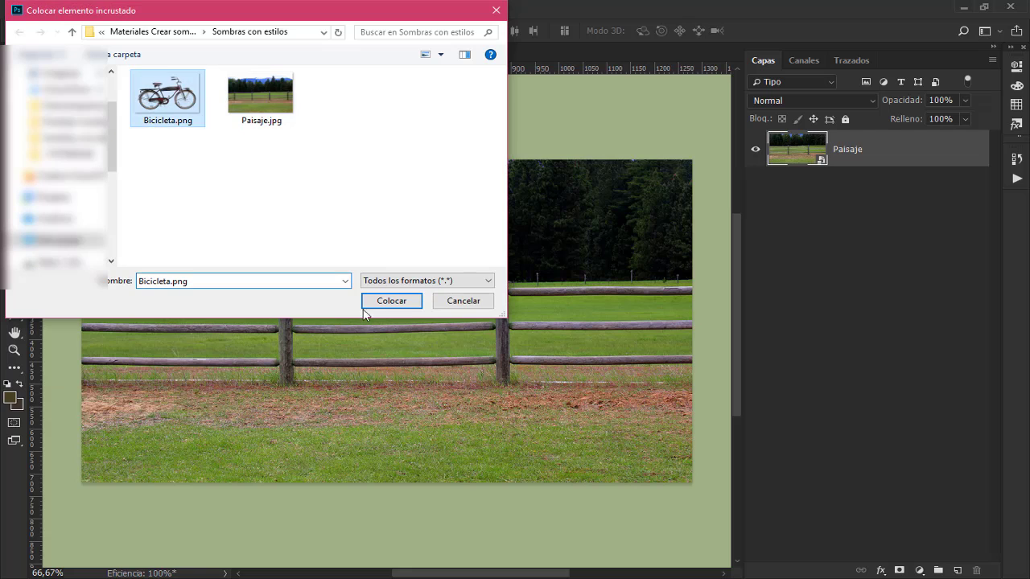
{"action": "left_click", "coordinate": [393, 304]}
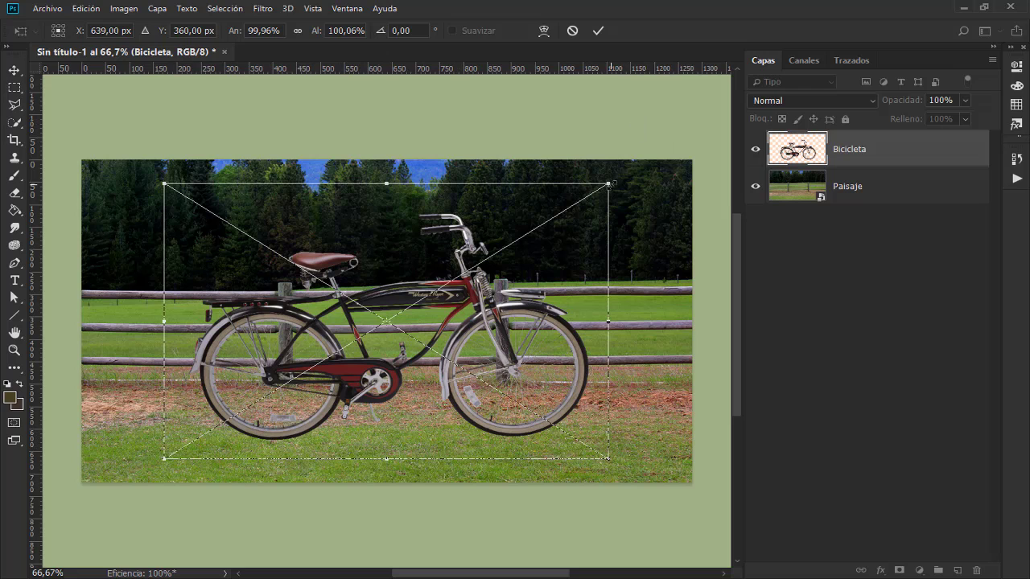
Step: Scale the bicycle to about 52% and position it against the left fence post with its wheels on the ground
{"action": "left_click_drag", "start_coordinate": [610, 184], "coordinate": [555, 234]}
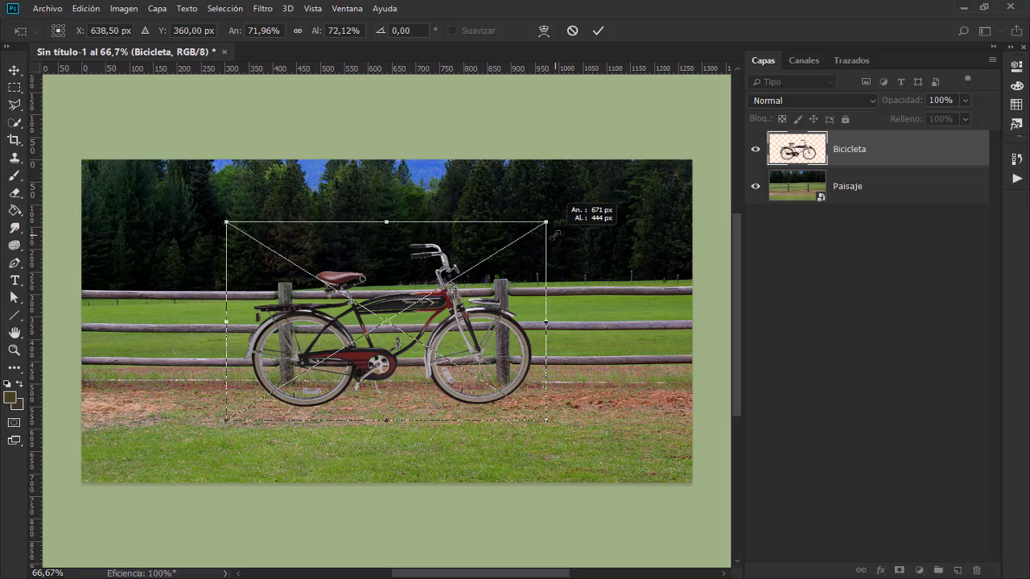
{"action": "left_click_drag", "start_coordinate": [480, 365], "coordinate": [582, 415]}
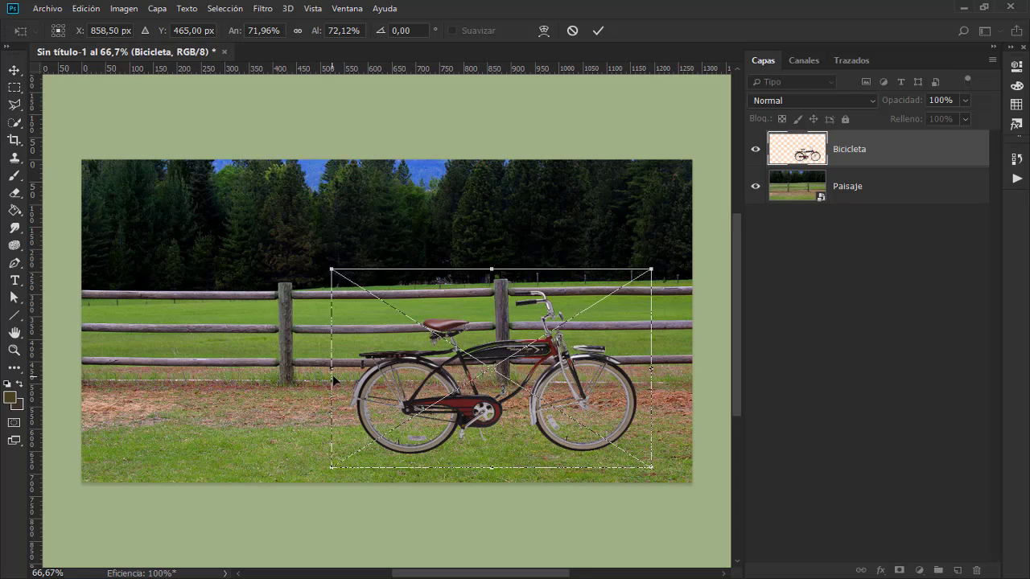
{"action": "mouse_move", "coordinate": [547, 414]}
{"action": "left_mouse_down"}
{"action": "mouse_move", "coordinate": [359, 359]}
{"action": "mouse_move", "coordinate": [273, 367]}
{"action": "mouse_move", "coordinate": [305, 359]}
{"action": "mouse_move", "coordinate": [305, 369]}
{"action": "left_mouse_up"}
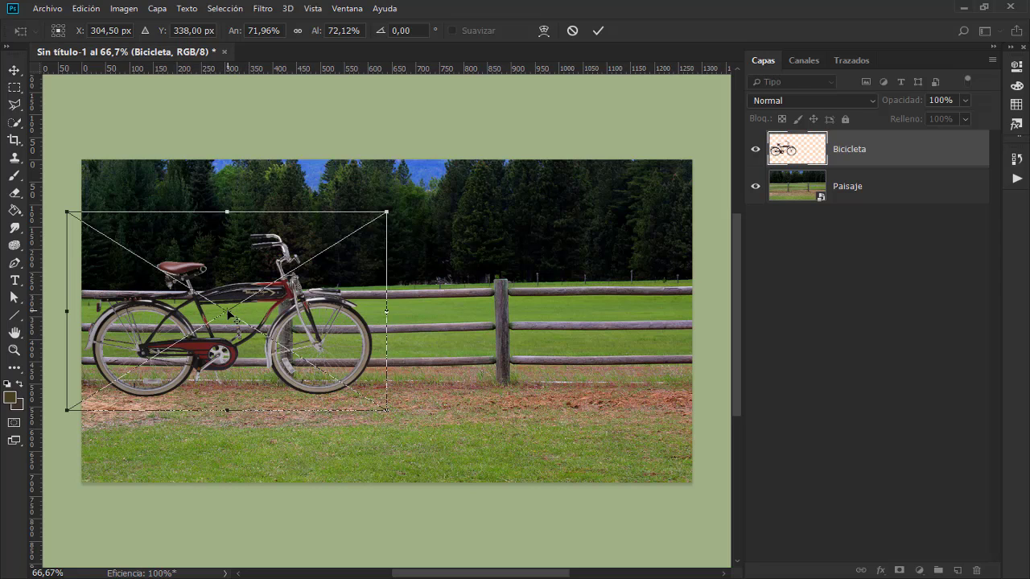
{"action": "left_click_drag", "start_coordinate": [229, 314], "coordinate": [224, 385]}
{"action": "left_click_drag", "start_coordinate": [388, 210], "coordinate": [349, 262]}
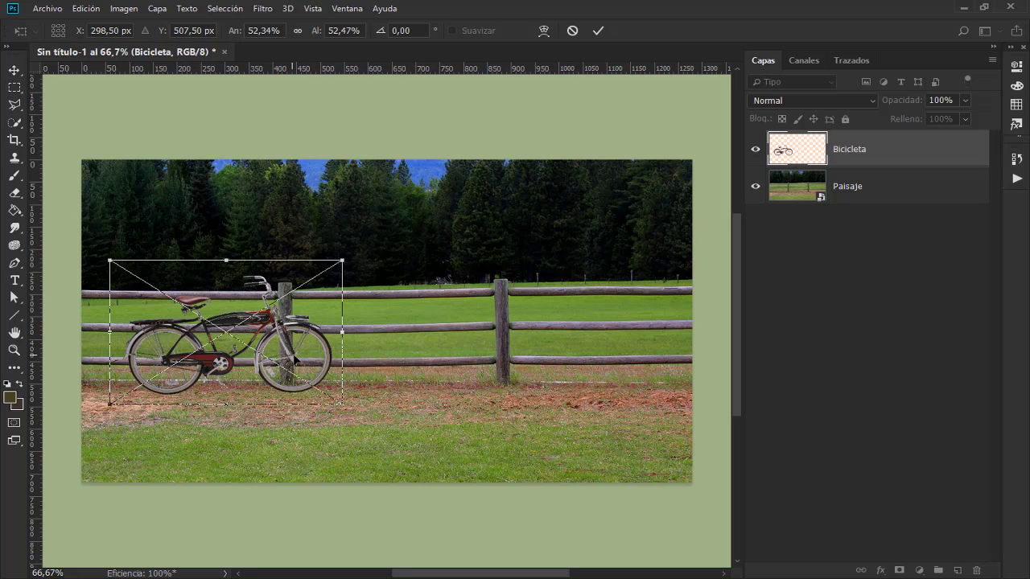
{"action": "mouse_move", "coordinate": [293, 358]}
{"action": "left_mouse_down"}
{"action": "mouse_move", "coordinate": [331, 358]}
{"action": "mouse_move", "coordinate": [291, 353]}
{"action": "left_mouse_up"}
{"action": "key", "text": "Return"}
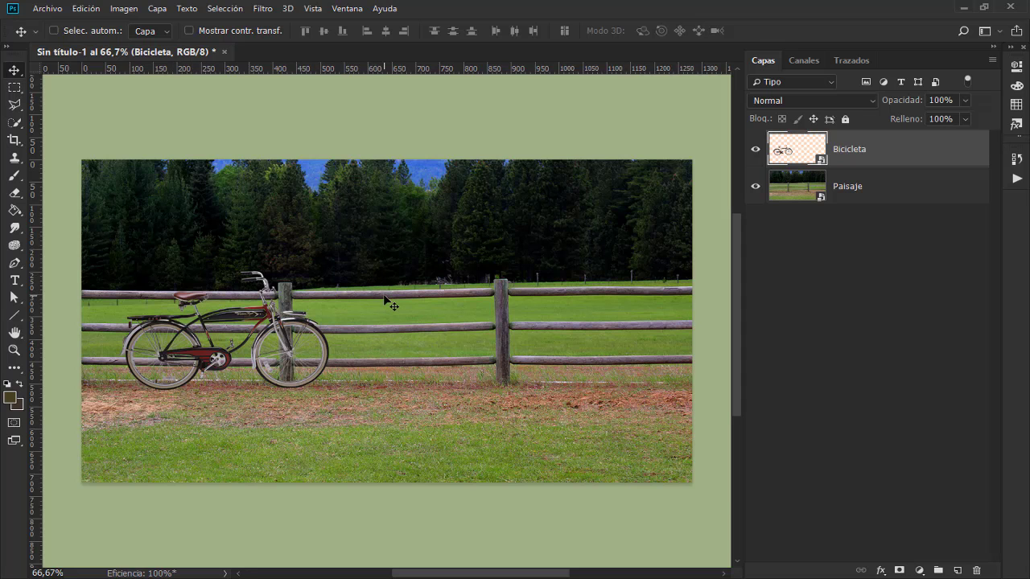
Step: Examine the light and shading on the fence rails, posts, ground and trees around the bicycle
{"action": "scroll", "coordinate": [384, 295], "scroll_direction": "up", "scroll_amount": 6}
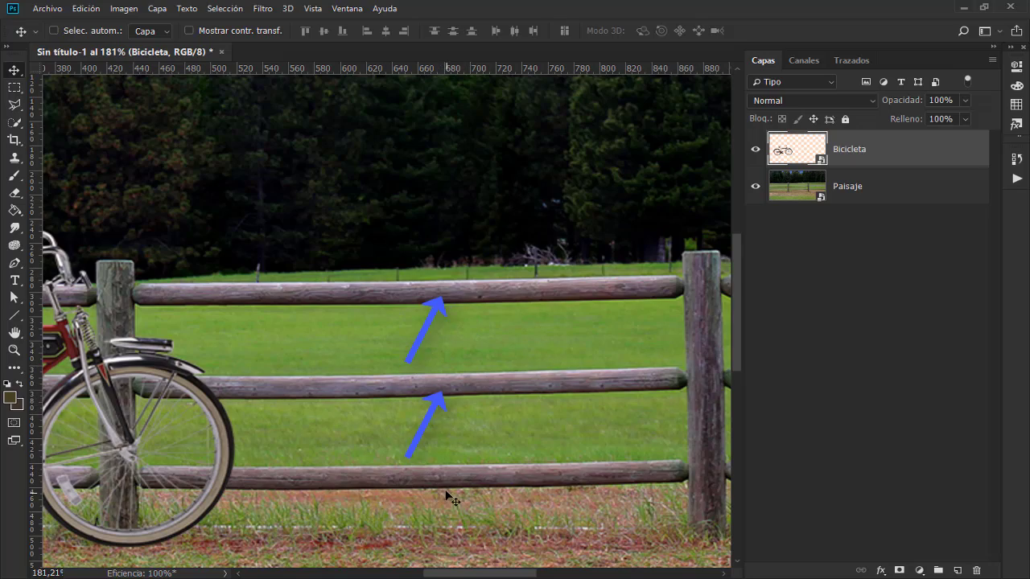
{"action": "left_click_drag", "start_coordinate": [448, 494], "coordinate": [382, 164]}
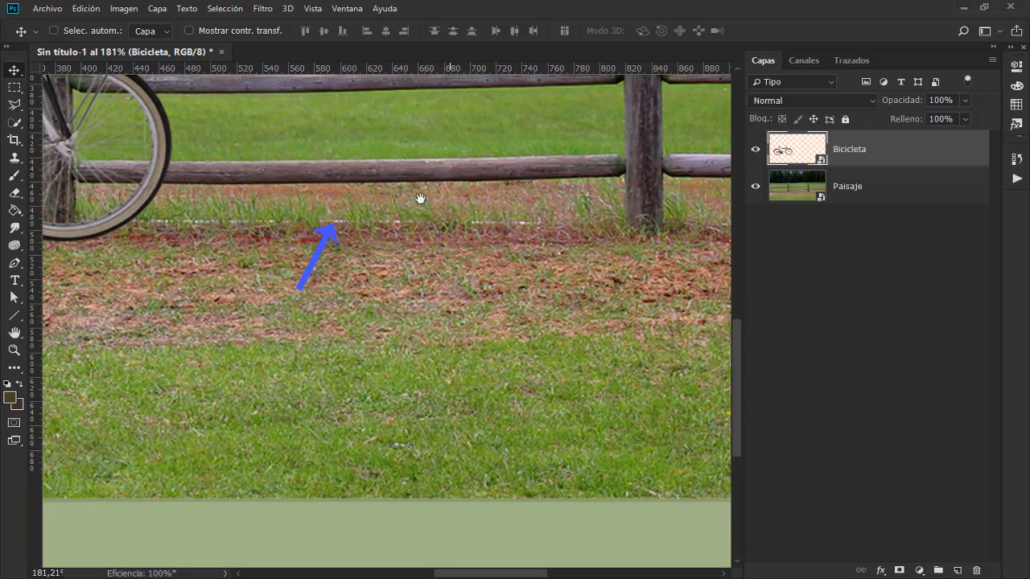
{"action": "scroll", "coordinate": [492, 257], "scroll_direction": "down", "scroll_amount": 2}
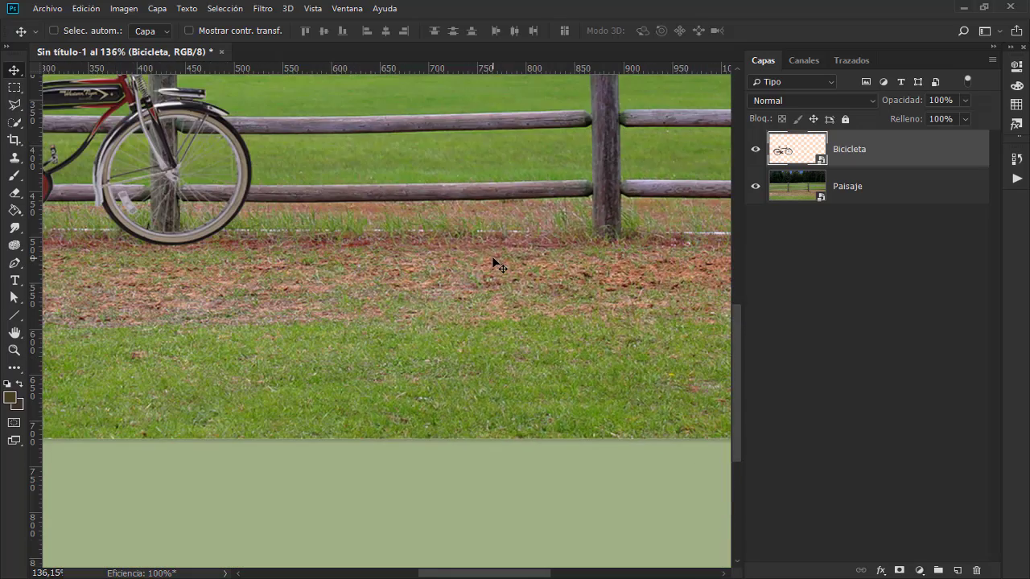
{"action": "left_click_drag", "start_coordinate": [492, 257], "coordinate": [211, 349]}
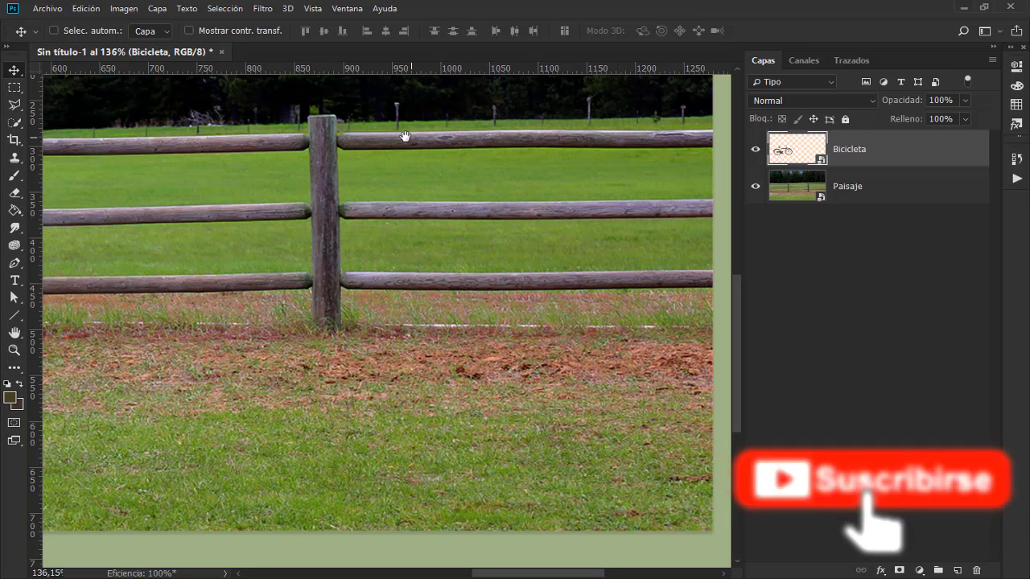
{"action": "left_click_drag", "start_coordinate": [332, 169], "coordinate": [427, 410]}
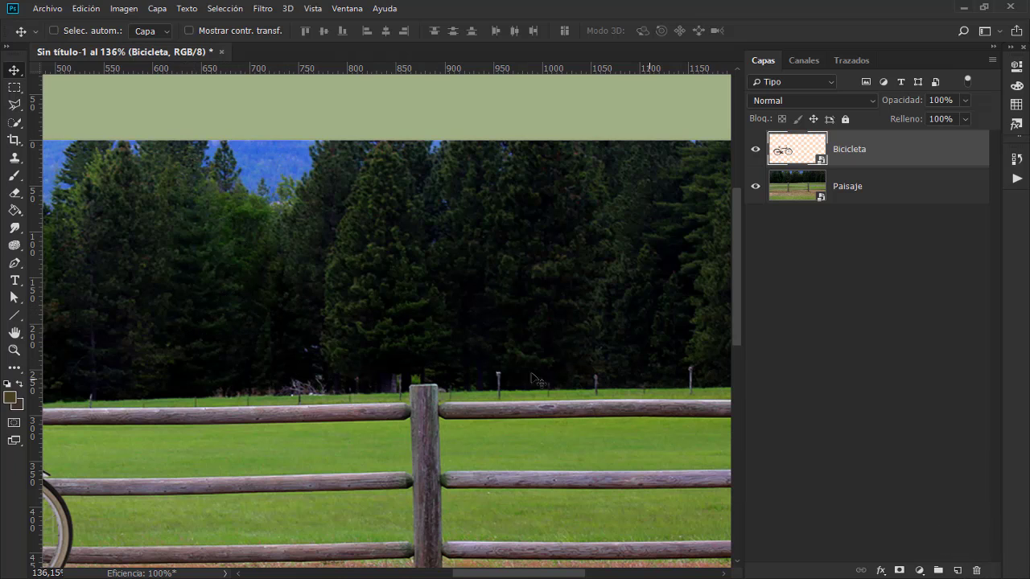
{"action": "left_click_drag", "start_coordinate": [242, 395], "coordinate": [510, 298]}
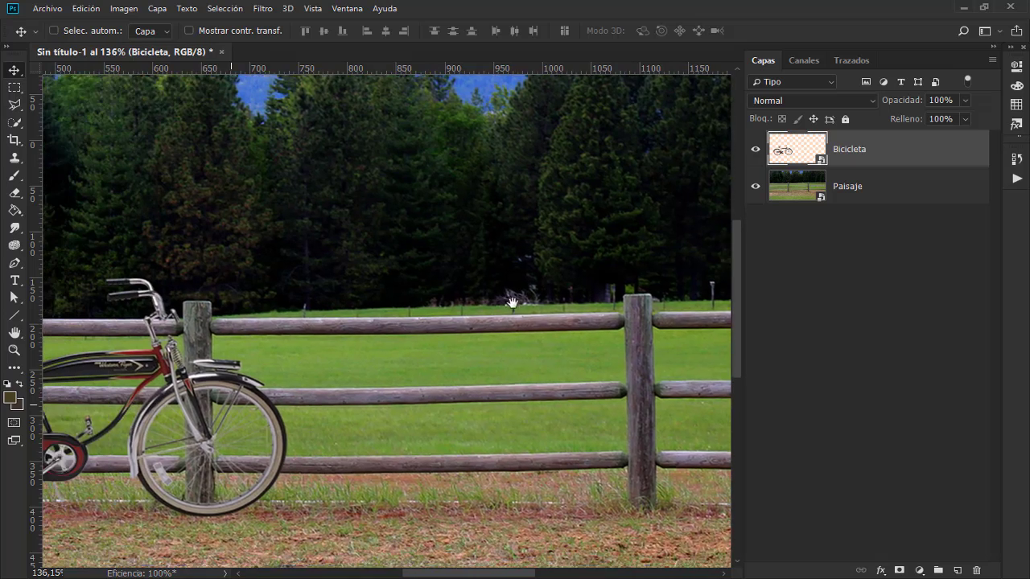
{"action": "left_click_drag", "start_coordinate": [305, 349], "coordinate": [419, 348]}
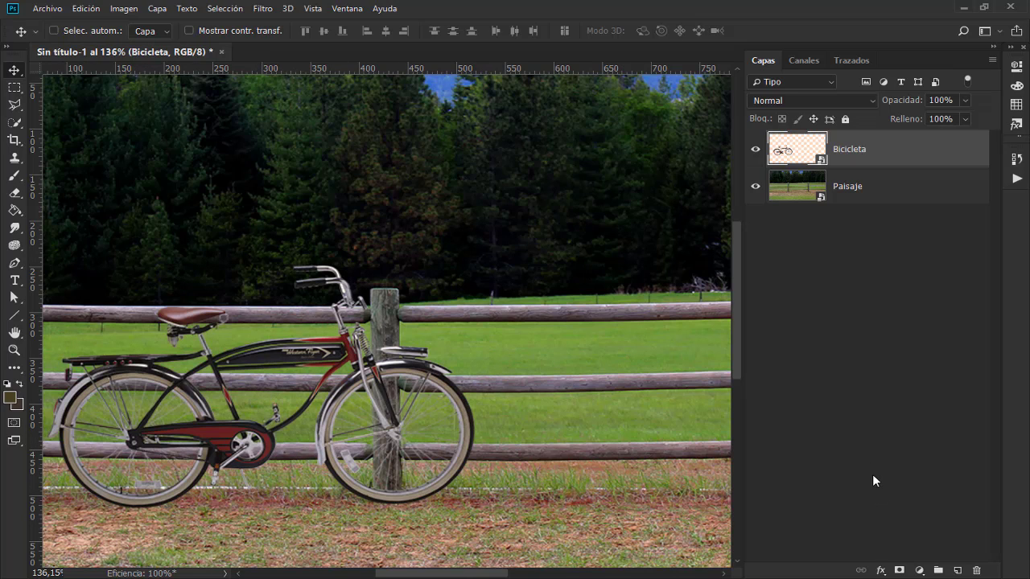
Step: Open the blending options of the Bicicleta layer
{"action": "left_click", "coordinate": [881, 572]}
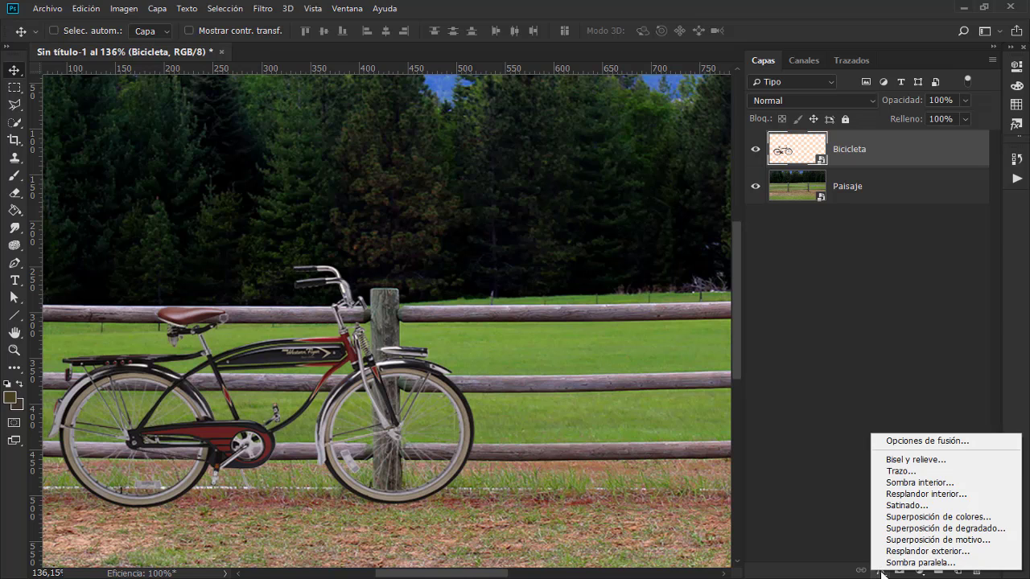
{"action": "left_click", "coordinate": [905, 440]}
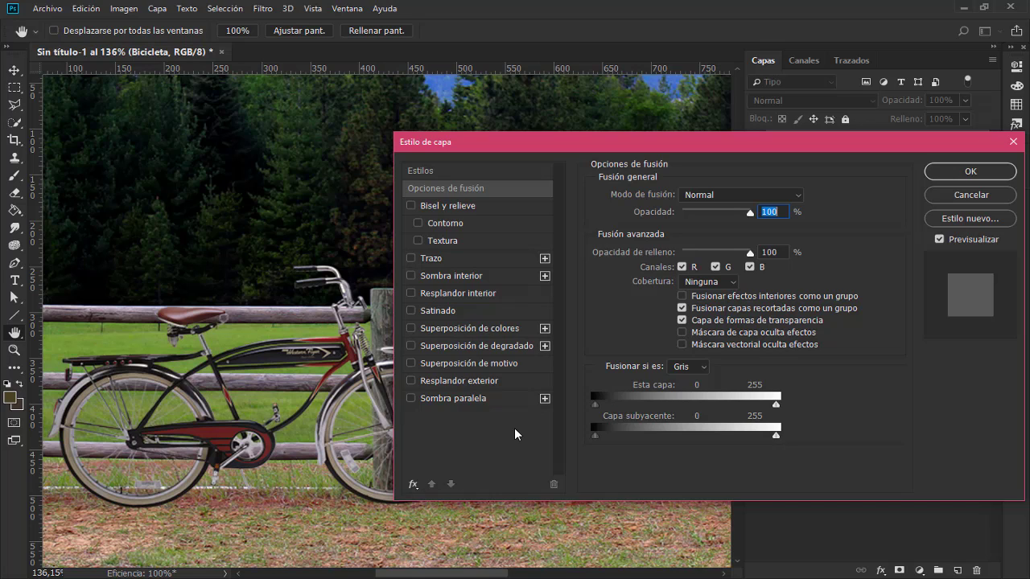
Step: Try an Inner Glow in Multiply mode on the bicycle, and disable the effect again
{"action": "left_click", "coordinate": [492, 296]}
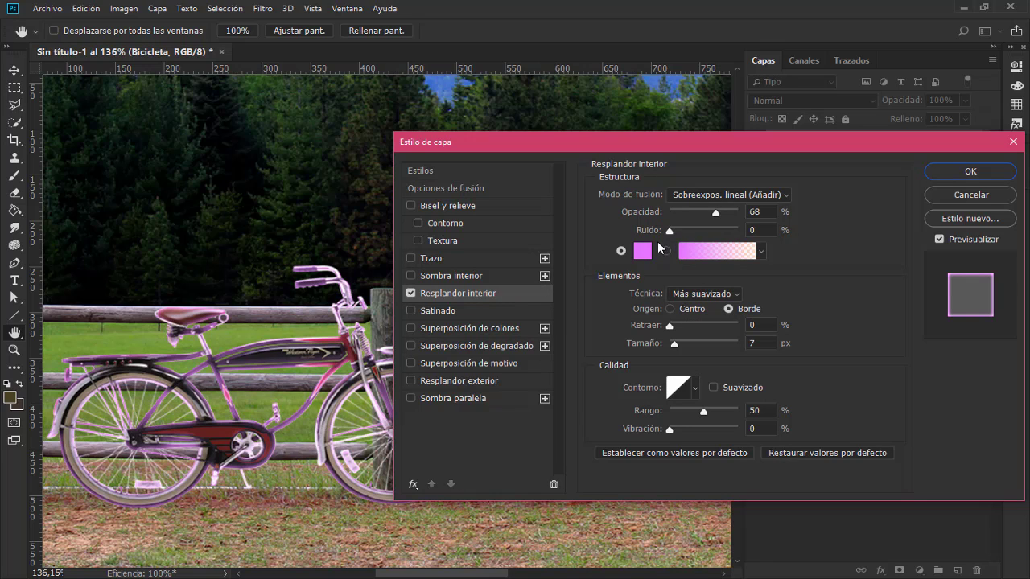
{"action": "left_click", "coordinate": [705, 193]}
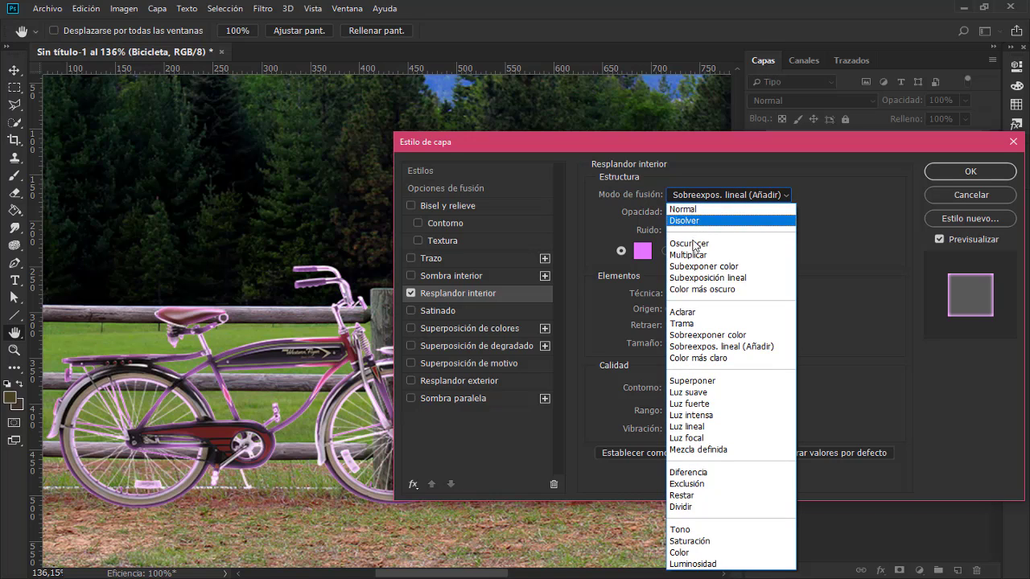
{"action": "left_click", "coordinate": [696, 256]}
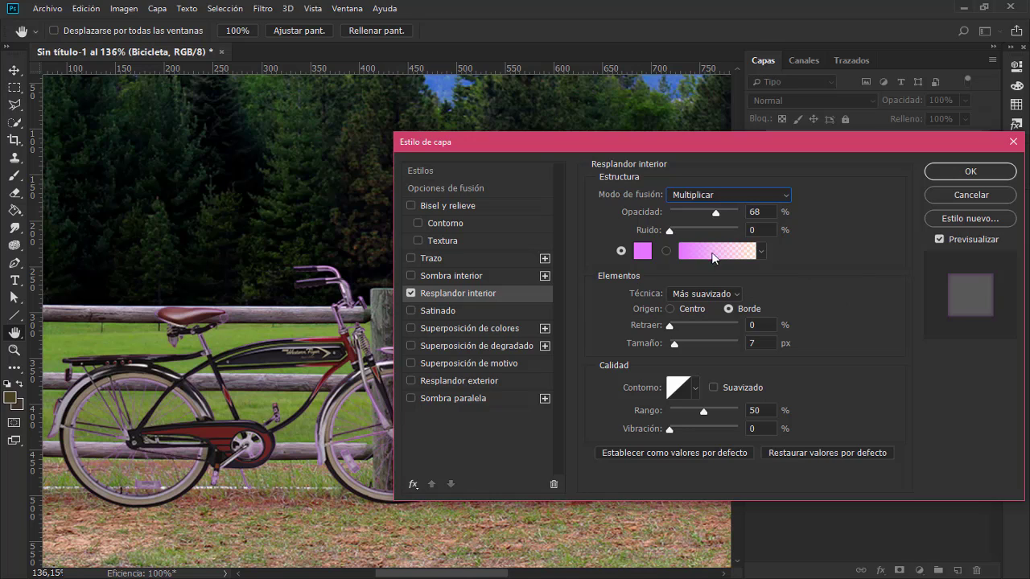
{"action": "left_click", "coordinate": [410, 293]}
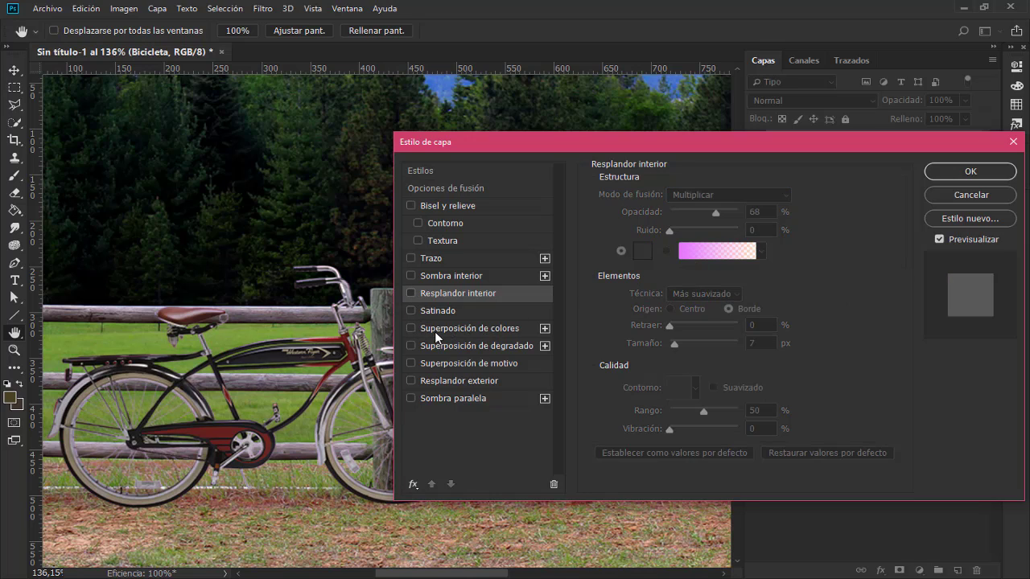
Step: Try a gray Color Overlay in Multiply mode on the bicycle, and disable it again
{"action": "left_click", "coordinate": [435, 328]}
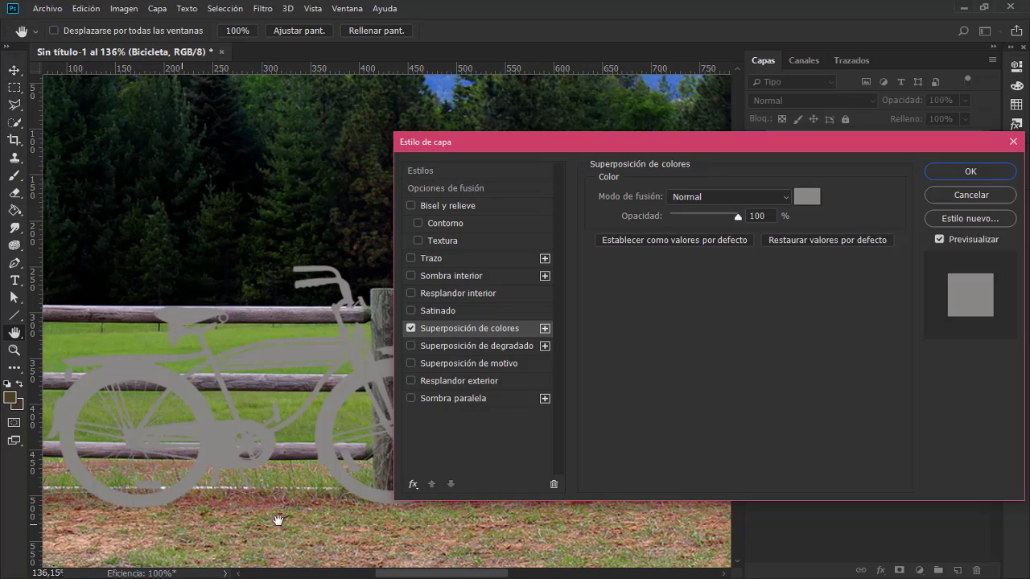
{"action": "left_click", "coordinate": [720, 199]}
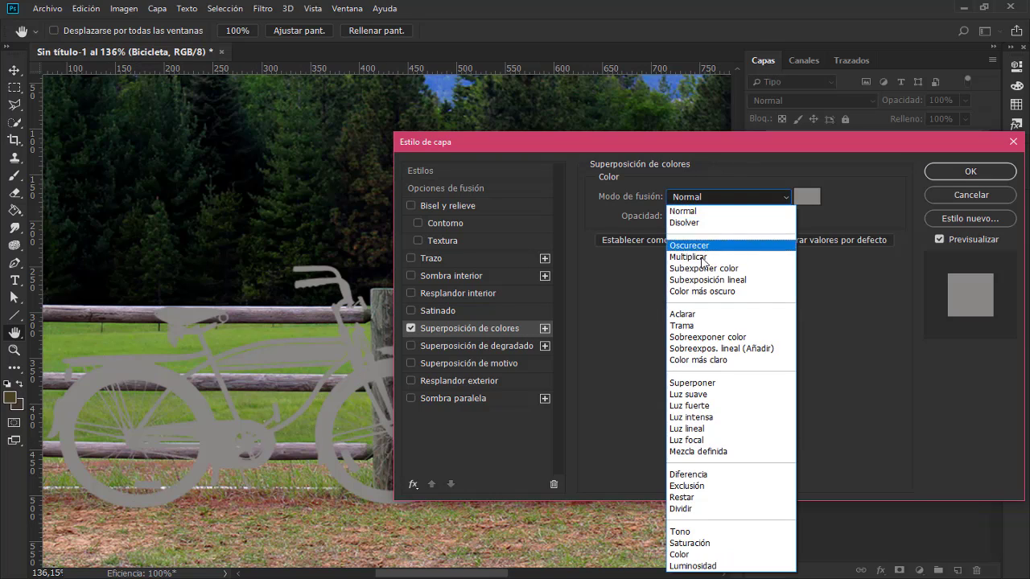
{"action": "left_click", "coordinate": [705, 258]}
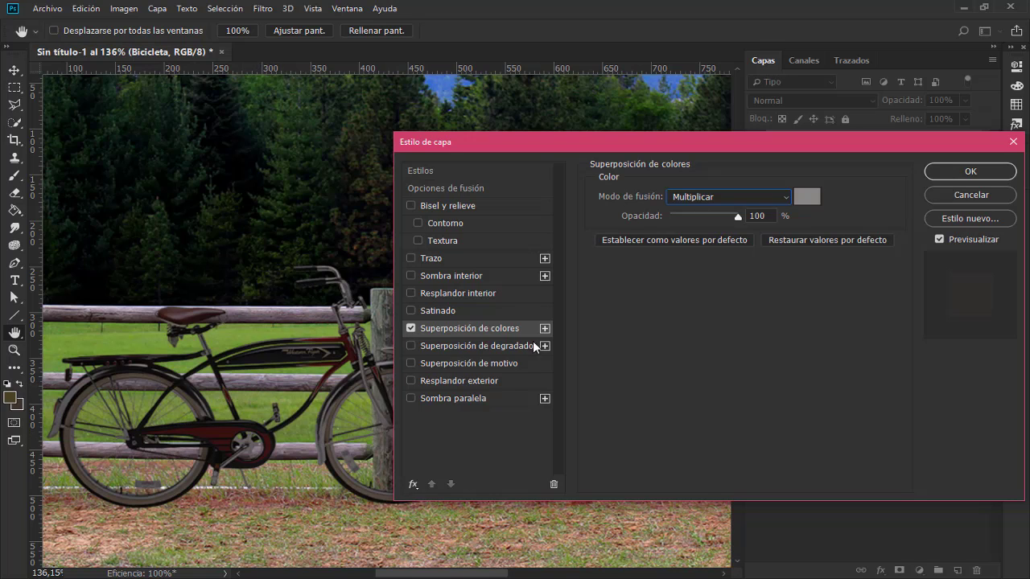
{"action": "left_click", "coordinate": [410, 328]}
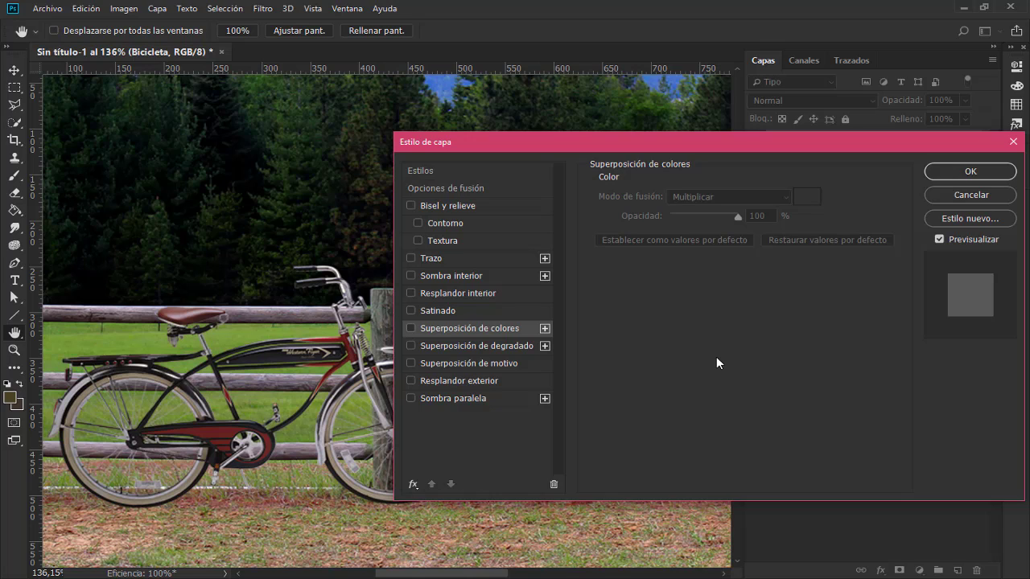
Step: Try a Drop Shadow on the bicycle, and cancel the layer style changes
{"action": "left_click", "coordinate": [490, 398]}
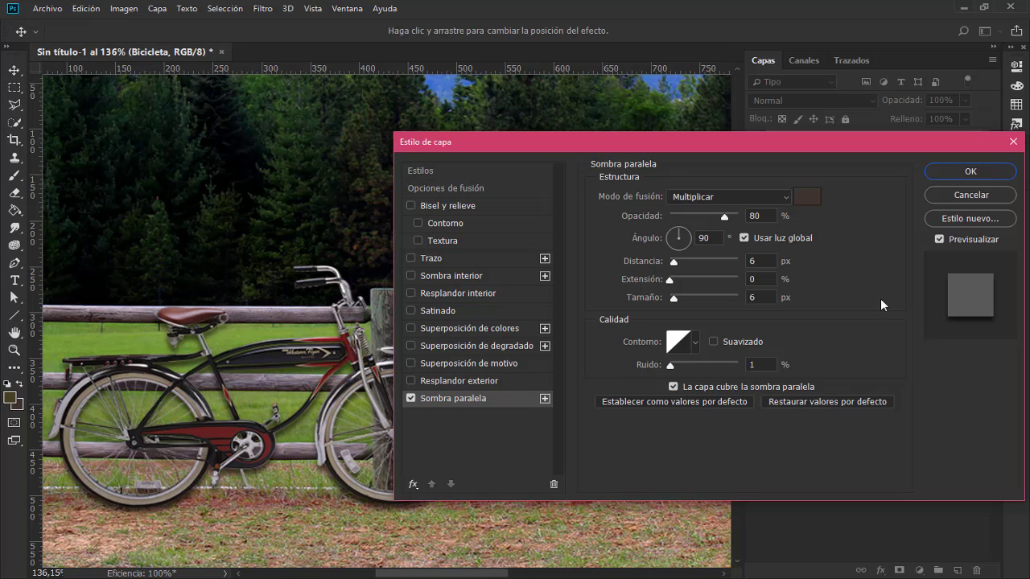
{"action": "left_click", "coordinate": [969, 196]}
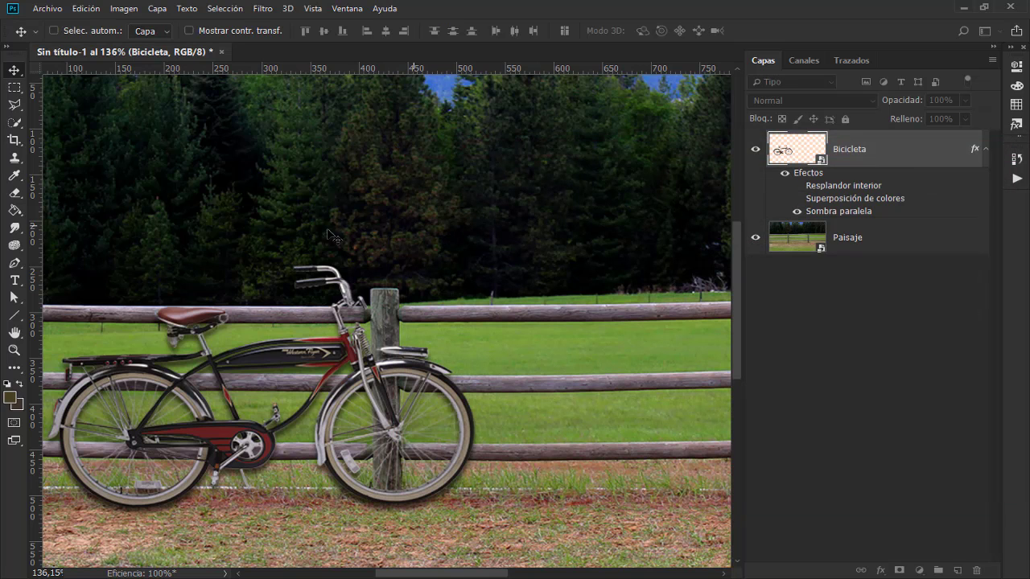
Step: Sample the light upper edge and the dark brown underside of the top fence rail with the Eyedropper tool
{"action": "left_click_drag", "start_coordinate": [16, 176], "coordinate": [125, 177]}
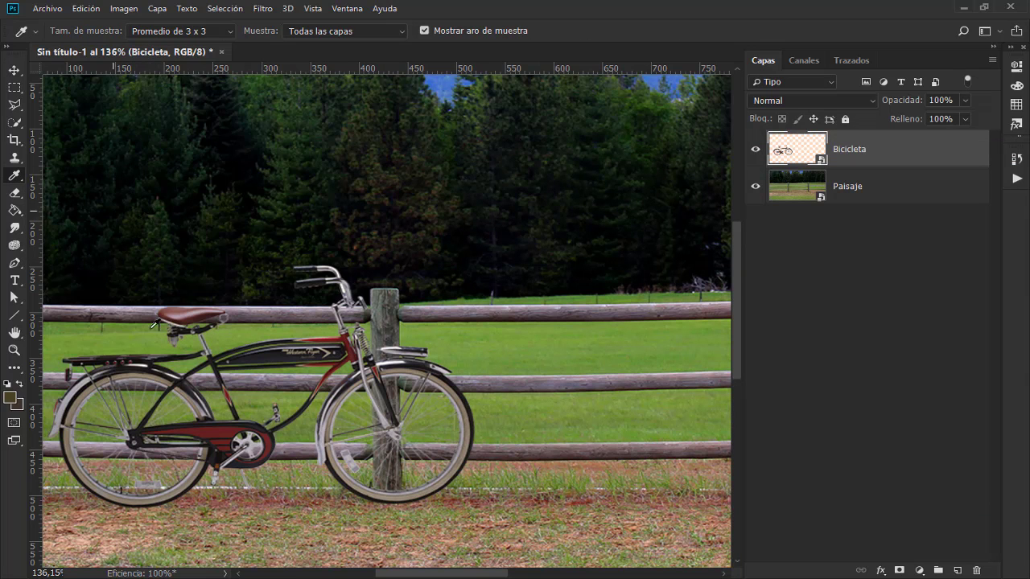
{"action": "scroll", "coordinate": [509, 326], "scroll_direction": "up", "scroll_amount": 5}
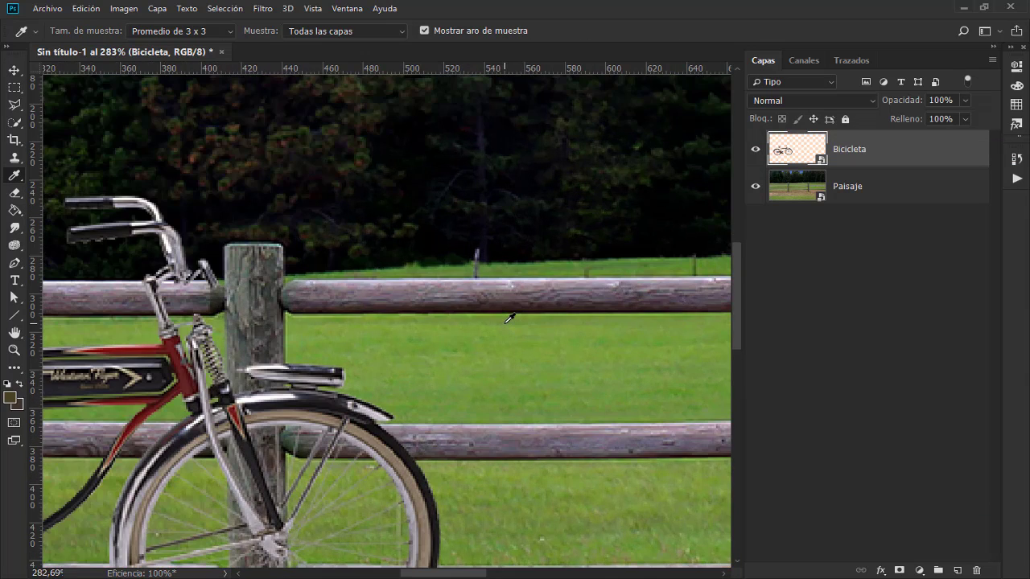
{"action": "left_click", "coordinate": [498, 271]}
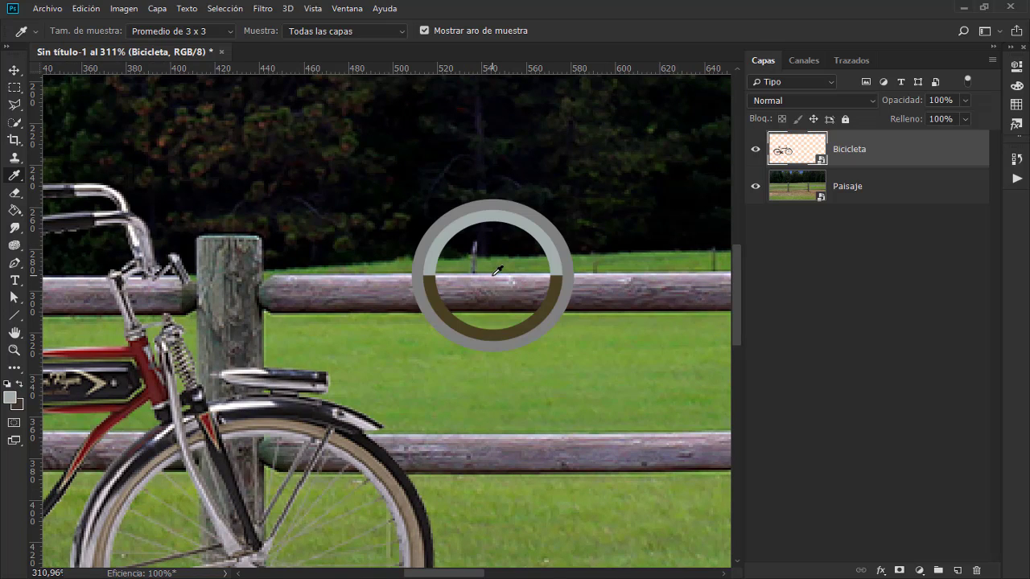
{"action": "left_click_drag", "start_coordinate": [498, 271], "coordinate": [497, 302]}
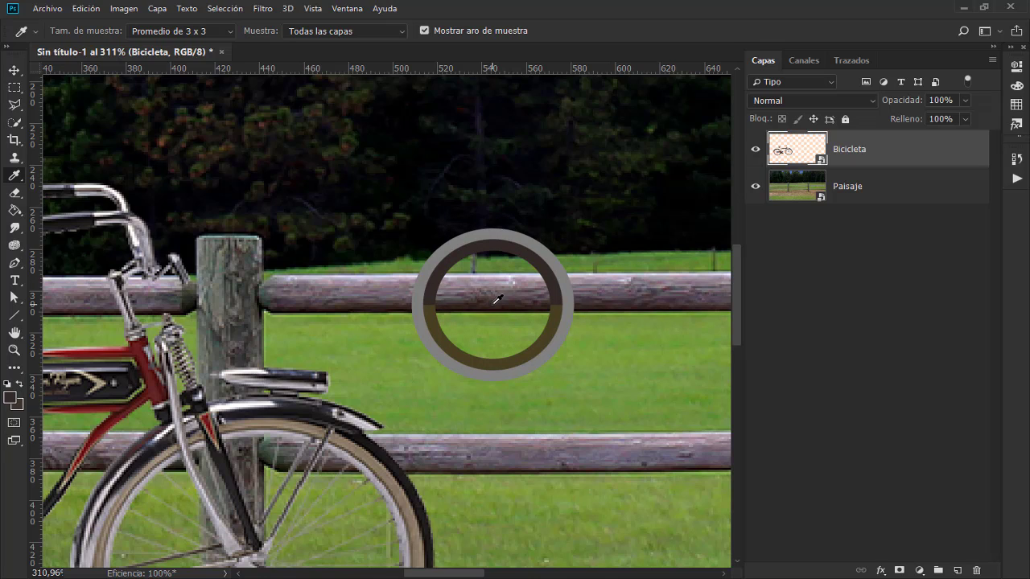
{"action": "left_click_drag", "start_coordinate": [498, 298], "coordinate": [498, 304]}
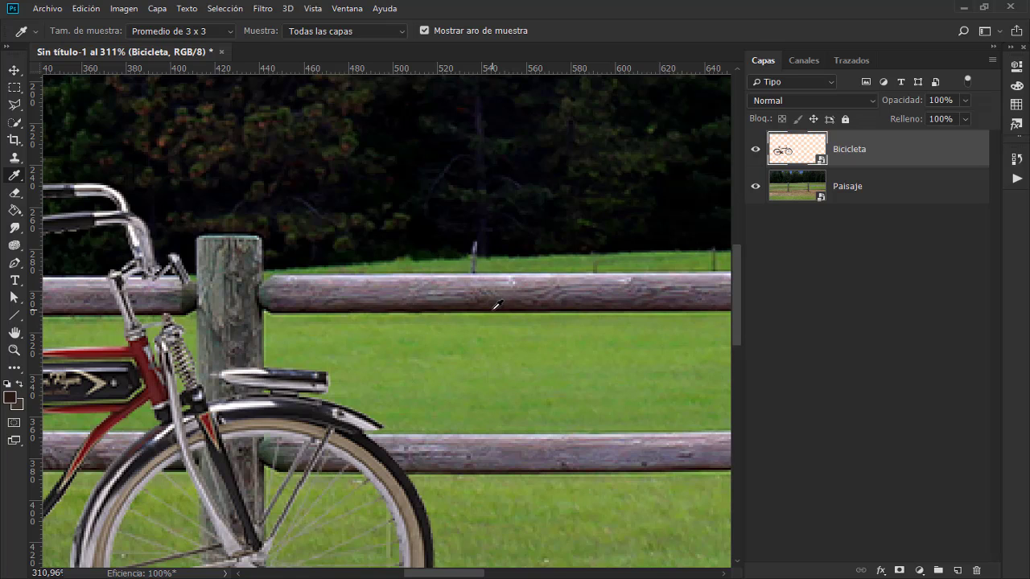
Step: Try pure black and a dark tone sampled from the grass below the fence as the foreground color, and cancel the change
{"action": "left_click", "coordinate": [14, 399]}
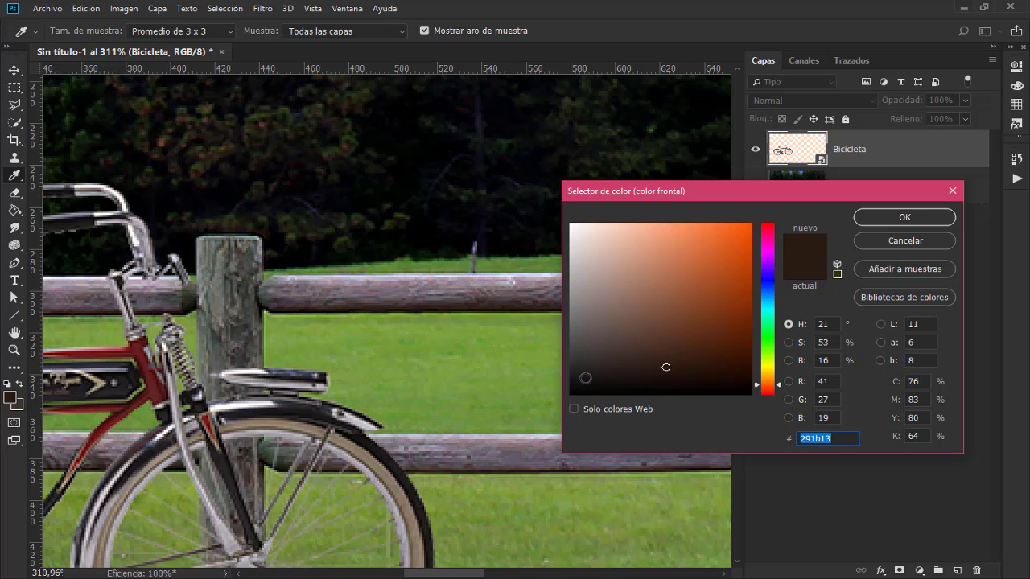
{"action": "left_click", "coordinate": [570, 393]}
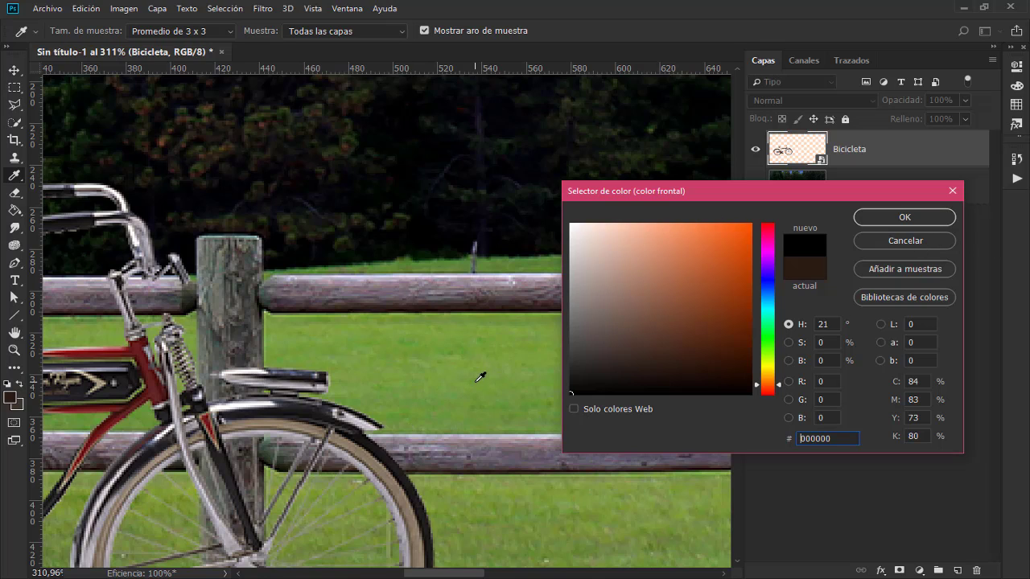
{"action": "left_click_drag", "start_coordinate": [455, 418], "coordinate": [449, 196]}
{"action": "scroll", "coordinate": [450, 209], "scroll_direction": "down", "scroll_amount": 3}
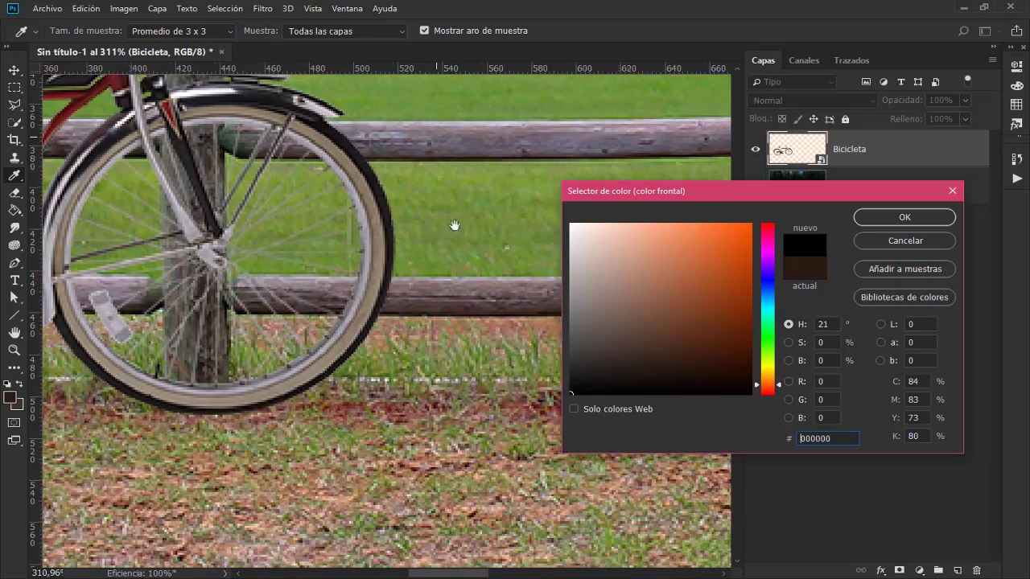
{"action": "scroll", "coordinate": [453, 223], "scroll_direction": "down", "scroll_amount": 3}
{"action": "left_click_drag", "start_coordinate": [428, 438], "coordinate": [363, 361]}
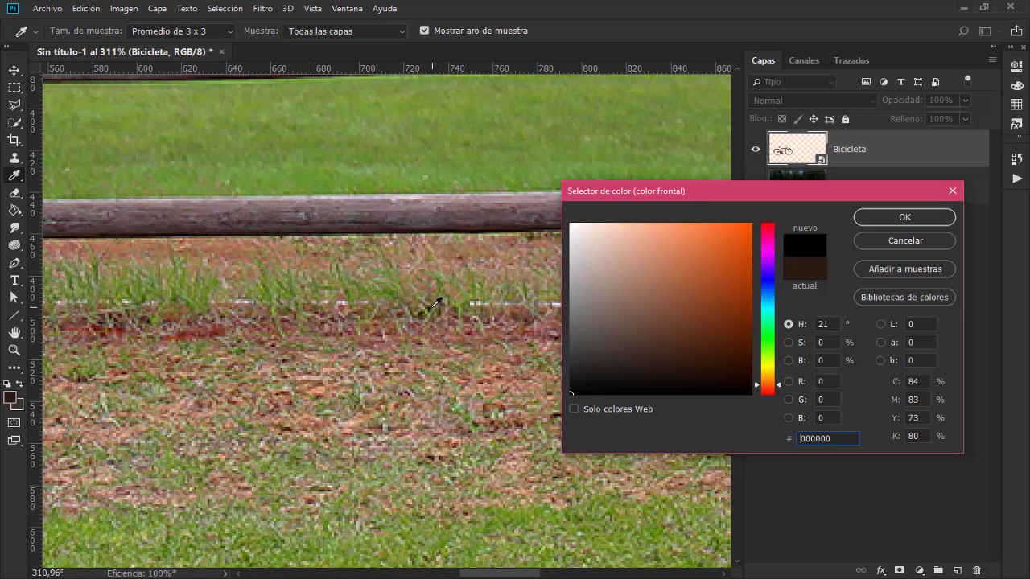
{"action": "left_click_drag", "start_coordinate": [436, 303], "coordinate": [425, 310]}
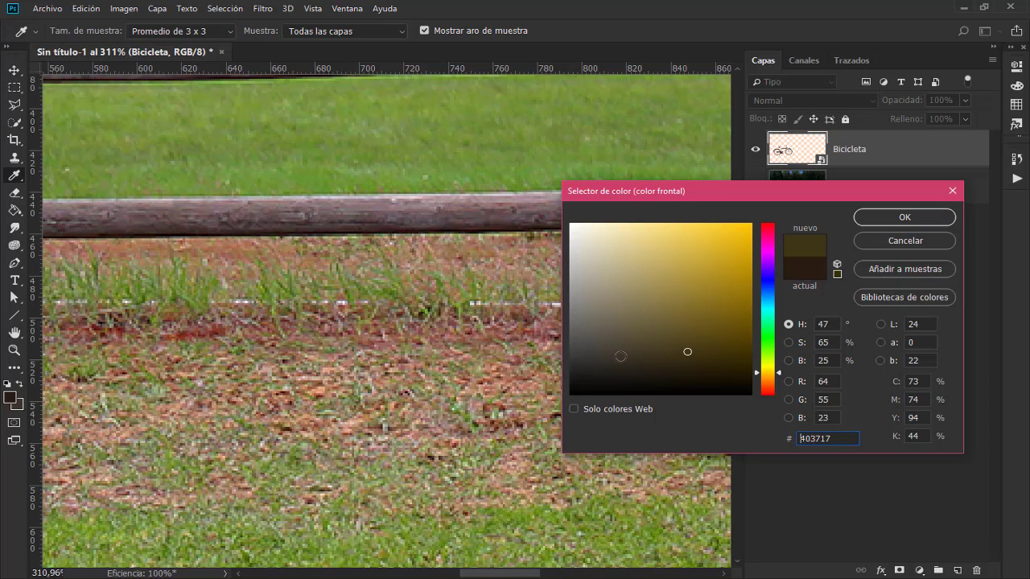
{"action": "left_click", "coordinate": [571, 393]}
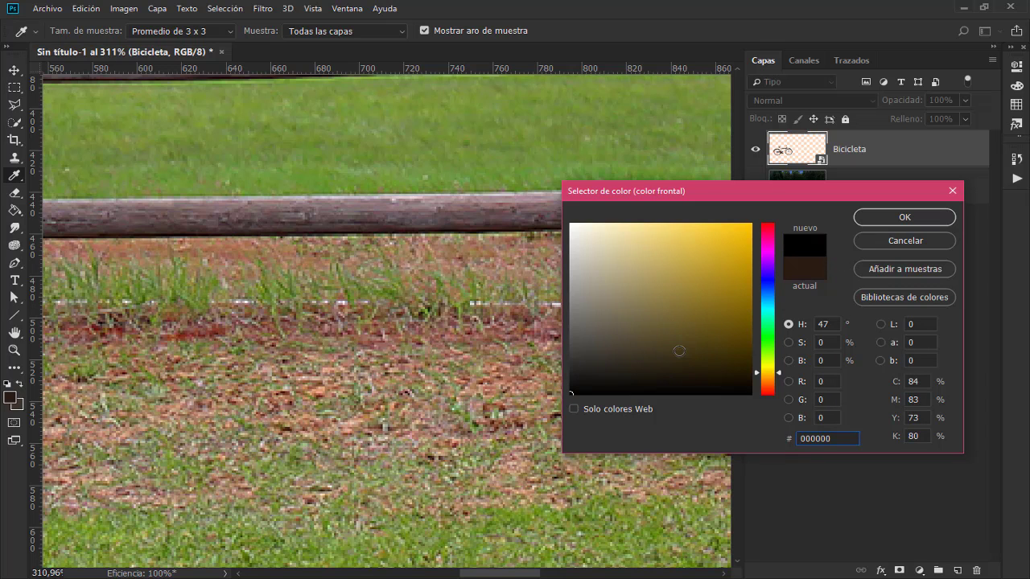
{"action": "left_click", "coordinate": [900, 244]}
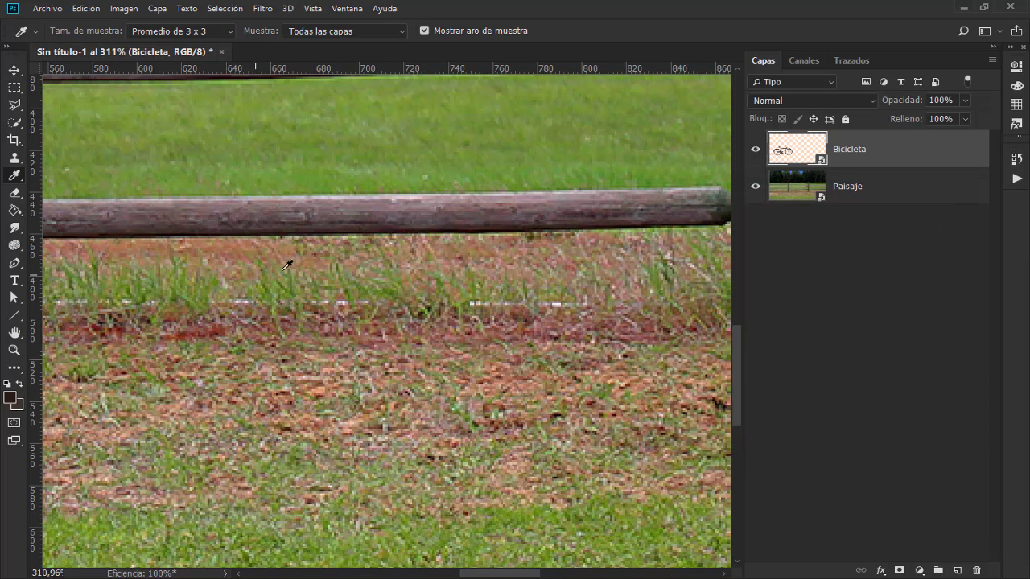
Step: Sample the dark shade 423636 from the top fence rail beside the post as the foreground color
{"action": "scroll", "coordinate": [356, 285], "scroll_direction": "down", "scroll_amount": 3}
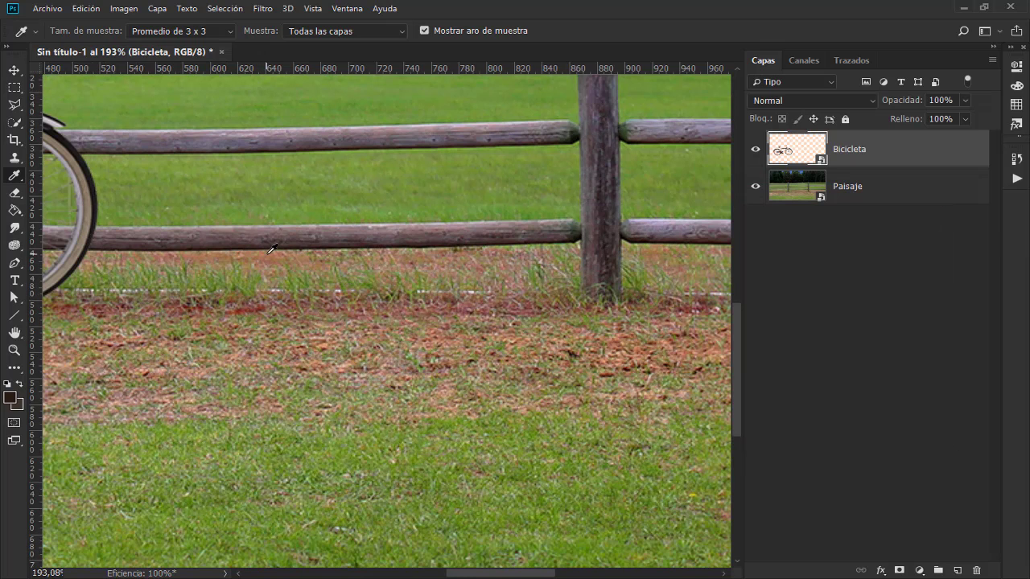
{"action": "left_click_drag", "start_coordinate": [252, 266], "coordinate": [512, 343]}
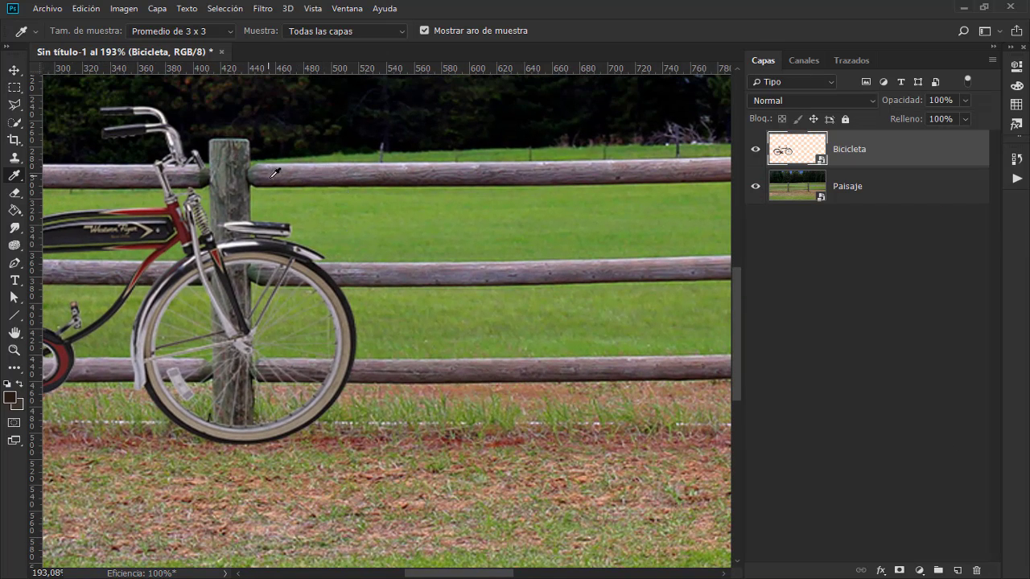
{"action": "left_click_drag", "start_coordinate": [280, 172], "coordinate": [329, 175]}
{"action": "left_click", "coordinate": [11, 397]}
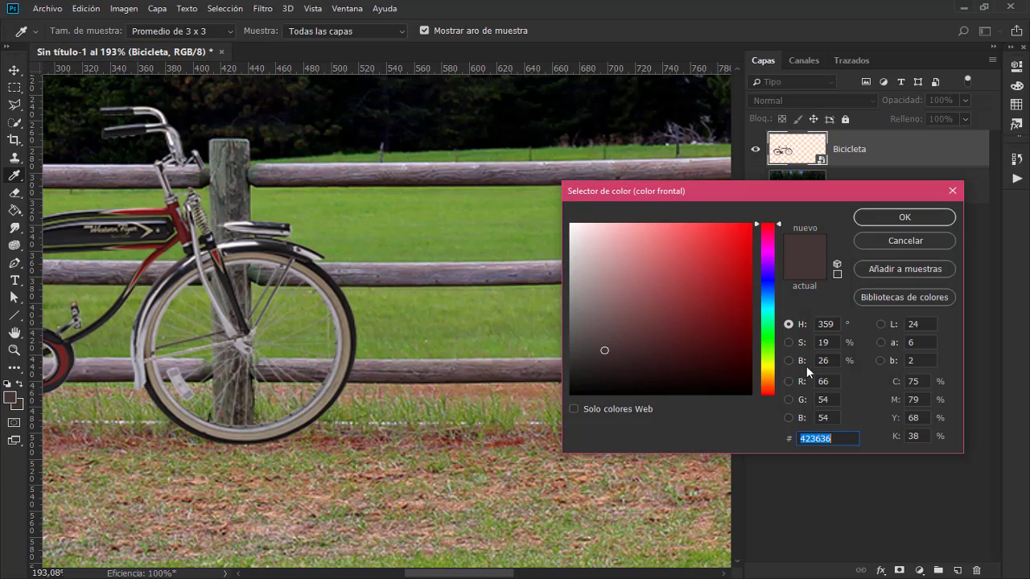
{"action": "left_click", "coordinate": [839, 439]}
{"action": "left_click", "coordinate": [905, 217]}
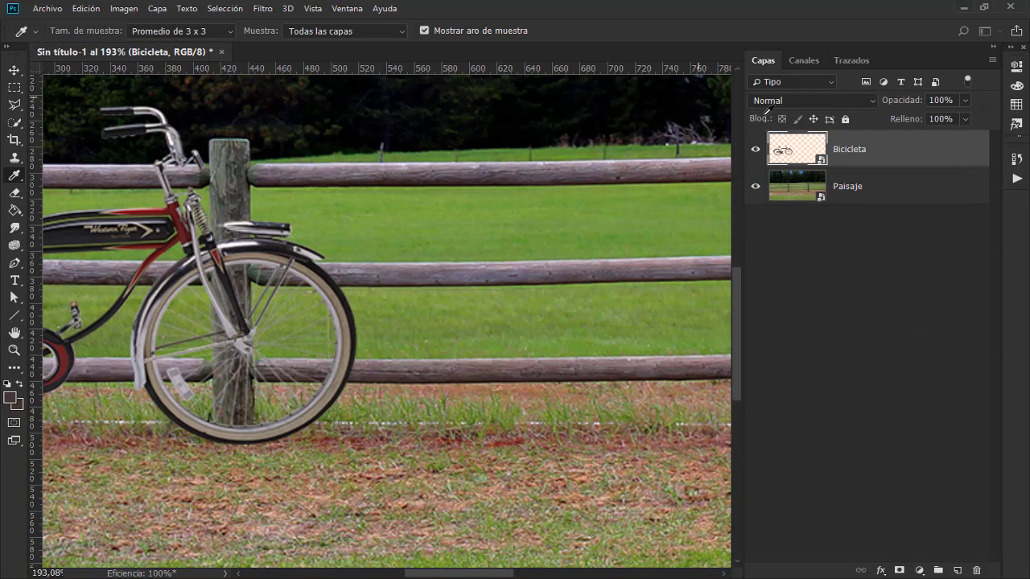
Step: Try a Drop Shadow on the Bicicleta layer using the foreground color 423636, and cancel the effect
{"action": "left_click", "coordinate": [880, 569]}
{"action": "left_click", "coordinate": [896, 563]}
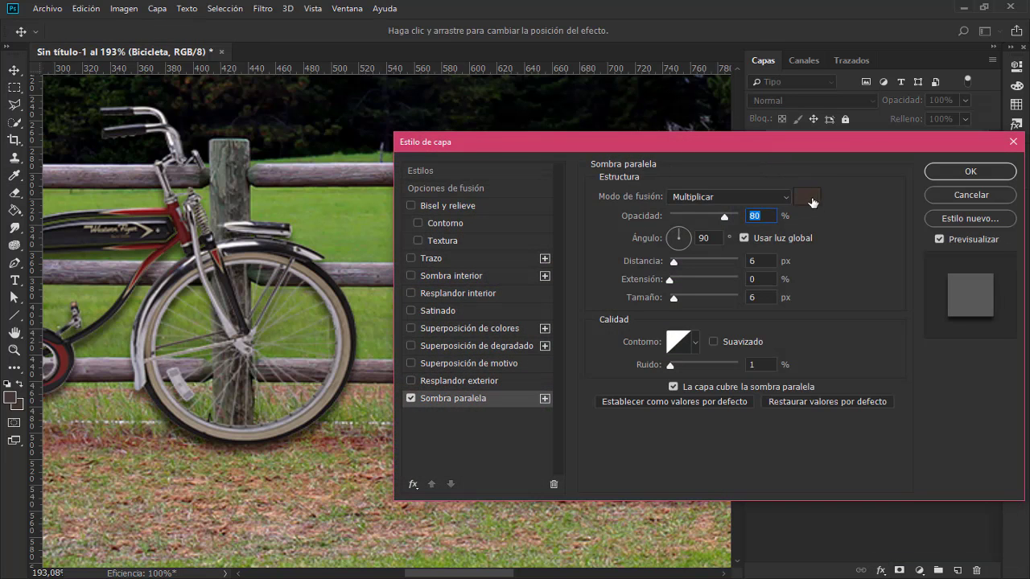
{"action": "left_click", "coordinate": [807, 200]}
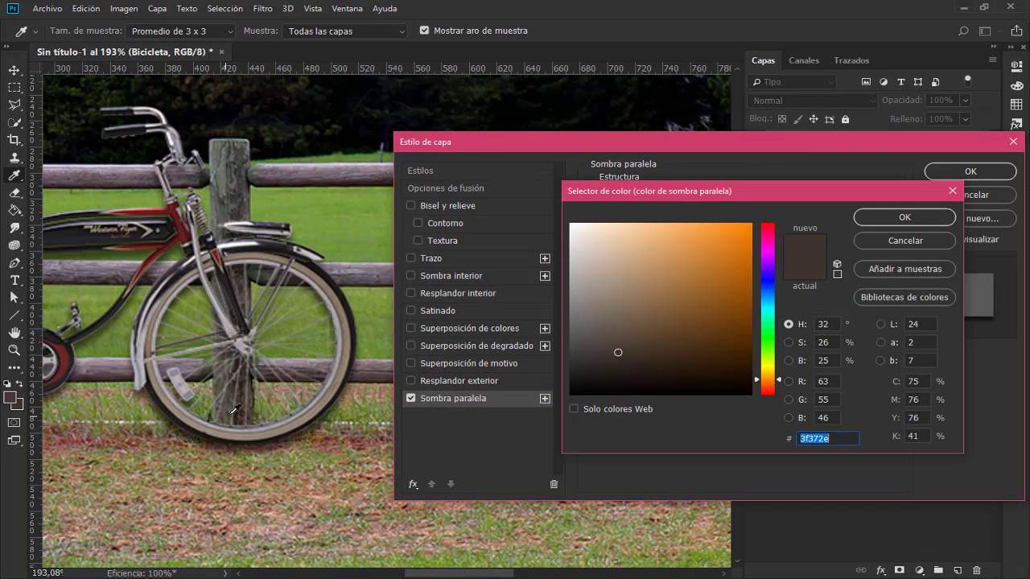
{"action": "left_click", "coordinate": [13, 394]}
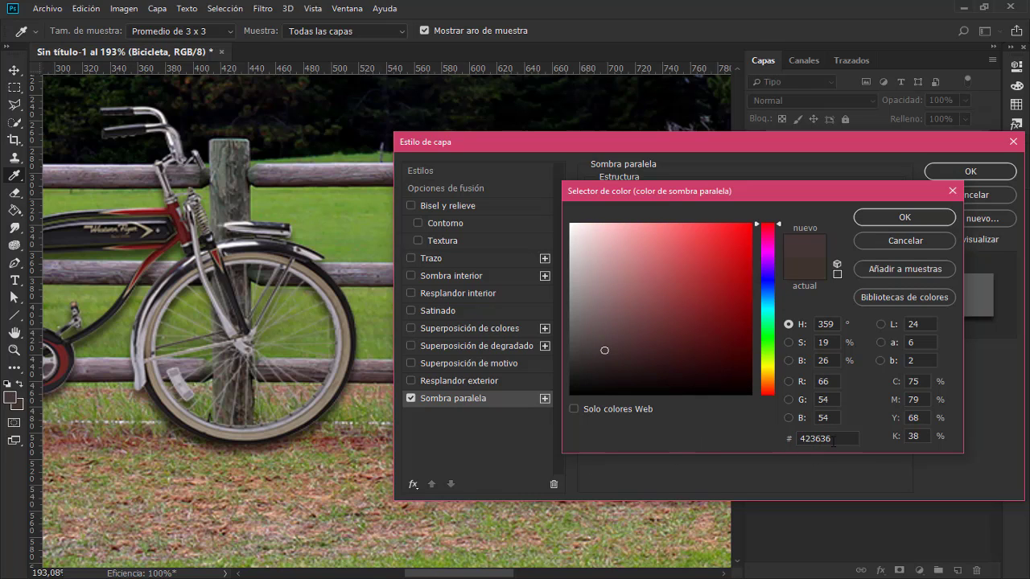
{"action": "left_click", "coordinate": [916, 219]}
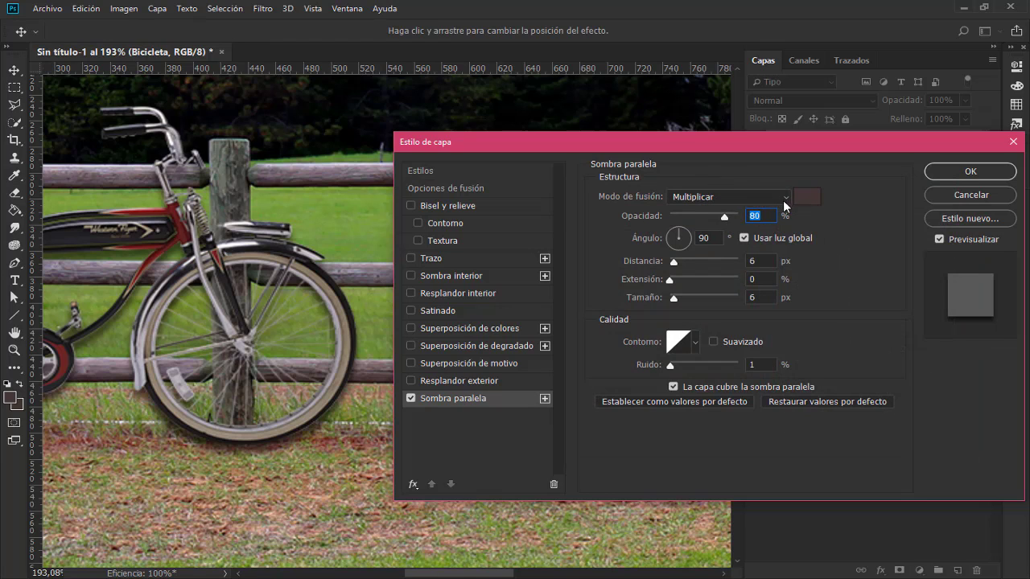
{"action": "left_click_drag", "start_coordinate": [234, 286], "coordinate": [391, 281]}
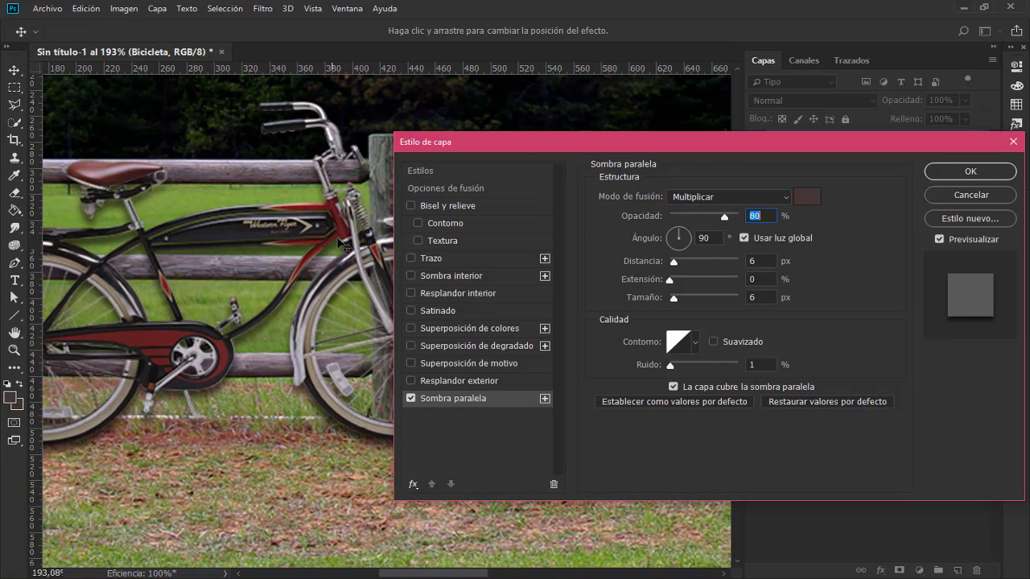
{"action": "left_click", "coordinate": [967, 195]}
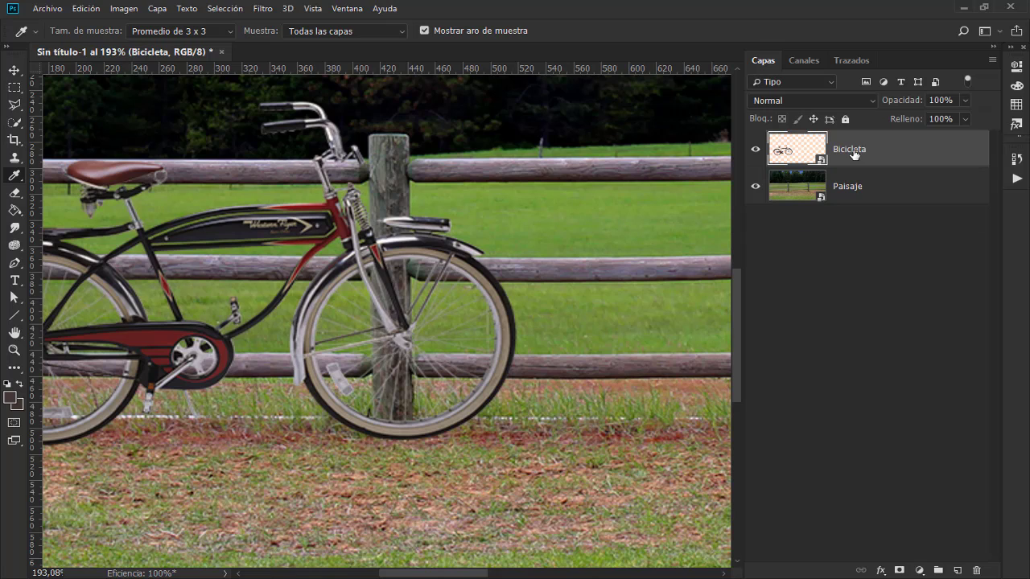
Step: Add a white solid color fill layer above the Paisaje layer and lower its opacity to 61%
{"action": "left_click", "coordinate": [854, 188]}
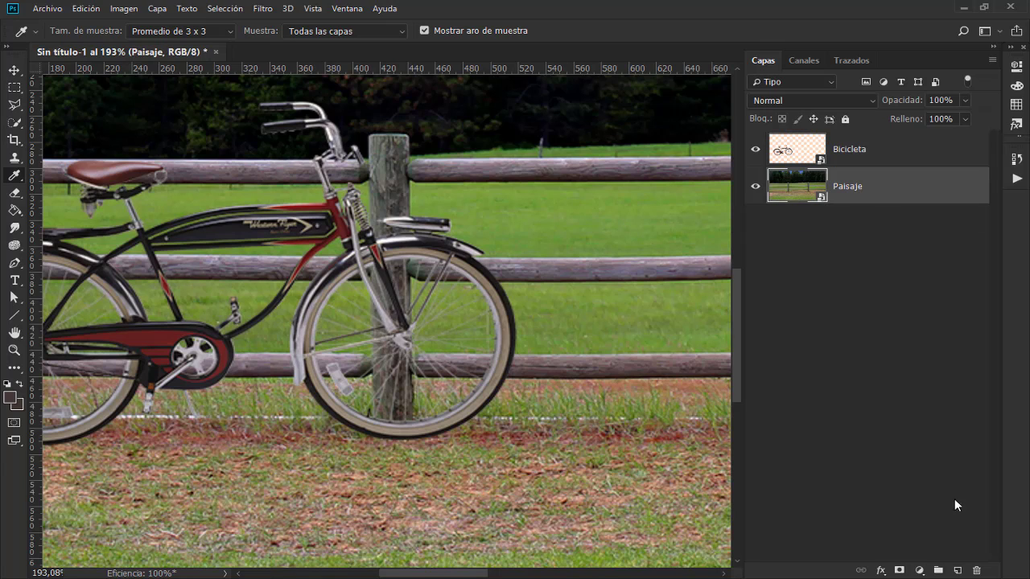
{"action": "left_click", "coordinate": [920, 571]}
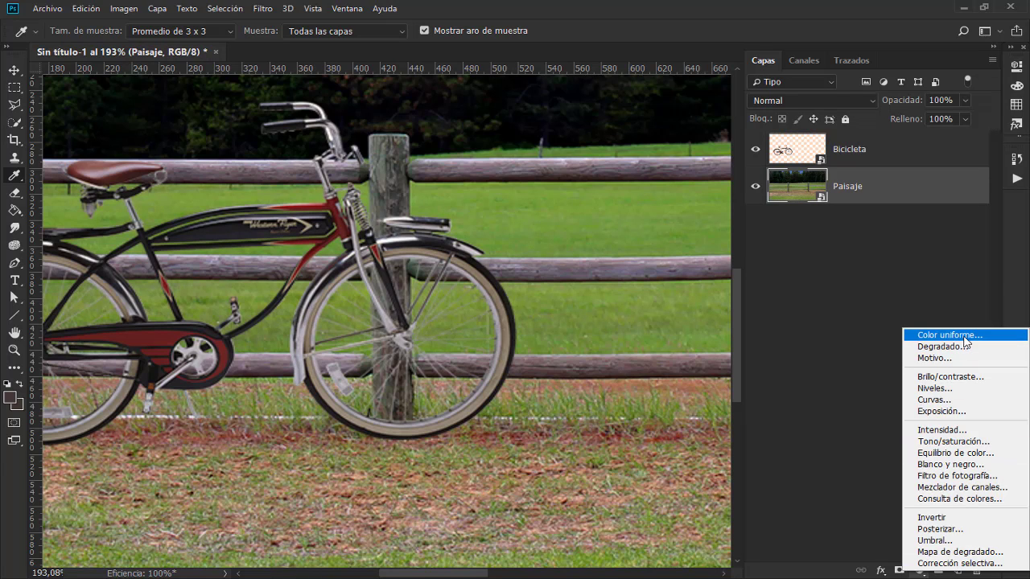
{"action": "left_click", "coordinate": [967, 338]}
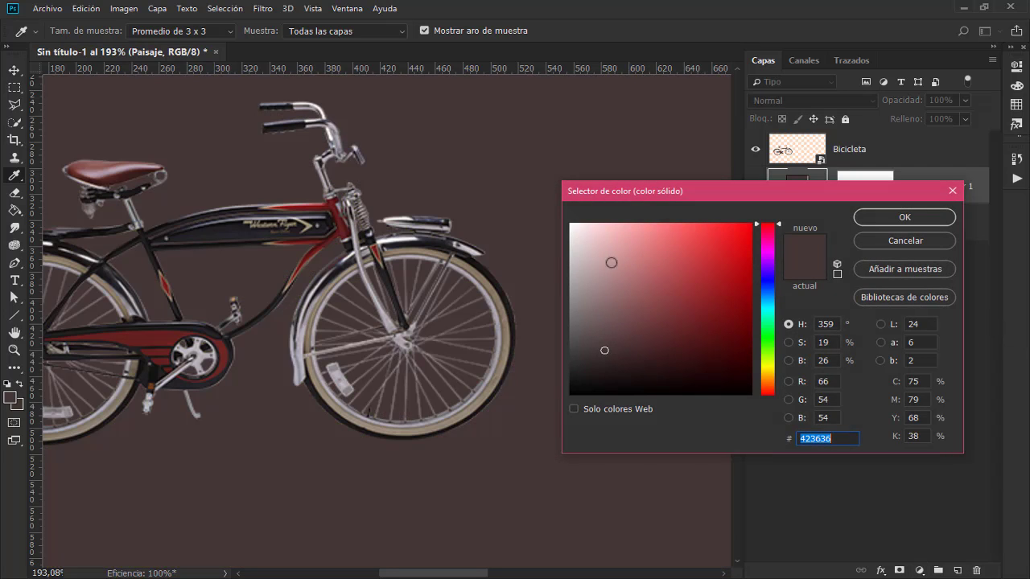
{"action": "left_click_drag", "start_coordinate": [595, 253], "coordinate": [568, 224]}
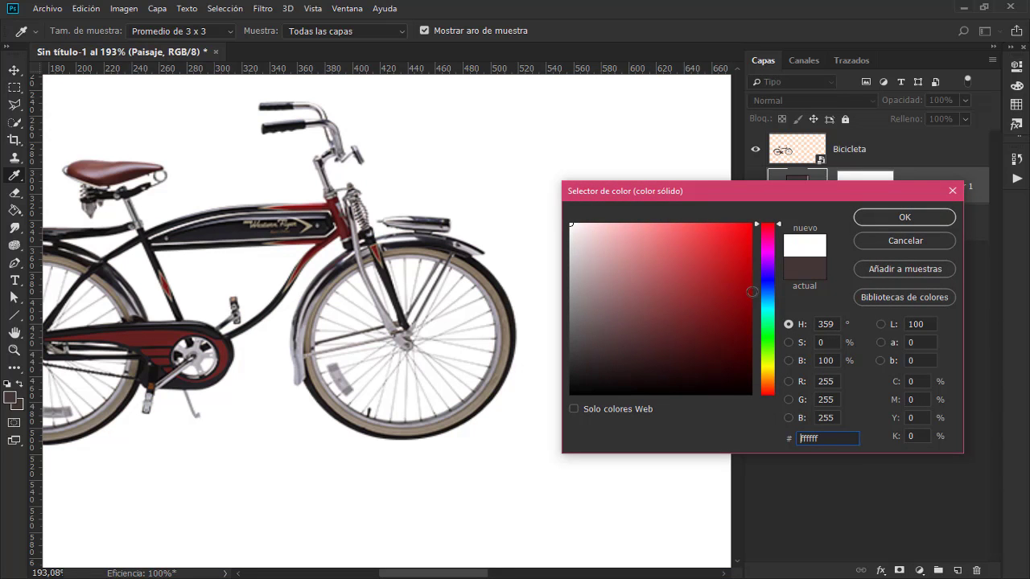
{"action": "left_click", "coordinate": [882, 217]}
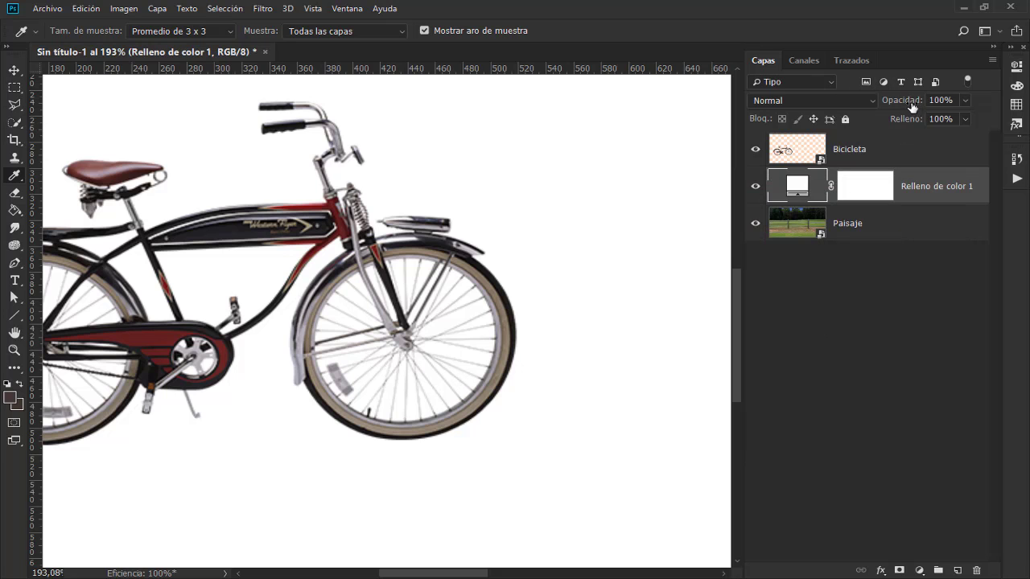
{"action": "left_click_drag", "start_coordinate": [912, 107], "coordinate": [887, 110]}
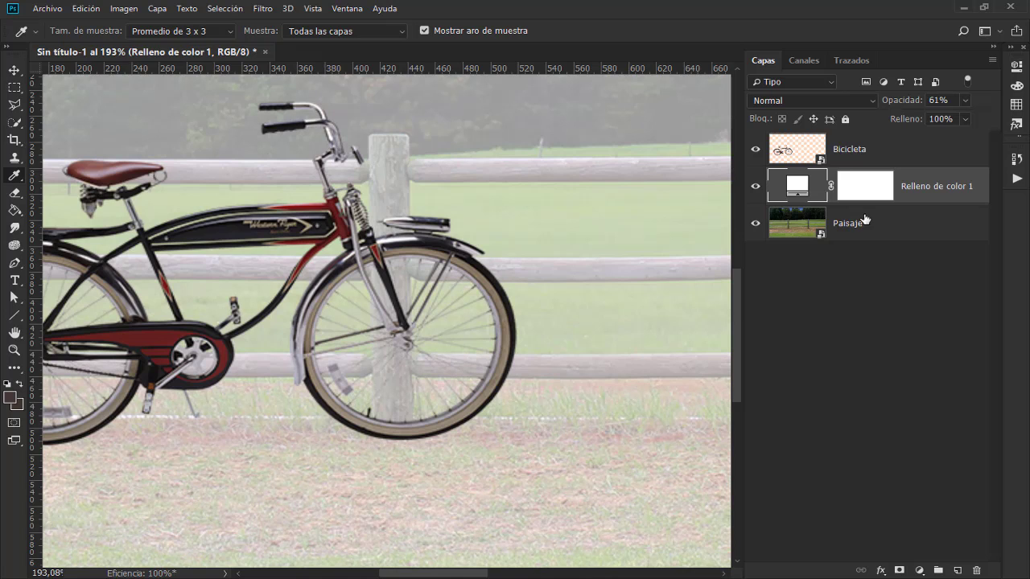
Step: Add a Drop Shadow to the Bicicleta layer and set its color to the foreground color 423636
{"action": "left_click", "coordinate": [851, 154]}
{"action": "left_click", "coordinate": [880, 570]}
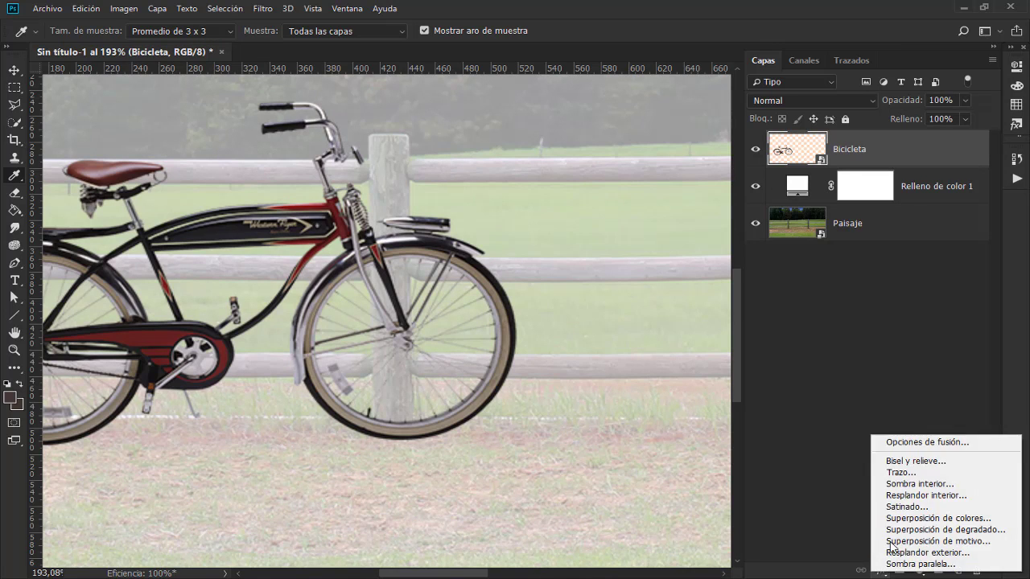
{"action": "left_click", "coordinate": [936, 564]}
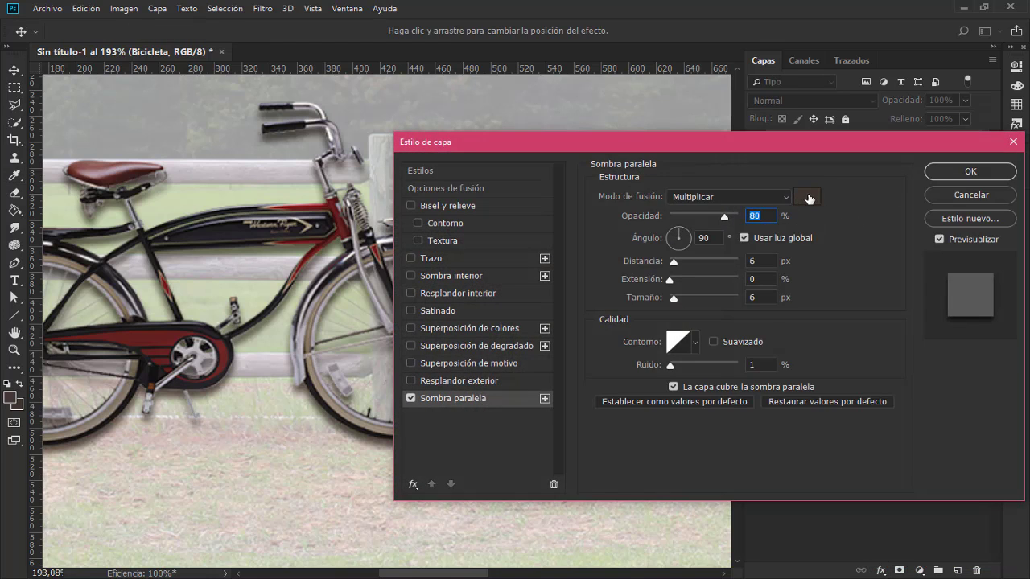
{"action": "left_click", "coordinate": [806, 196]}
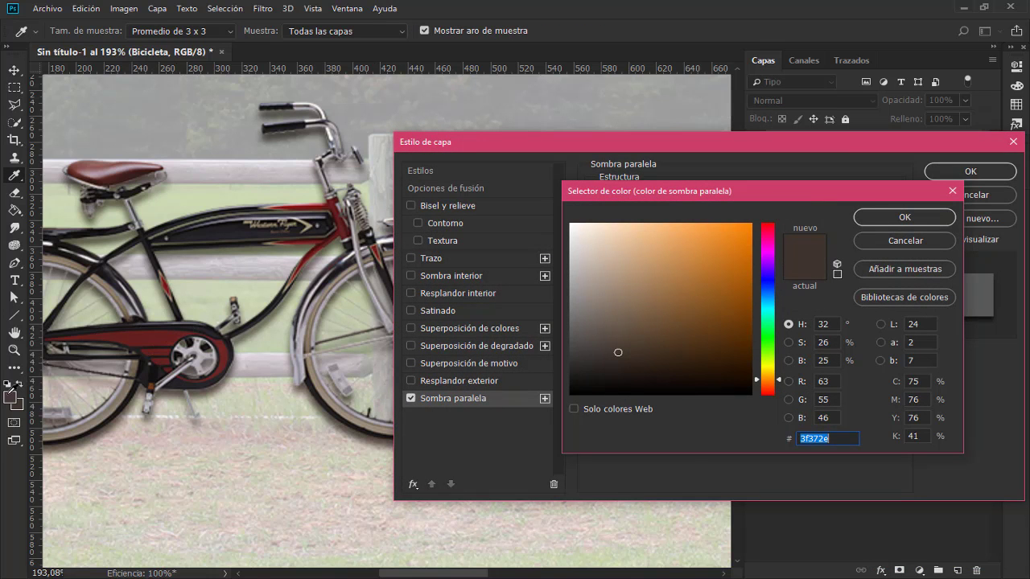
{"action": "left_click", "coordinate": [12, 396]}
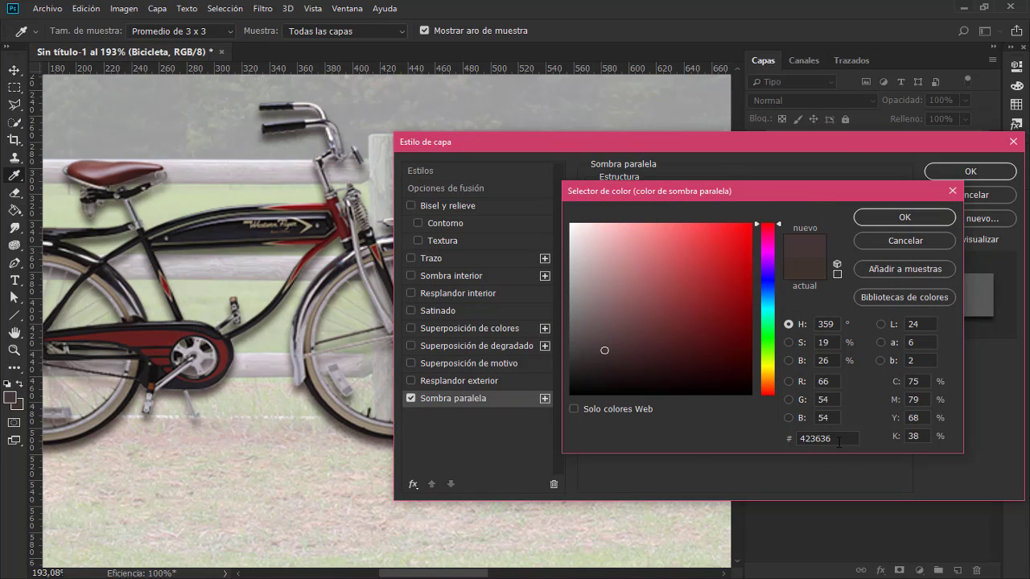
{"action": "left_click", "coordinate": [903, 220]}
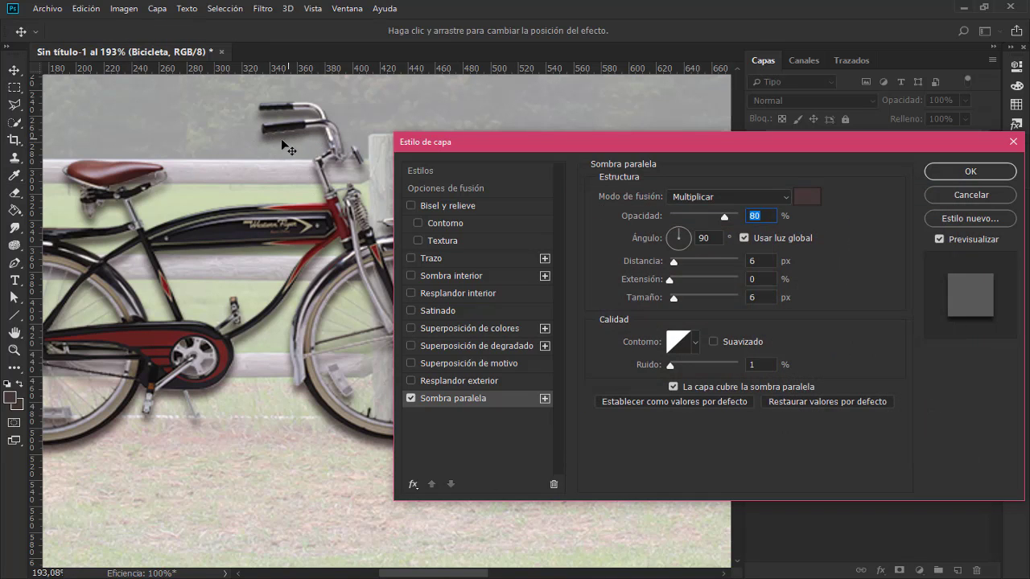
Step: Set the Bicicleta layer's Drop Shadow to 100% opacity and its angle to 76°
{"action": "left_click_drag", "start_coordinate": [465, 139], "coordinate": [535, 121]}
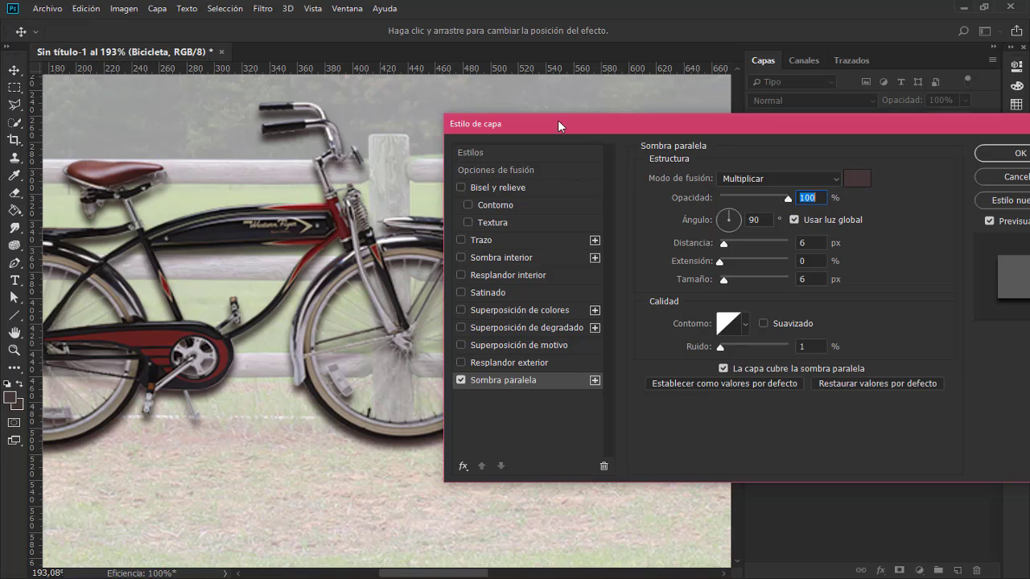
{"action": "left_click_drag", "start_coordinate": [557, 120], "coordinate": [744, 116]}
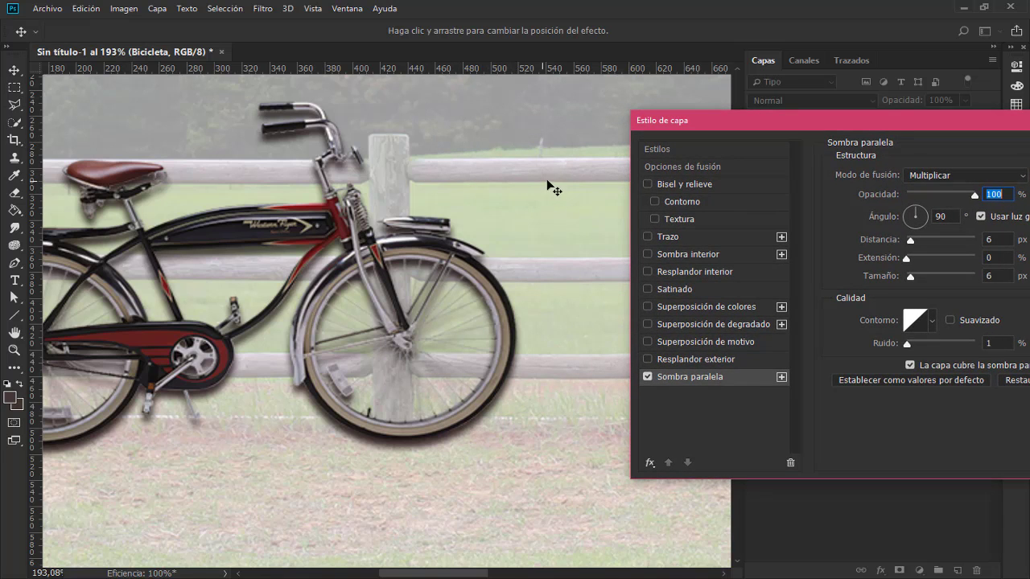
{"action": "left_click_drag", "start_coordinate": [716, 120], "coordinate": [537, 121]}
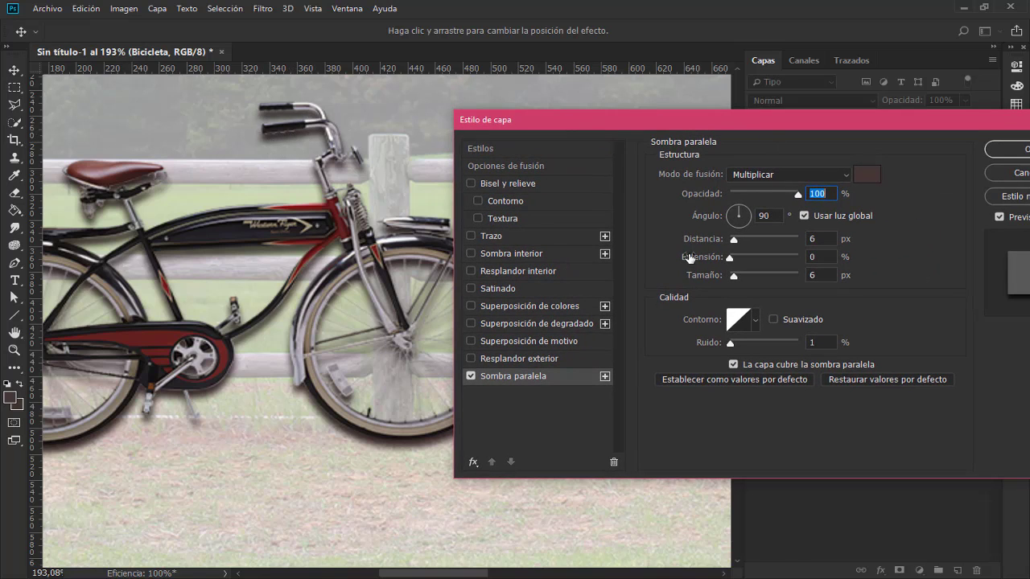
{"action": "left_click", "coordinate": [738, 225]}
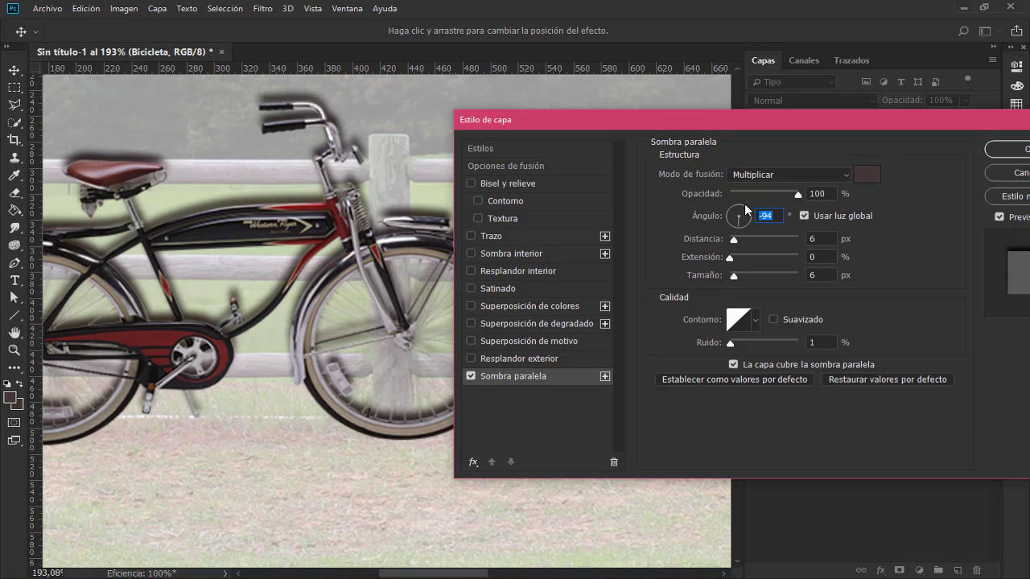
{"action": "left_click_drag", "start_coordinate": [714, 122], "coordinate": [813, 95]}
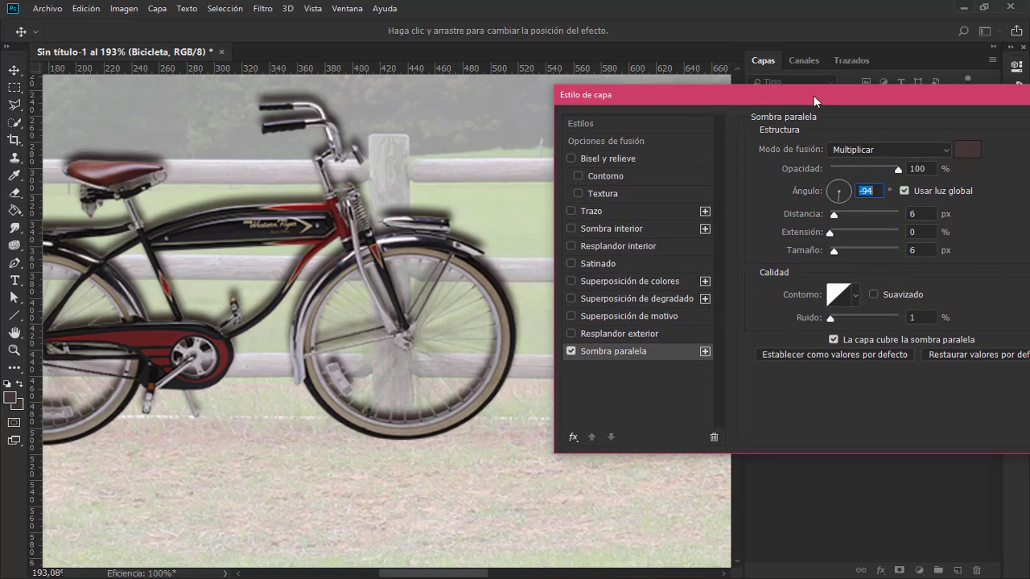
{"action": "left_click", "coordinate": [839, 185]}
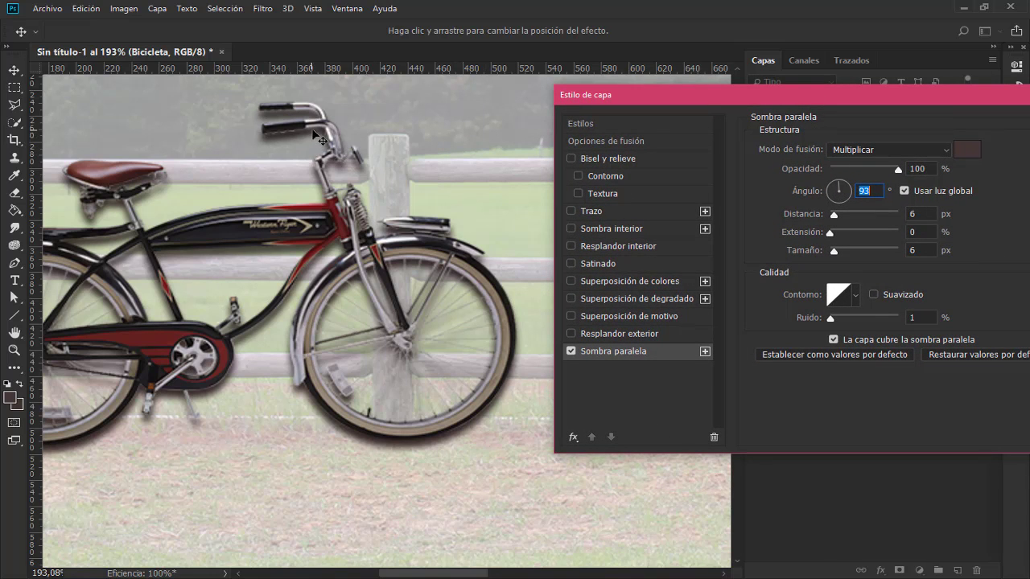
{"action": "left_click", "coordinate": [842, 187]}
{"action": "left_click_drag", "start_coordinate": [839, 183], "coordinate": [862, 113]}
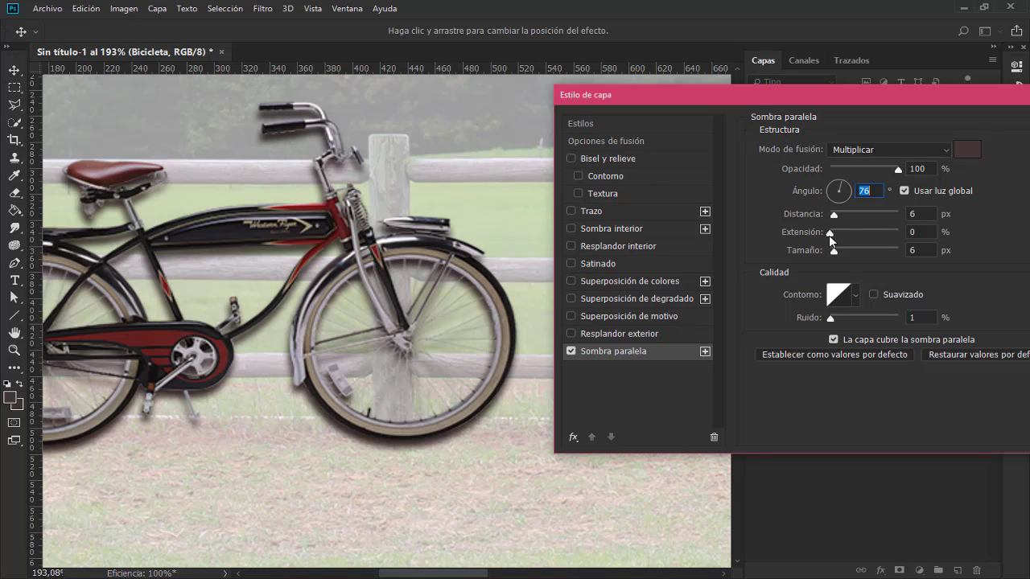
Step: Set the Drop Shadow's distance to 6 px and its spread to 1%
{"action": "left_click_drag", "start_coordinate": [834, 214], "coordinate": [880, 215]}
{"action": "left_click_drag", "start_coordinate": [897, 208], "coordinate": [833, 209]}
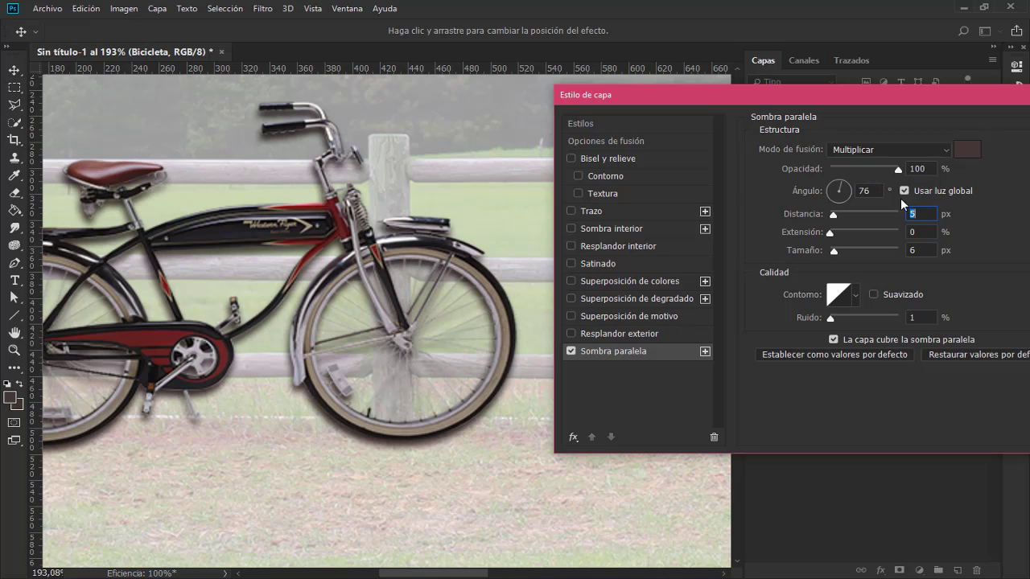
{"action": "left_click_drag", "start_coordinate": [834, 219], "coordinate": [834, 219]}
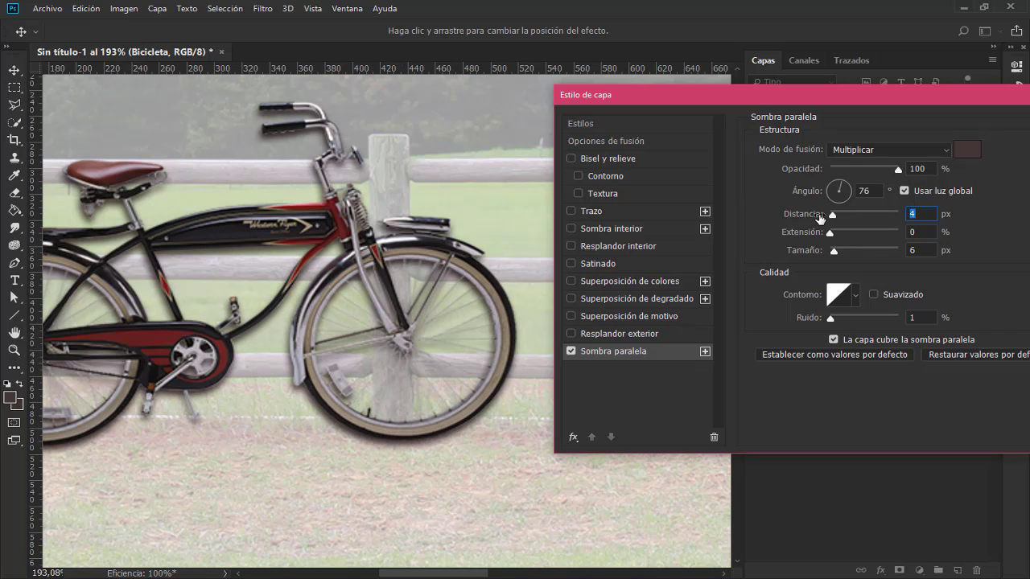
{"action": "left_click", "coordinate": [912, 214]}
{"action": "type", "text": "6"}
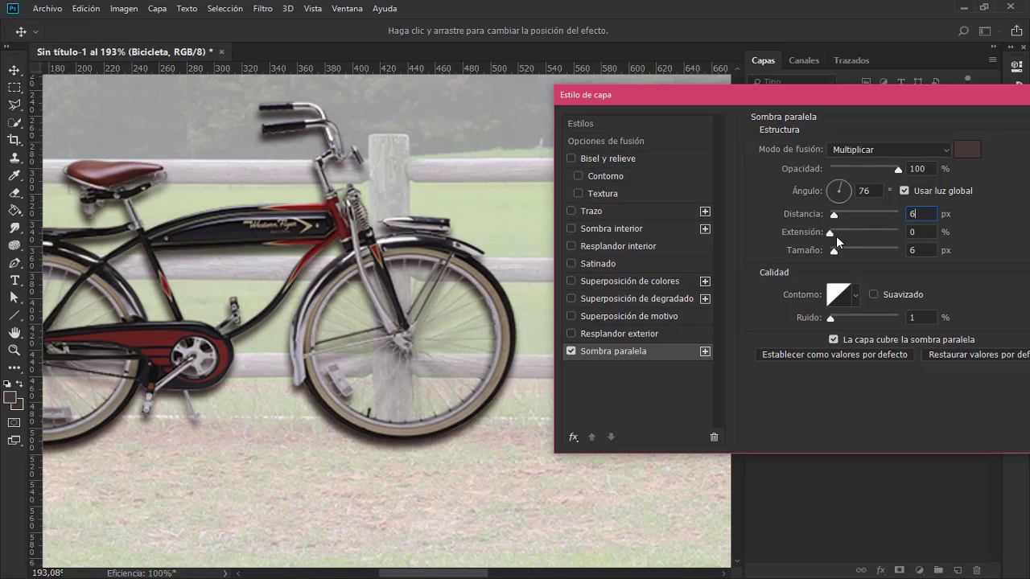
{"action": "mouse_move", "coordinate": [830, 235]}
{"action": "left_mouse_down"}
{"action": "mouse_move", "coordinate": [884, 225]}
{"action": "mouse_move", "coordinate": [831, 230]}
{"action": "left_mouse_up"}
{"action": "left_click_drag", "start_coordinate": [829, 232], "coordinate": [831, 233]}
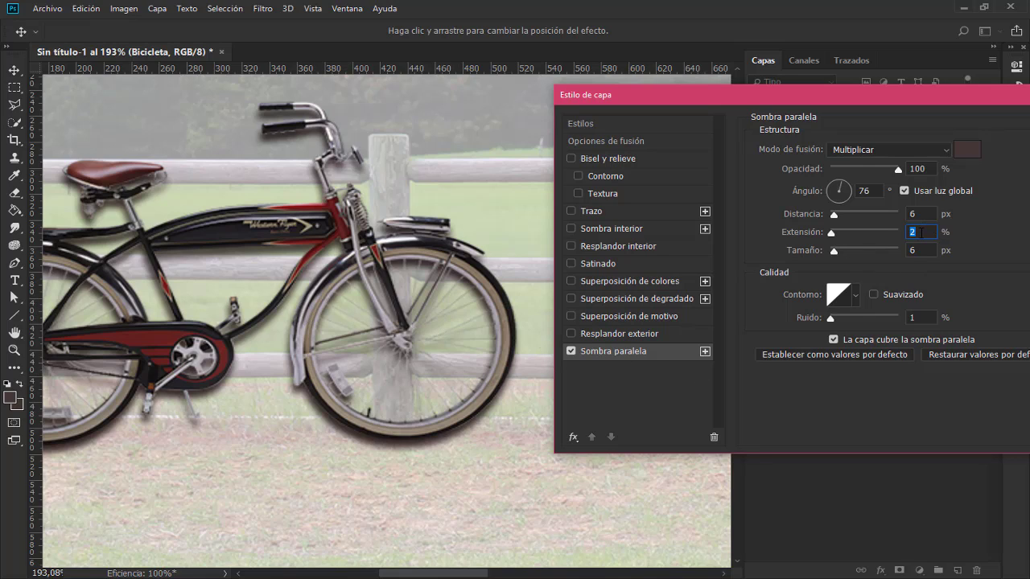
{"action": "type", "text": "1"}
Step: Set the Drop Shadow's size to 8 px and look through its contour presets
{"action": "left_click_drag", "start_coordinate": [490, 416], "coordinate": [276, 359]}
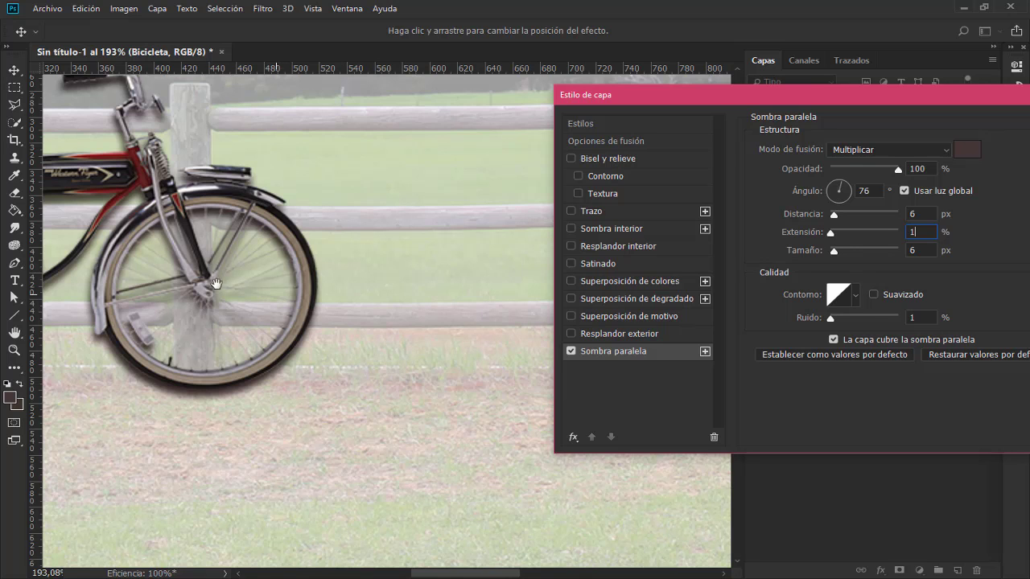
{"action": "left_click_drag", "start_coordinate": [145, 266], "coordinate": [363, 347]}
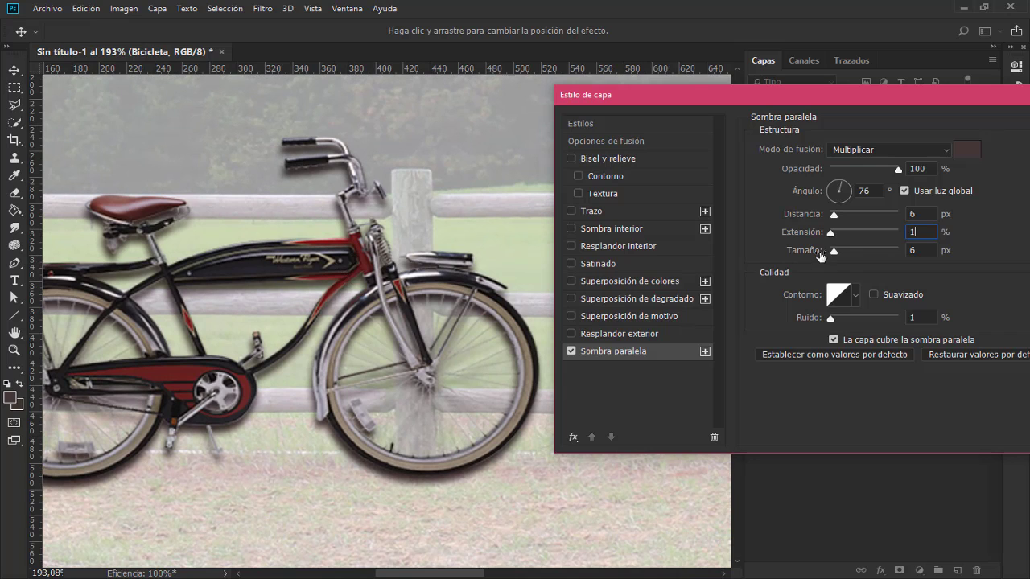
{"action": "left_click_drag", "start_coordinate": [835, 252], "coordinate": [794, 253]}
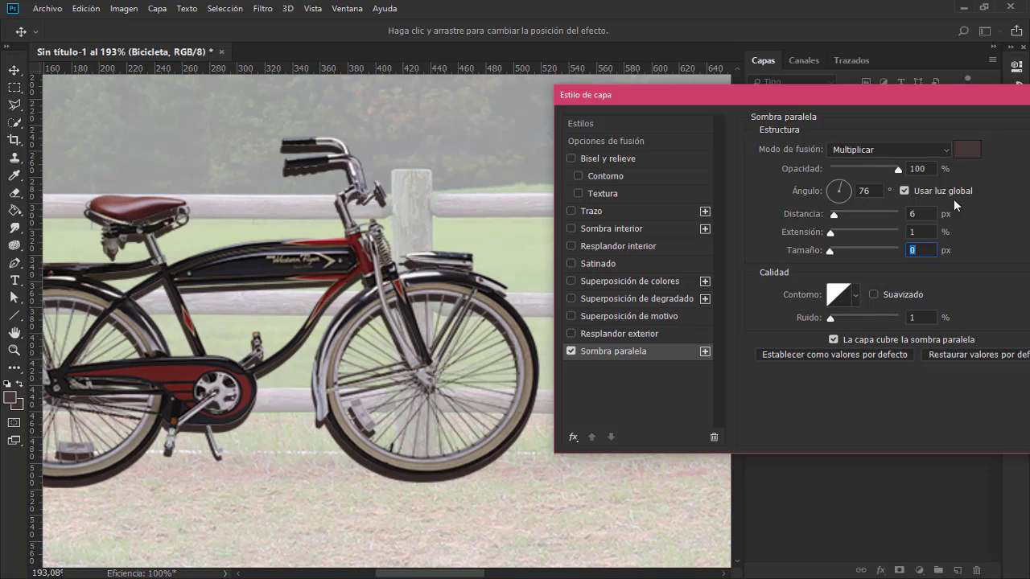
{"action": "left_click_drag", "start_coordinate": [831, 251], "coordinate": [835, 251]}
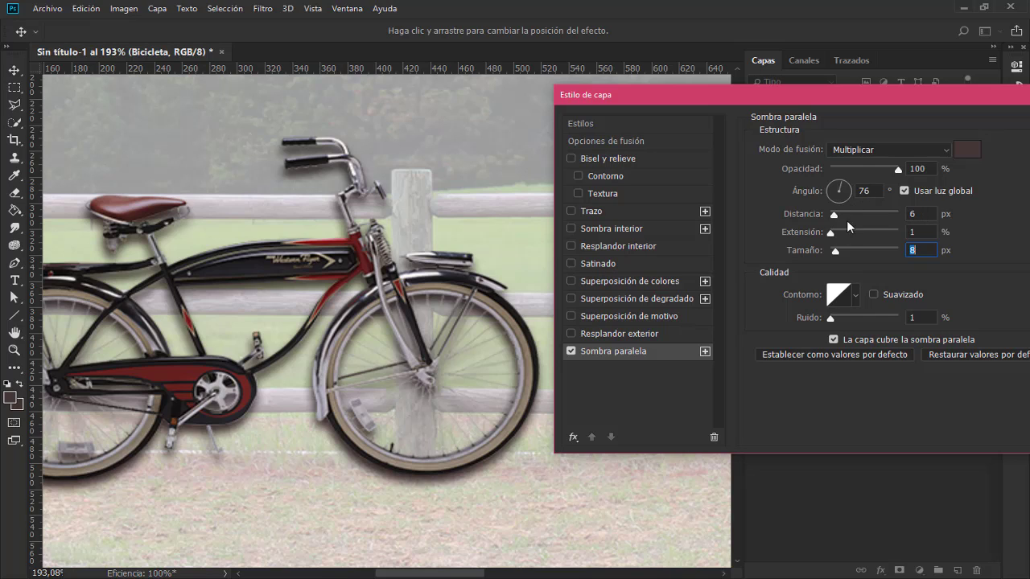
{"action": "left_click", "coordinate": [855, 294]}
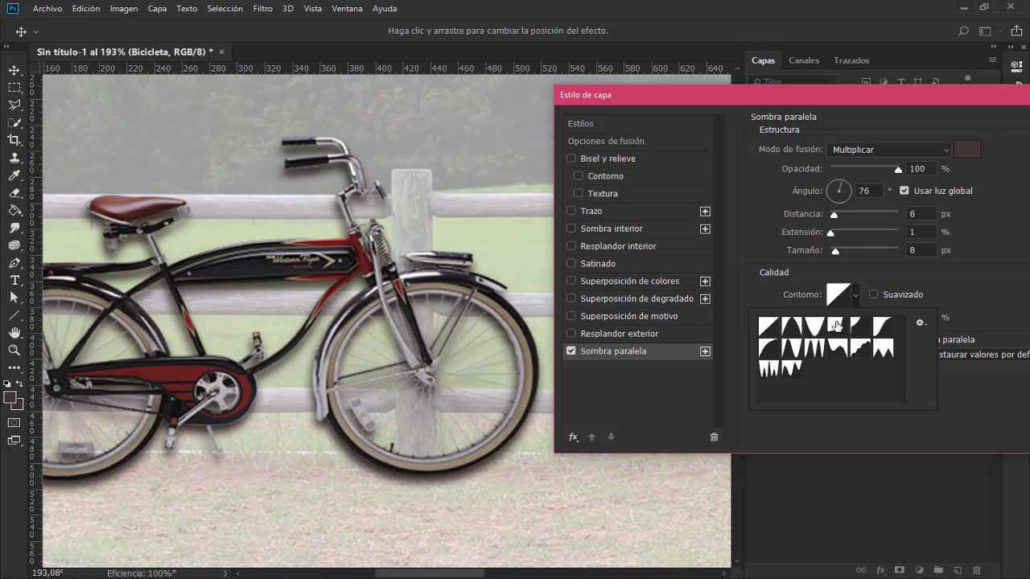
{"action": "left_click", "coordinate": [1000, 323]}
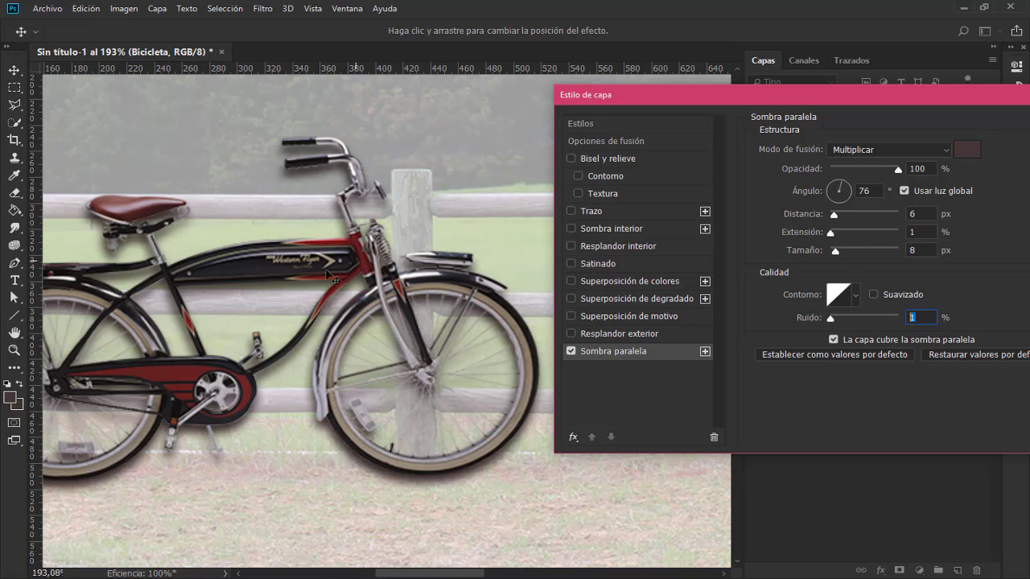
Step: Lower the Drop Shadow's opacity to 70% and apply the layer style
{"action": "left_click_drag", "start_coordinate": [899, 172], "coordinate": [880, 174]}
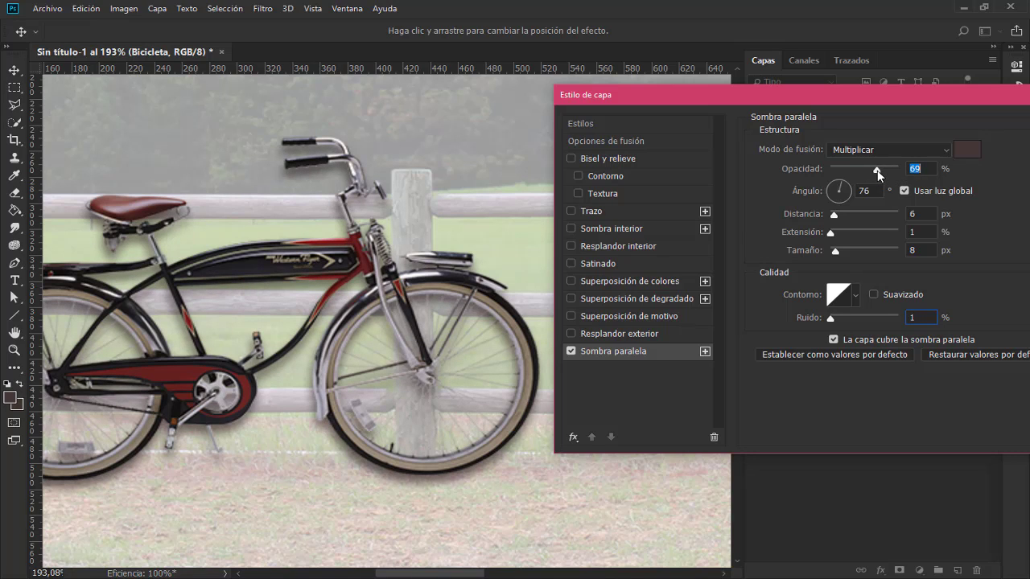
{"action": "left_click_drag", "start_coordinate": [876, 169], "coordinate": [877, 170]}
{"action": "left_click_drag", "start_coordinate": [932, 94], "coordinate": [700, 115]}
{"action": "left_click", "coordinate": [912, 148]}
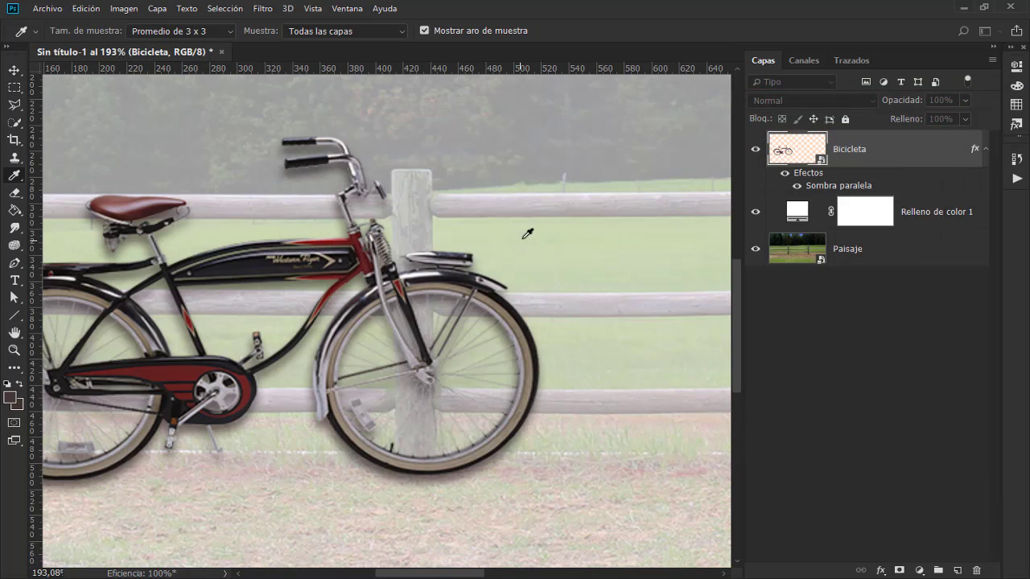
Step: Raise the Relleno de color 1 layer's opacity to 100% and compare the bicycle with and without its Drop Shadow
{"action": "left_click_drag", "start_coordinate": [199, 414], "coordinate": [304, 420]}
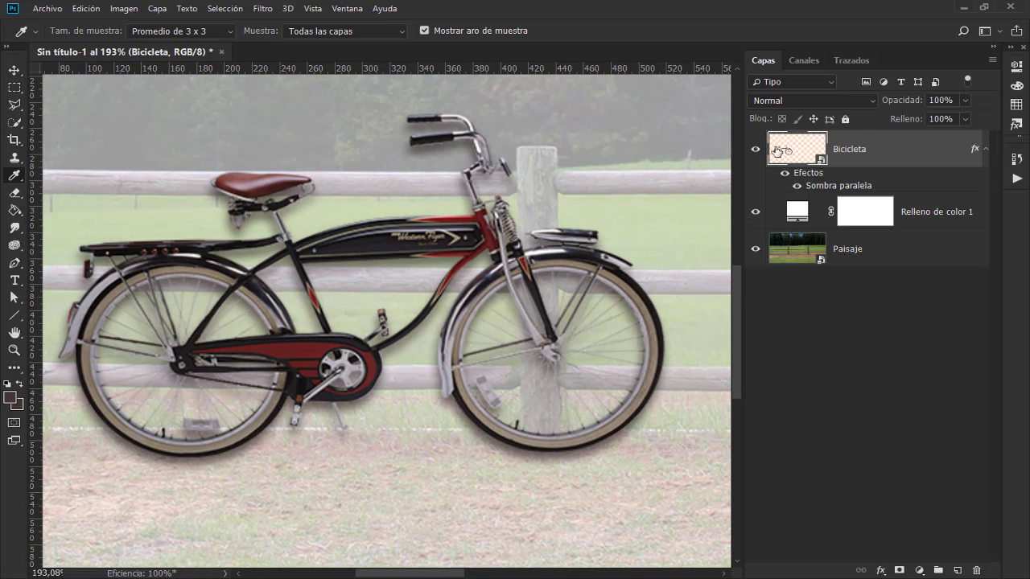
{"action": "left_click", "coordinate": [915, 205]}
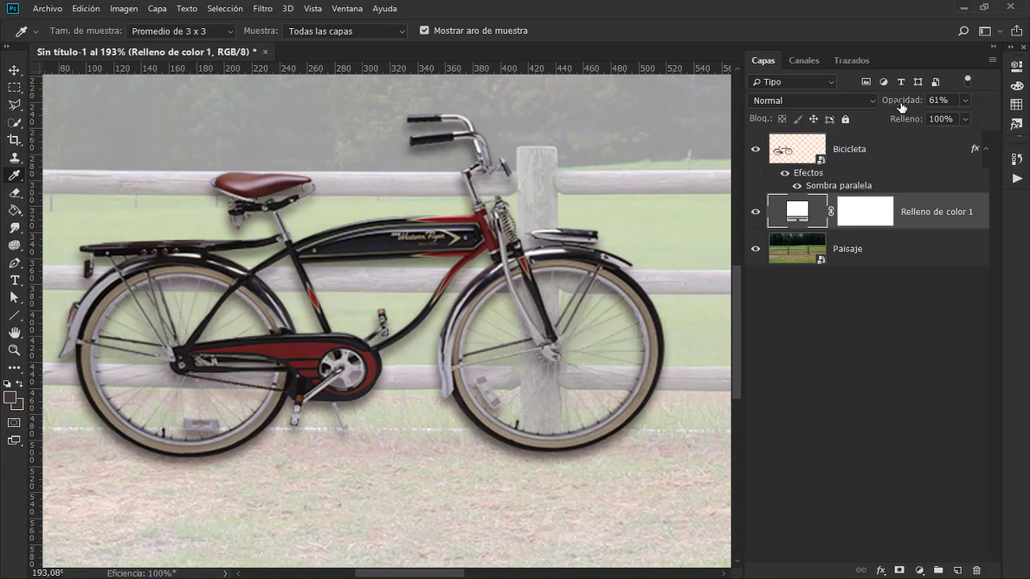
{"action": "left_click_drag", "start_coordinate": [901, 104], "coordinate": [955, 101]}
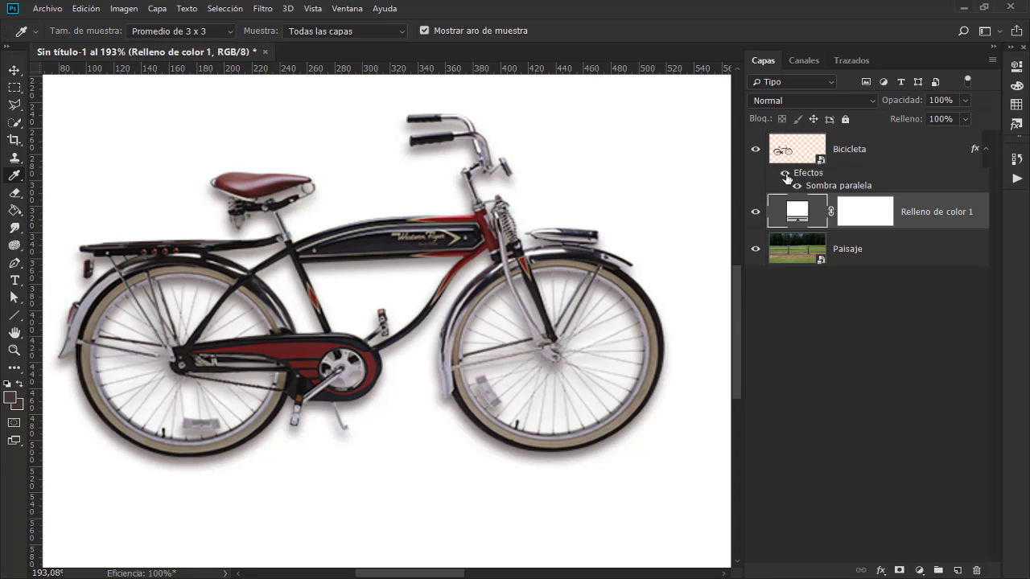
{"action": "left_click", "coordinate": [798, 187]}
{"action": "left_click", "coordinate": [799, 188]}
Step: Lower the Relleno de color 1 layer's opacity to 36%
{"action": "left_click_drag", "start_coordinate": [901, 101], "coordinate": [865, 103]}
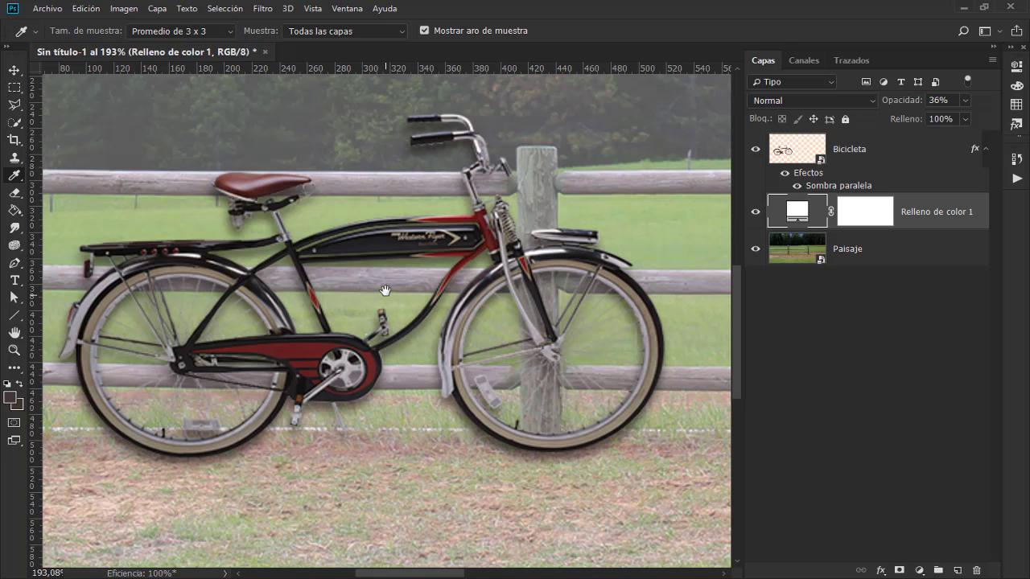
{"action": "key", "text": "ctrl+1"}
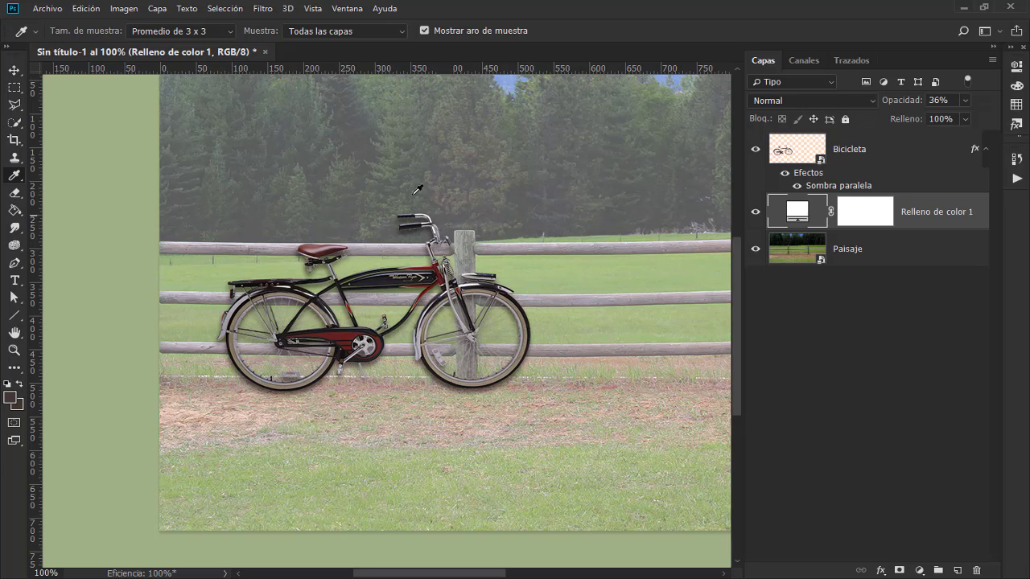
{"action": "left_click", "coordinate": [14, 71]}
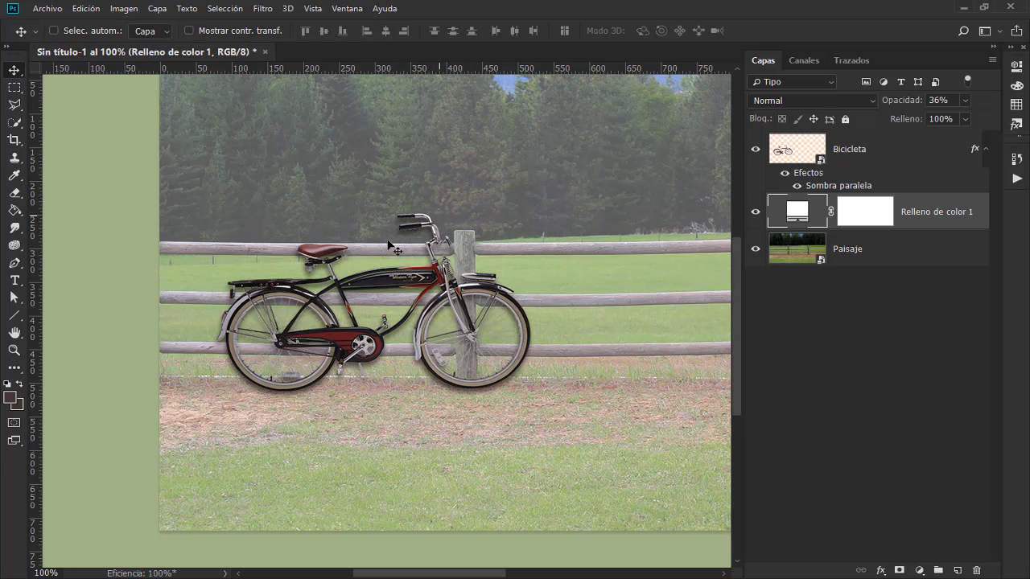
Step: Add a layer mask to the Bicicleta layer and hide the handlebar grips with a soft round 32 px black brush
{"action": "left_click", "coordinate": [860, 159]}
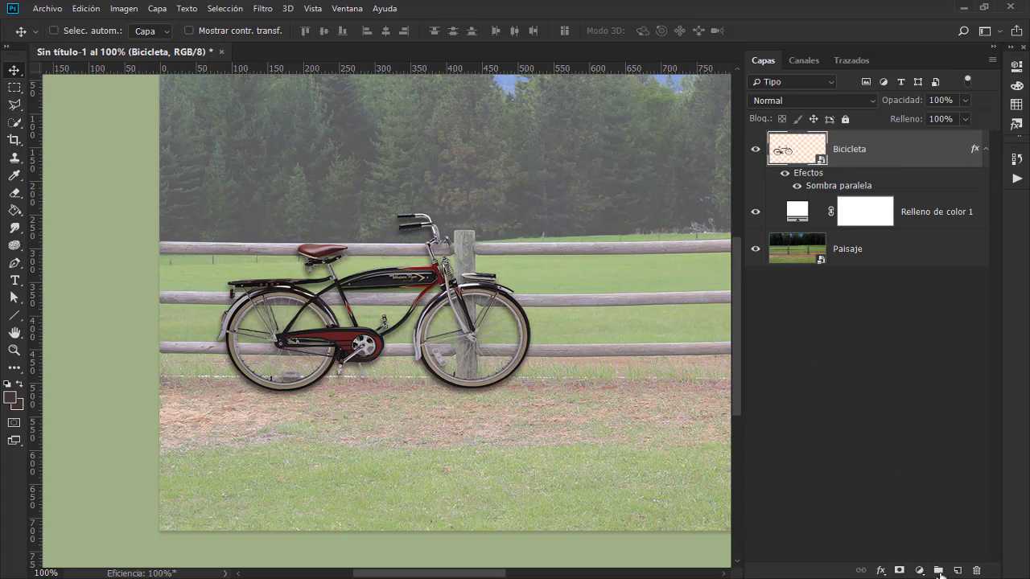
{"action": "left_click", "coordinate": [899, 570]}
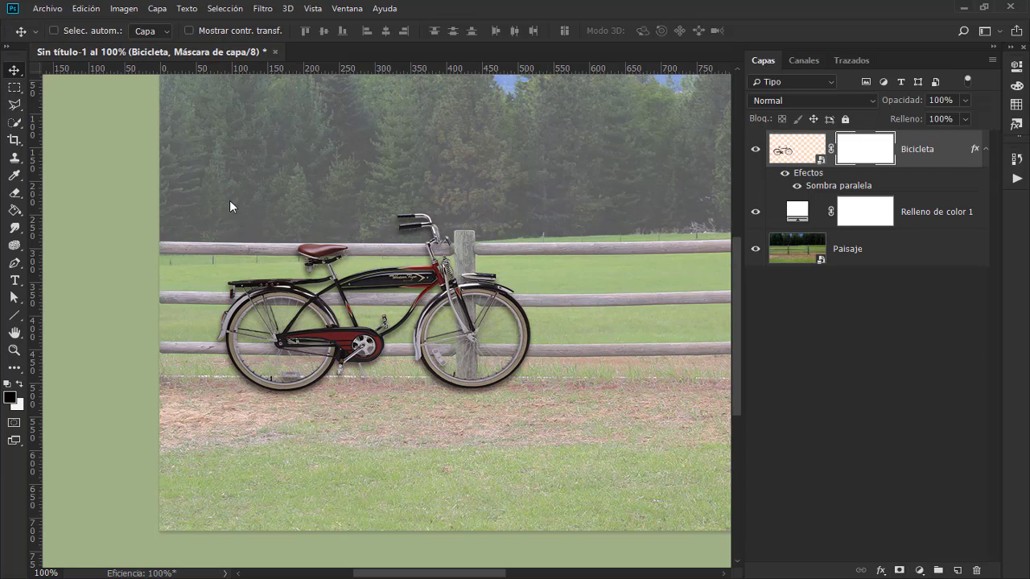
{"action": "left_click_drag", "start_coordinate": [15, 177], "coordinate": [77, 176]}
{"action": "right_click", "coordinate": [386, 224]}
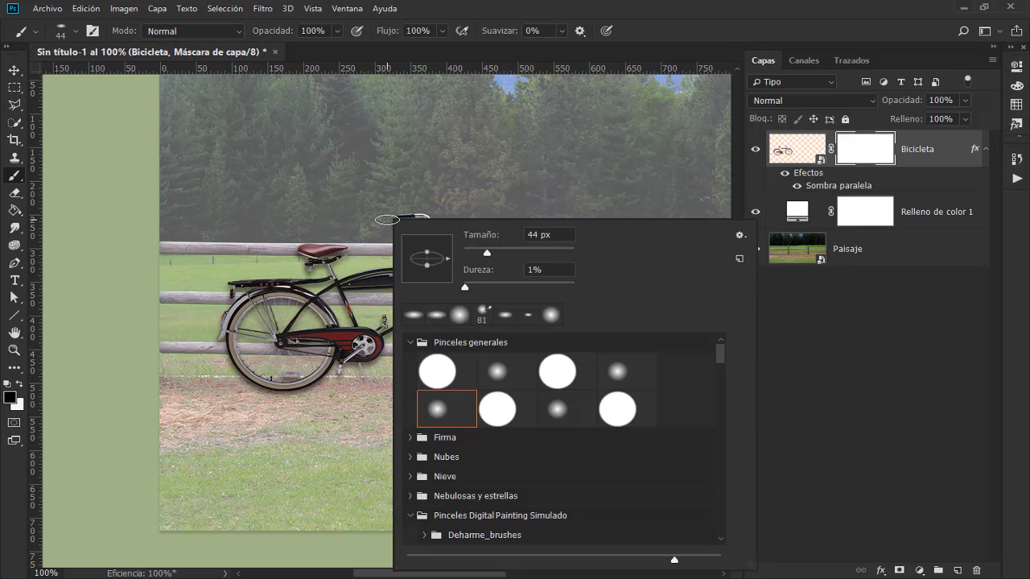
{"action": "left_click", "coordinate": [449, 411]}
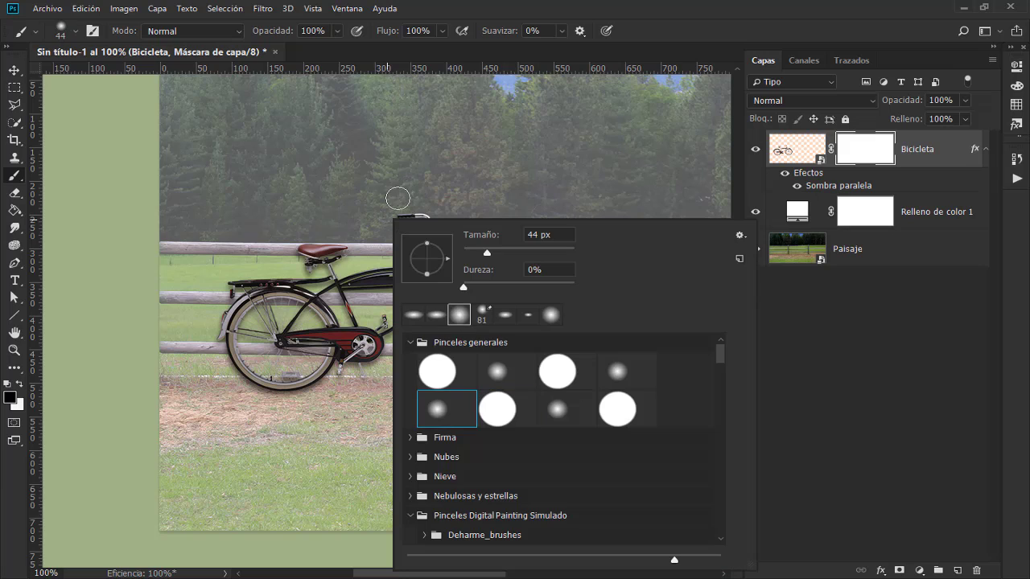
{"action": "mouse_move", "coordinate": [370, 196]}
{"action": "left_mouse_down"}
{"action": "mouse_move", "coordinate": [420, 220]}
{"action": "mouse_move", "coordinate": [401, 222]}
{"action": "mouse_move", "coordinate": [433, 217]}
{"action": "mouse_move", "coordinate": [402, 218]}
{"action": "mouse_move", "coordinate": [425, 212]}
{"action": "mouse_move", "coordinate": [414, 213]}
{"action": "left_mouse_up"}
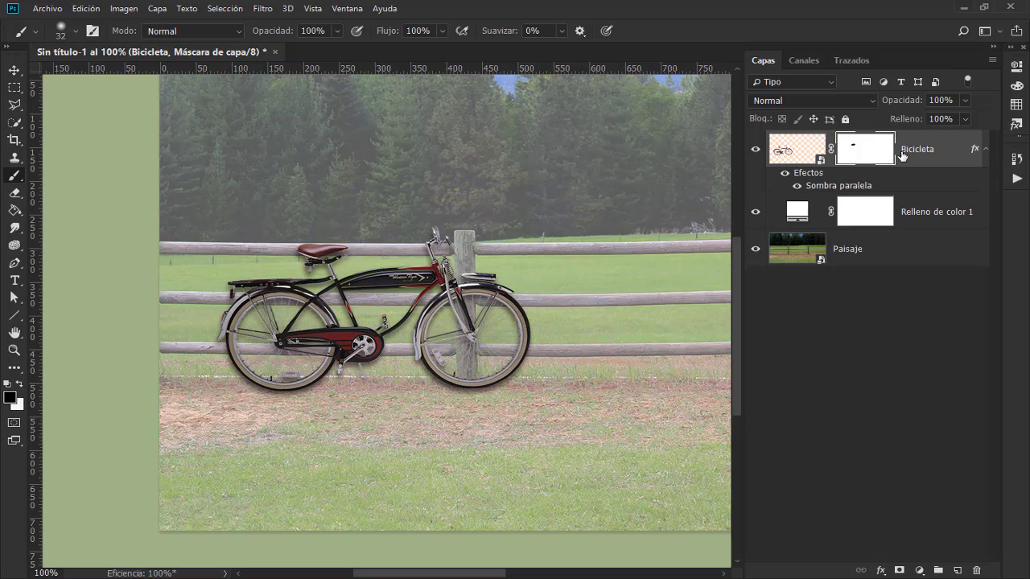
Step: Undo the brush stroke on the handlebar and delete the Bicicleta layer's mask
{"action": "key", "text": "ctrl+z"}
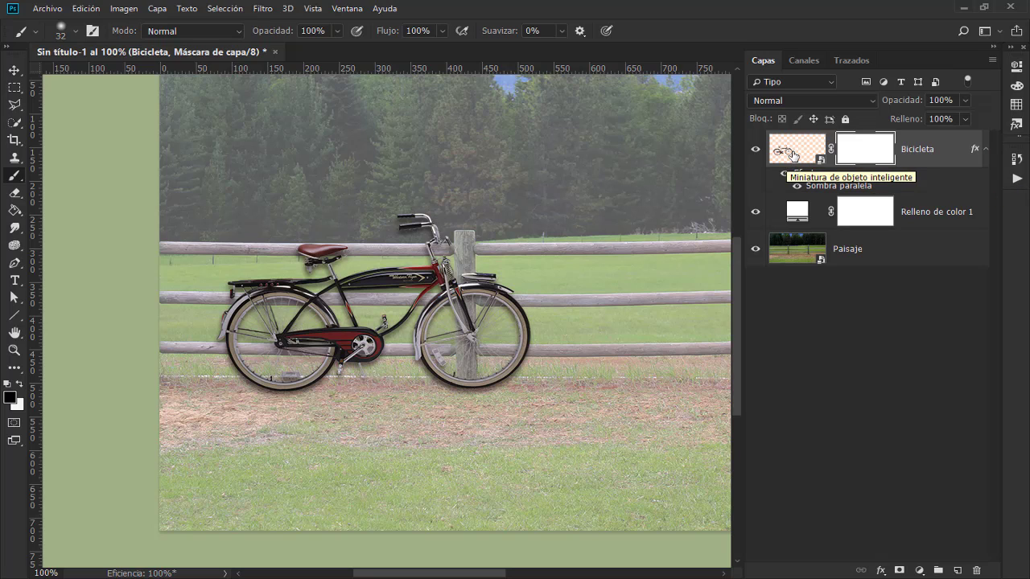
{"action": "right_click", "coordinate": [862, 153]}
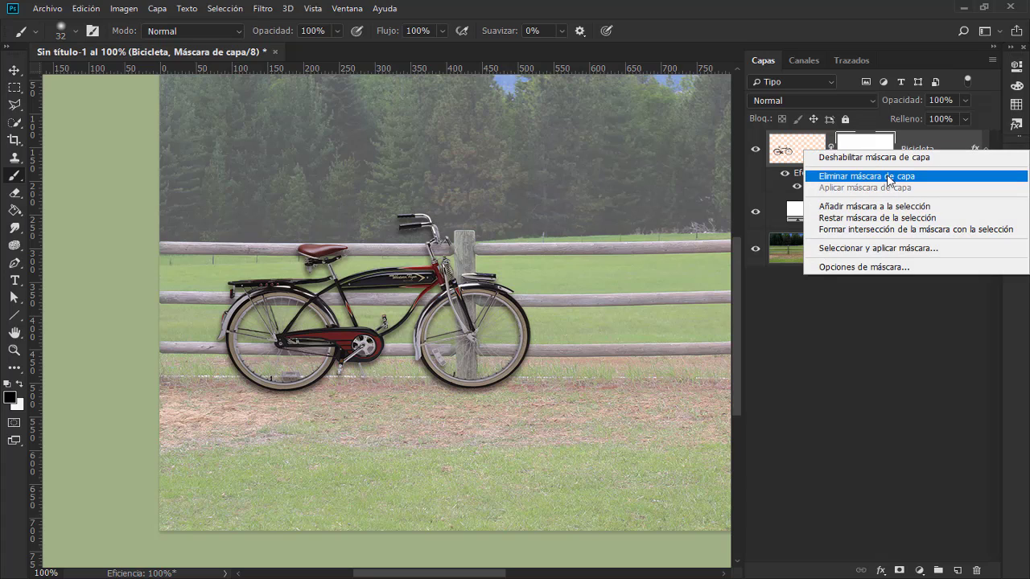
{"action": "left_click", "coordinate": [912, 178]}
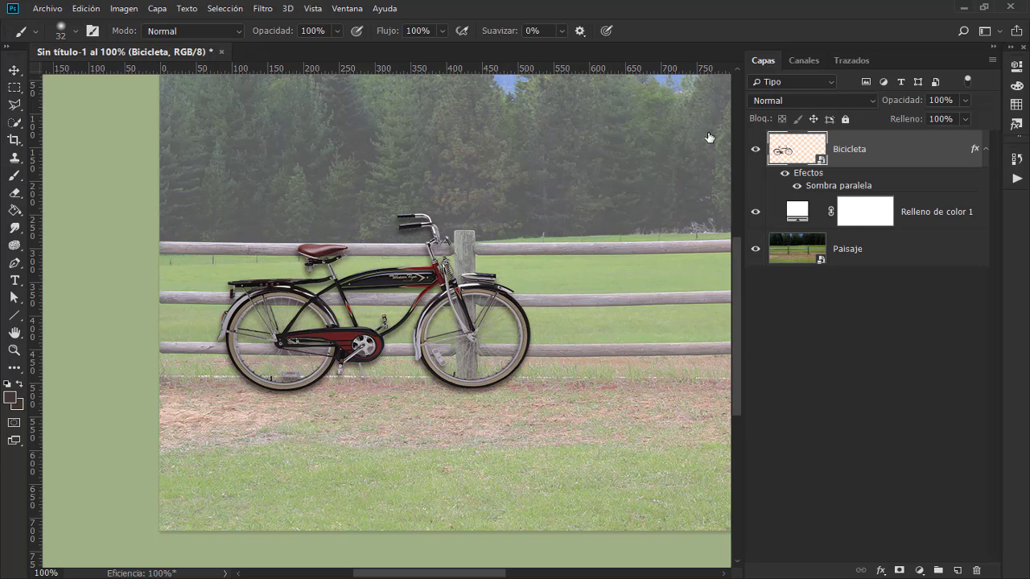
Step: Review the Bicicleta layer's Drop Shadow settings and cancel the dialog
{"action": "double_click", "coordinate": [831, 187]}
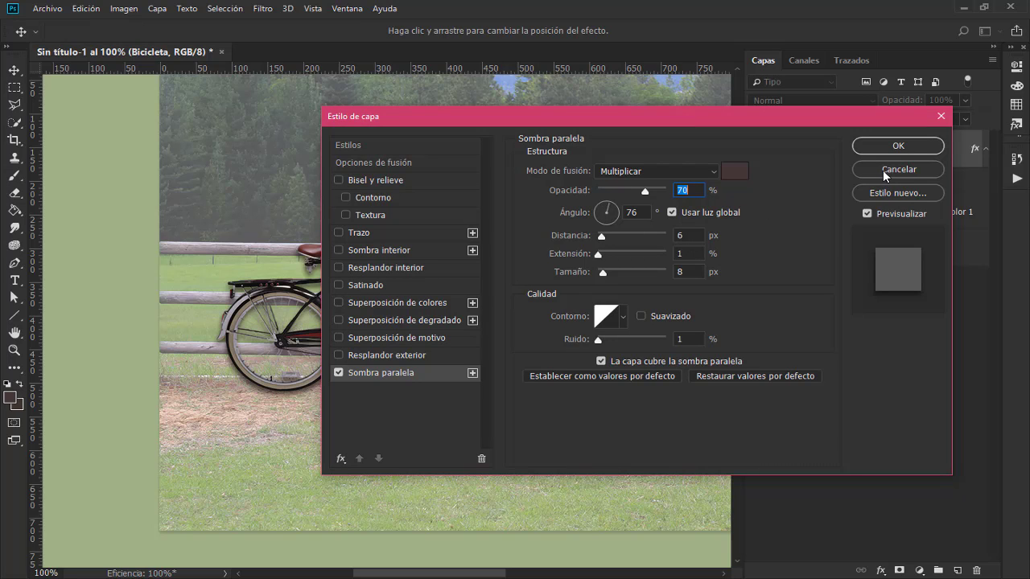
{"action": "left_click", "coordinate": [914, 169]}
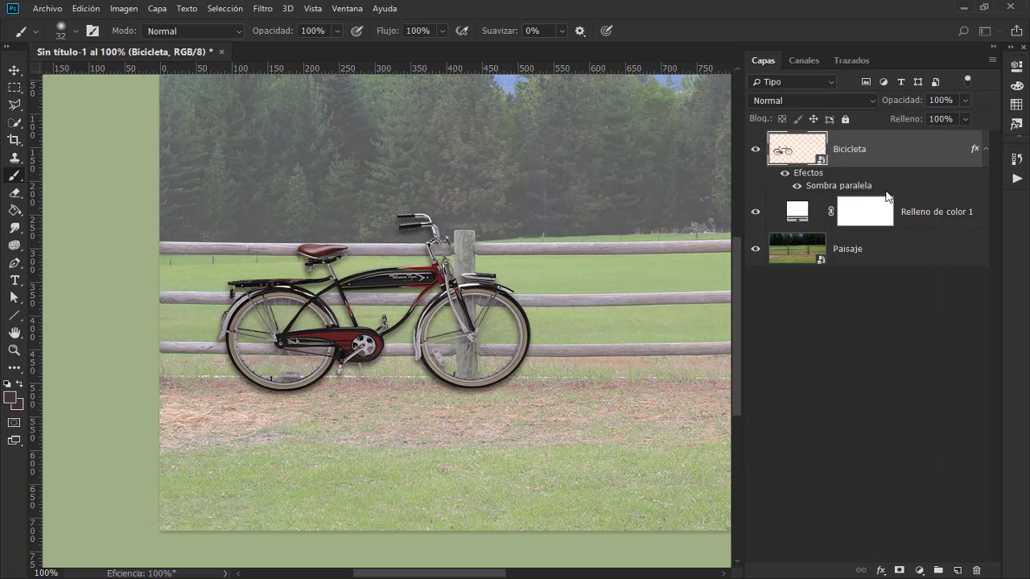
Step: Convert the Bicicleta layer's drop shadow into its own layer and hide the Bicicleta layer to inspect the shadow alone
{"action": "right_click", "coordinate": [834, 187]}
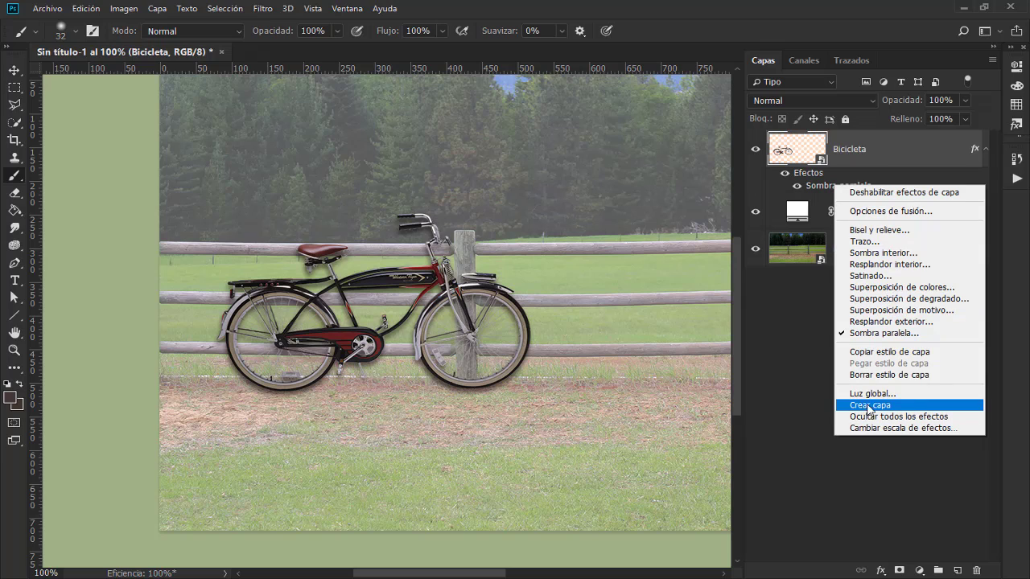
{"action": "left_click", "coordinate": [908, 405]}
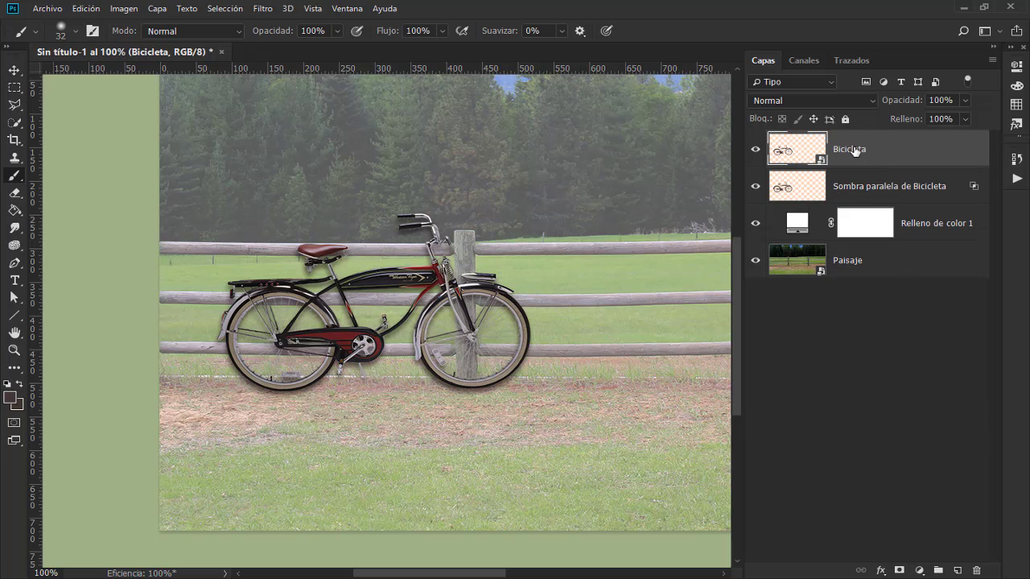
{"action": "left_click", "coordinate": [755, 151]}
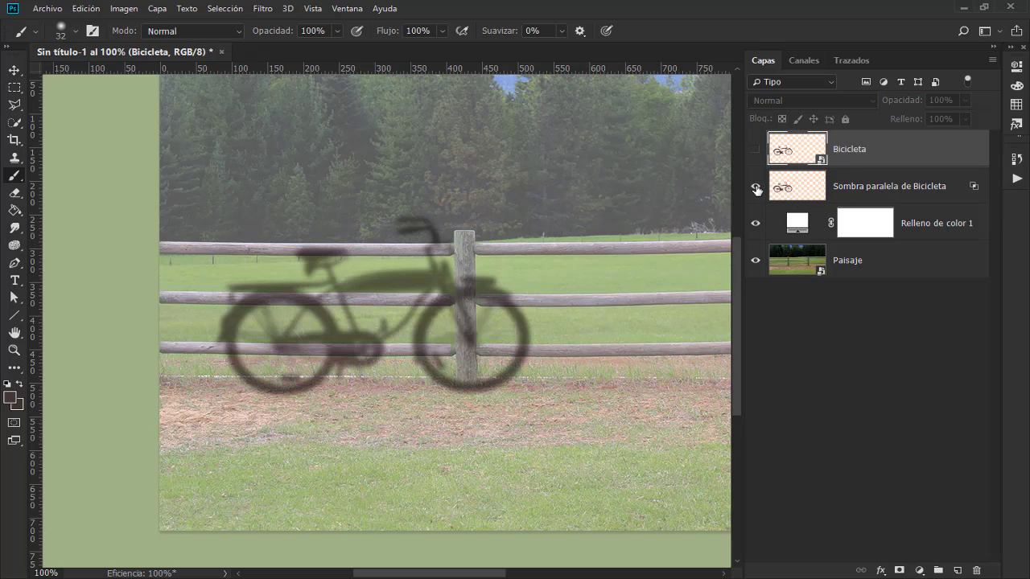
{"action": "left_click", "coordinate": [755, 186]}
{"action": "left_click", "coordinate": [755, 186]}
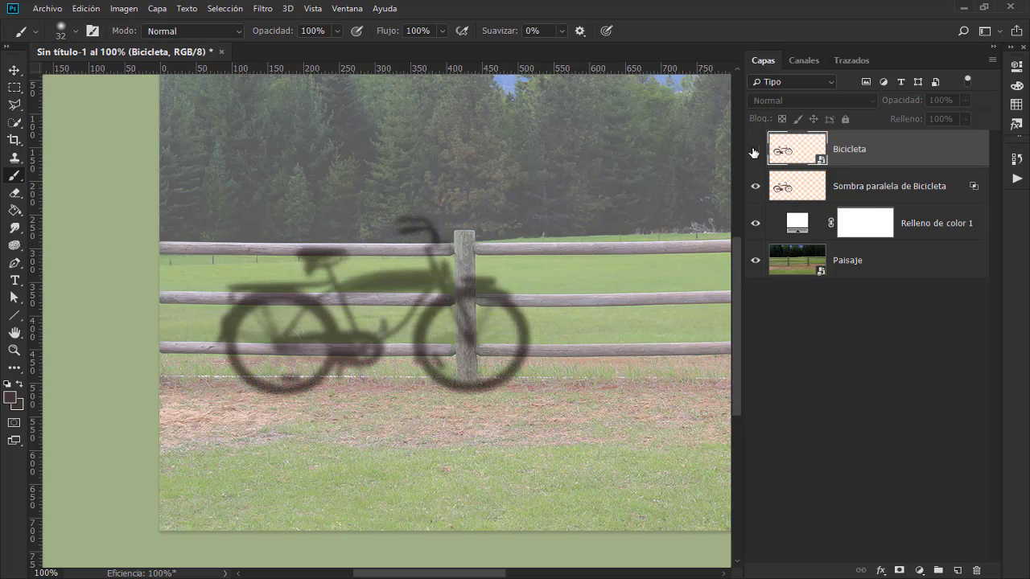
Step: Try moving the Sombra paralela de Bicicleta layer and flipping it vertically with Free Transform
{"action": "left_click", "coordinate": [888, 191]}
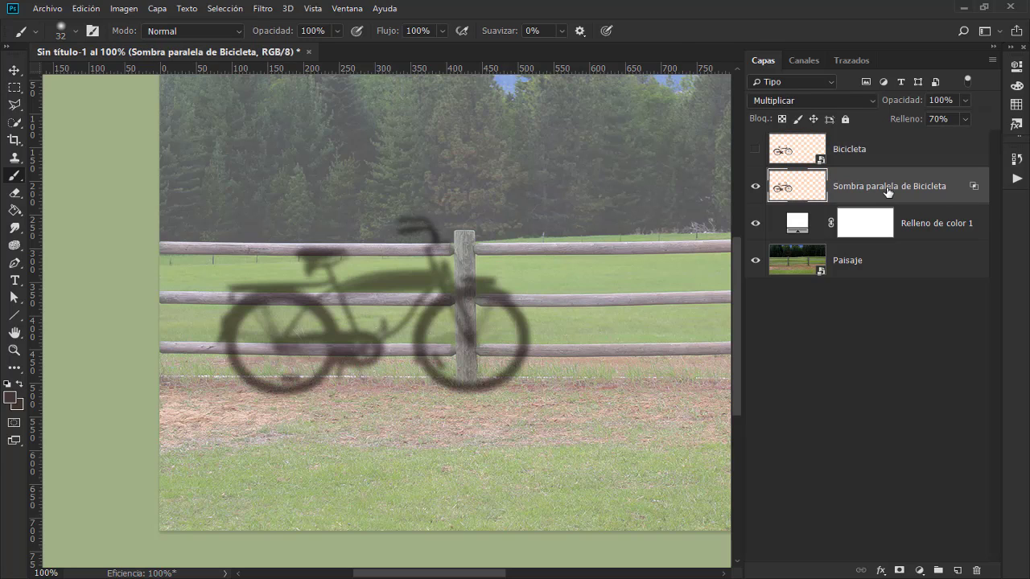
{"action": "key", "text": "ctrl+t"}
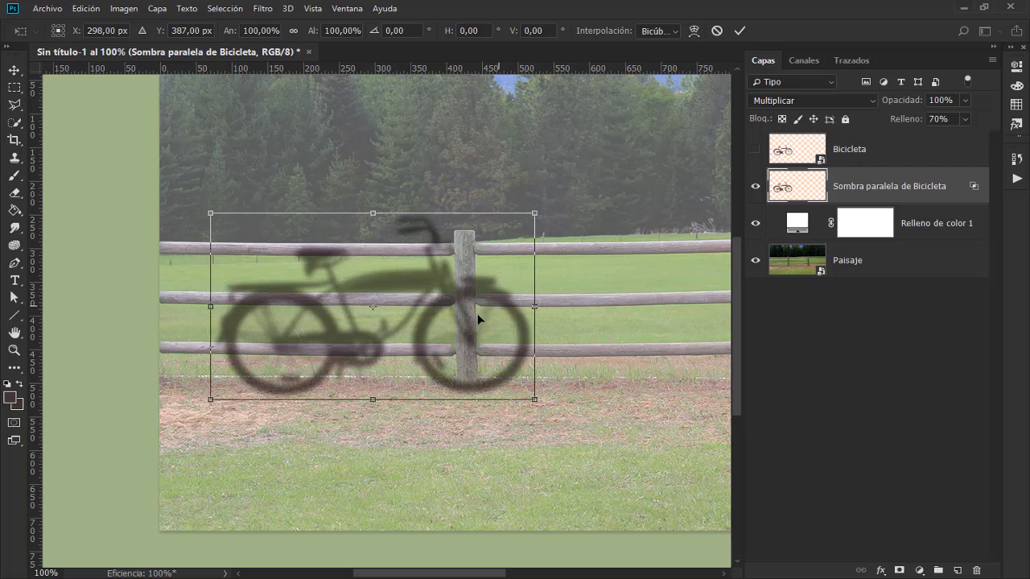
{"action": "mouse_move", "coordinate": [478, 319]}
{"action": "left_mouse_down"}
{"action": "mouse_move", "coordinate": [523, 374]}
{"action": "mouse_move", "coordinate": [431, 291]}
{"action": "mouse_move", "coordinate": [486, 310]}
{"action": "left_mouse_up"}
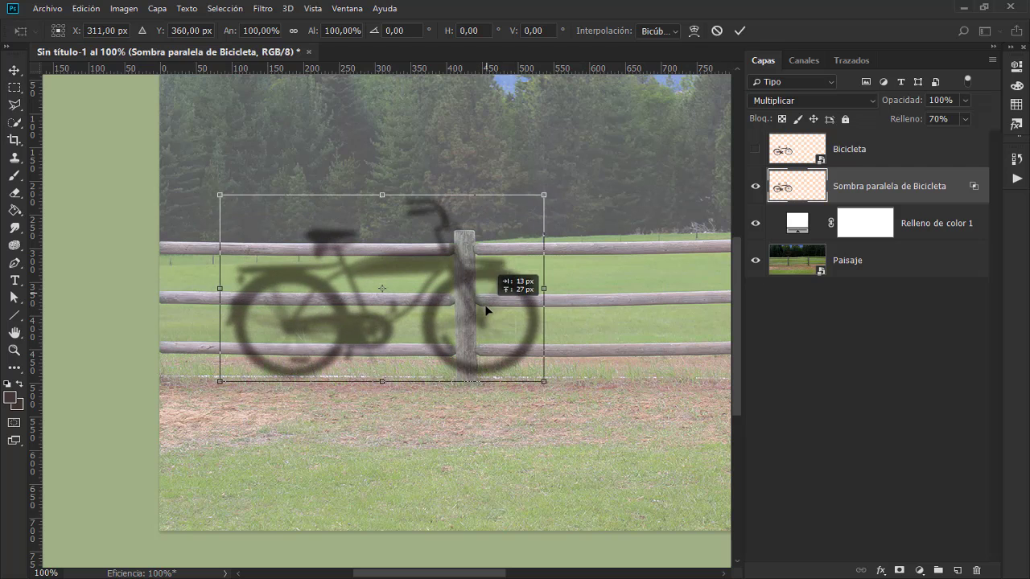
{"action": "right_click", "coordinate": [486, 310]}
{"action": "left_click", "coordinate": [540, 486]}
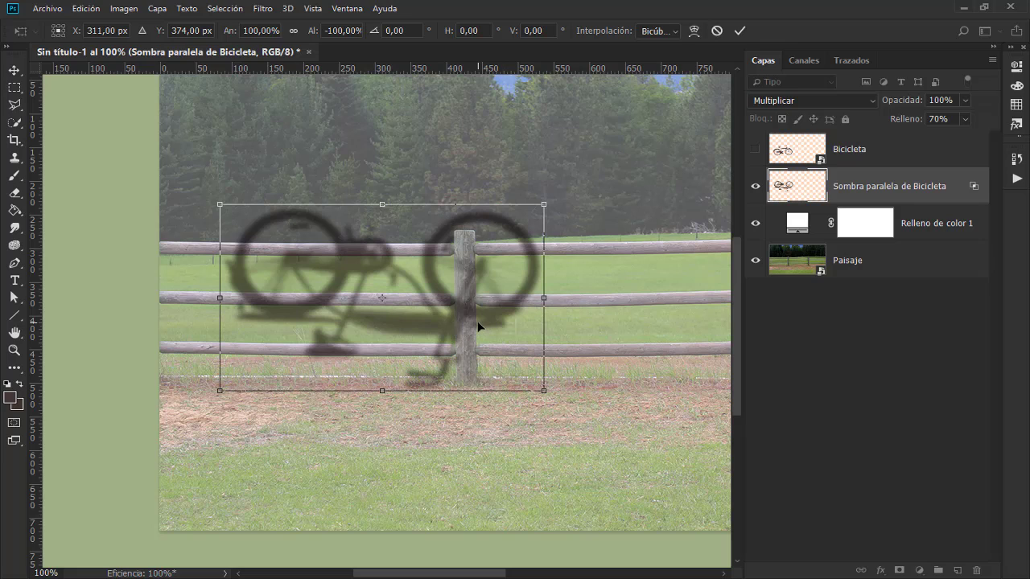
{"action": "left_click", "coordinate": [715, 32]}
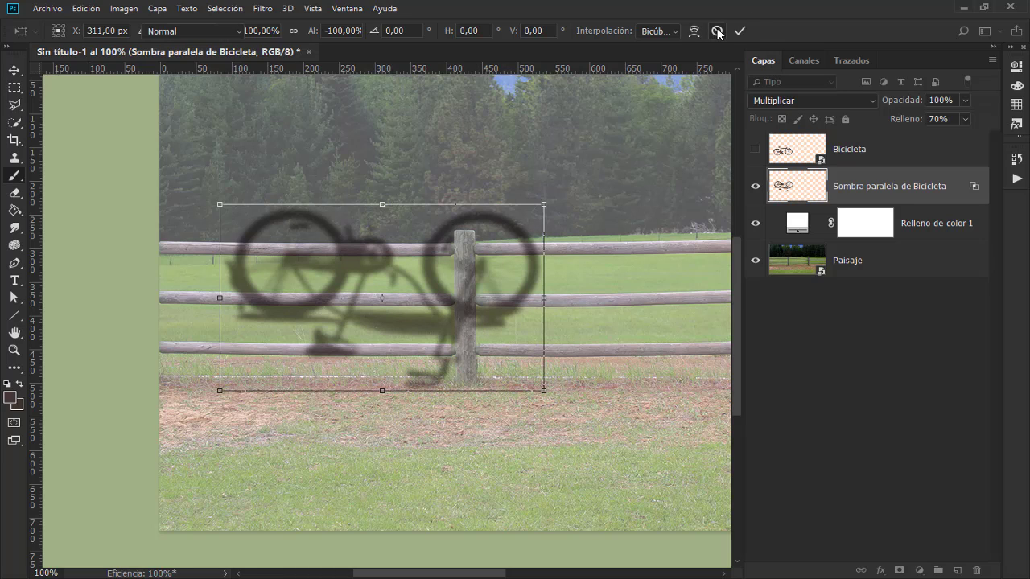
Step: Show the Bicicleta layer and mask the handlebar grips' shadow out of the Sombra paralela de Bicicleta layer using a soft black 13 px brush
{"action": "left_click", "coordinate": [754, 149]}
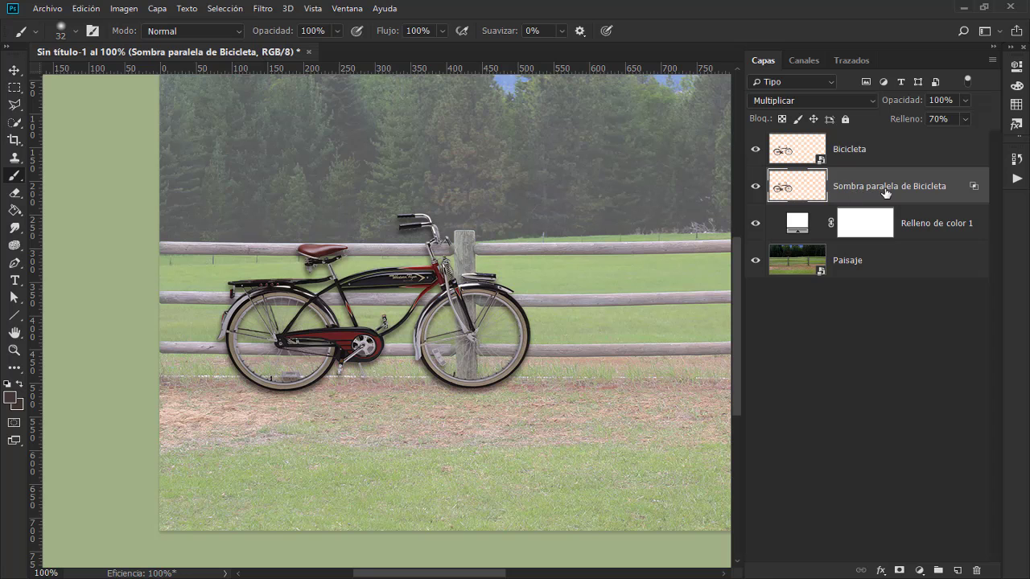
{"action": "left_click", "coordinate": [899, 571]}
{"action": "scroll", "coordinate": [448, 255], "scroll_direction": "up", "scroll_amount": 3}
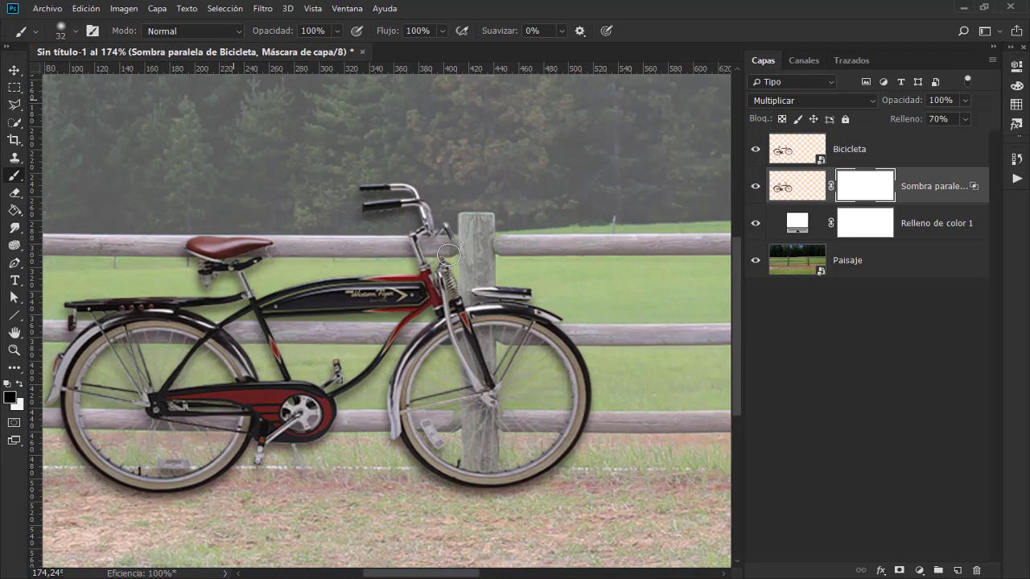
{"action": "scroll", "coordinate": [448, 255], "scroll_direction": "up", "scroll_amount": 1}
{"action": "right_click", "coordinate": [356, 173], "text": "alt"}
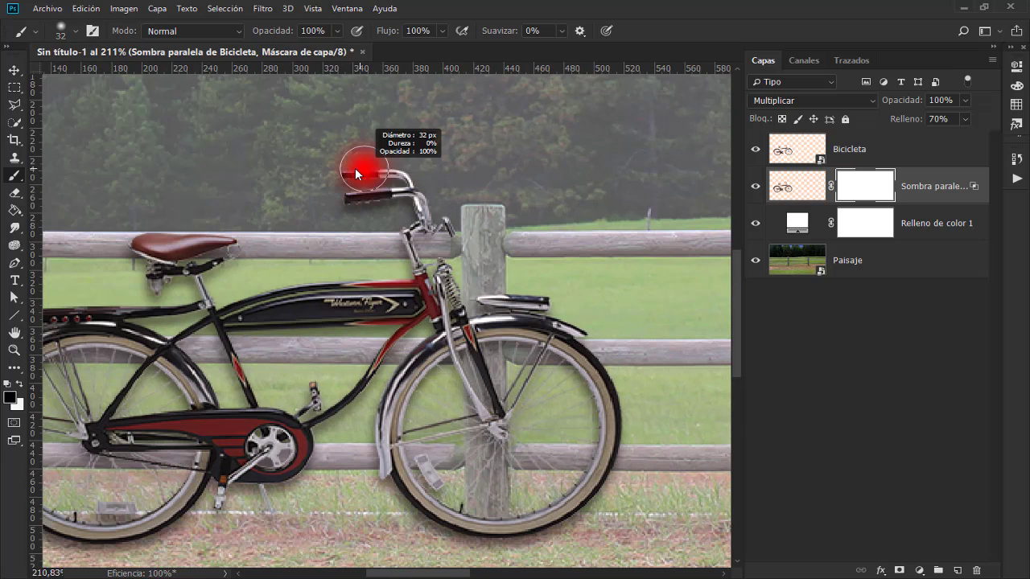
{"action": "left_click_drag", "start_coordinate": [355, 169], "coordinate": [343, 170]}
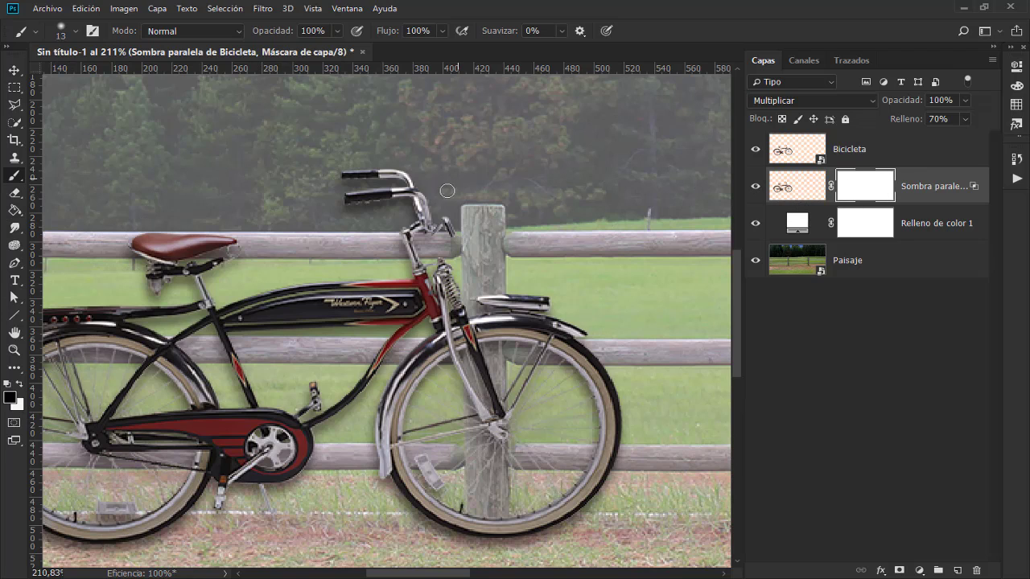
{"action": "mouse_move", "coordinate": [340, 178]}
{"action": "left_mouse_down"}
{"action": "mouse_move", "coordinate": [399, 179]}
{"action": "mouse_move", "coordinate": [360, 181]}
{"action": "mouse_move", "coordinate": [347, 188]}
{"action": "mouse_move", "coordinate": [388, 182]}
{"action": "mouse_move", "coordinate": [339, 200]}
{"action": "mouse_move", "coordinate": [380, 198]}
{"action": "mouse_move", "coordinate": [347, 201]}
{"action": "mouse_move", "coordinate": [450, 224]}
{"action": "mouse_move", "coordinate": [407, 219]}
{"action": "mouse_move", "coordinate": [389, 170]}
{"action": "mouse_move", "coordinate": [363, 181]}
{"action": "left_mouse_up"}
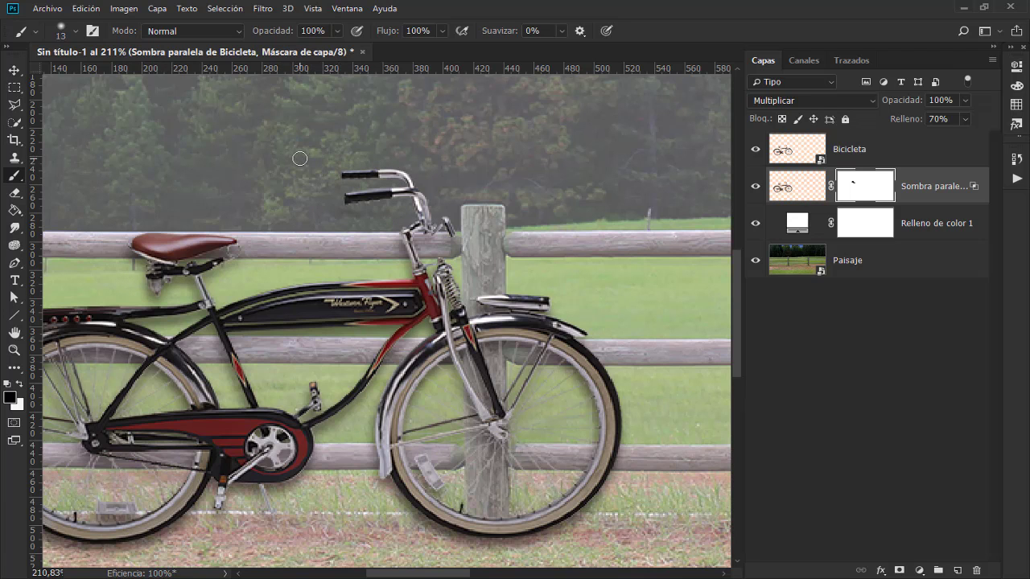
Step: Select the area around the handlebar above the fence's top rail with the Polygonal Lasso, ending at the post
{"action": "key", "text": "ctrl+1"}
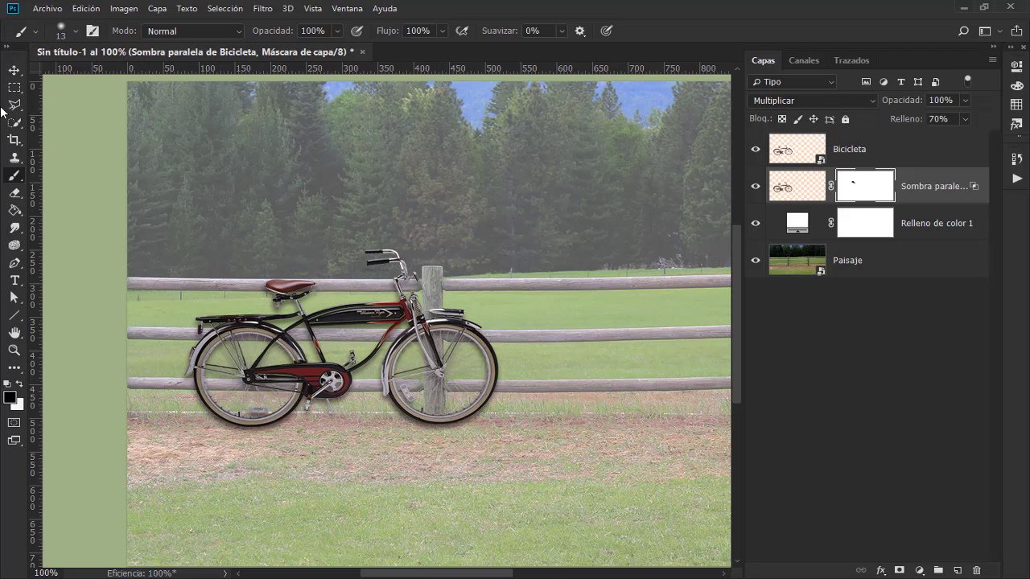
{"action": "mouse_move", "coordinate": [14, 105]}
{"action": "left_mouse_down"}
{"action": "mouse_move", "coordinate": [148, 105]}
{"action": "mouse_move", "coordinate": [151, 124]}
{"action": "left_mouse_up"}
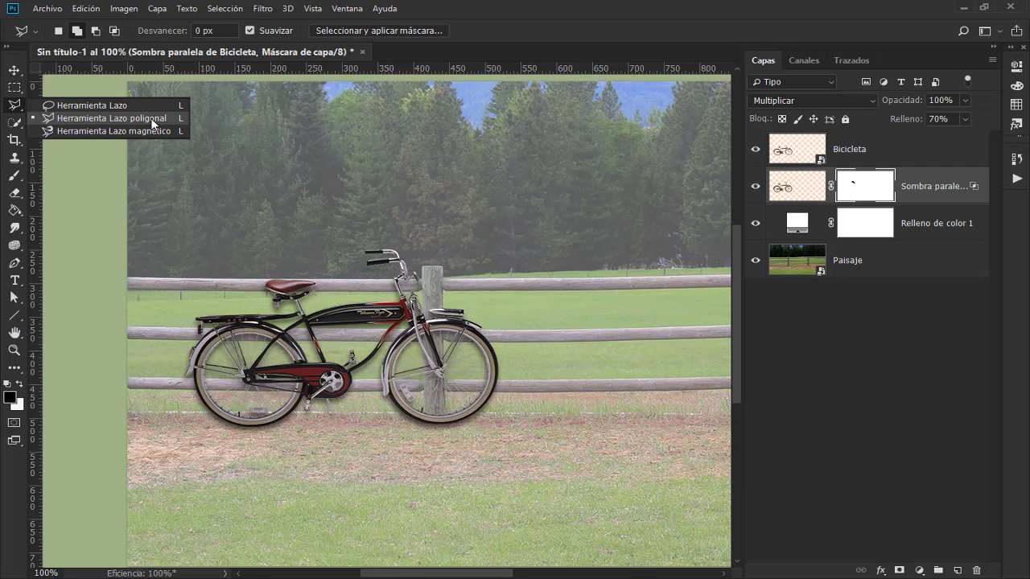
{"action": "scroll", "coordinate": [341, 286], "scroll_direction": "up", "scroll_amount": 5}
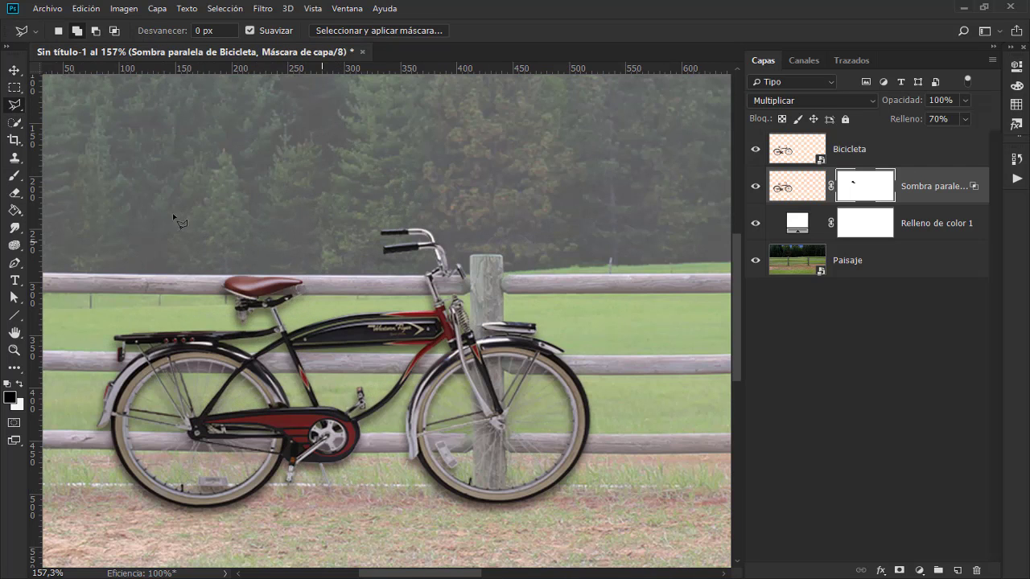
{"action": "left_click", "coordinate": [262, 218]}
{"action": "left_click", "coordinate": [265, 273]}
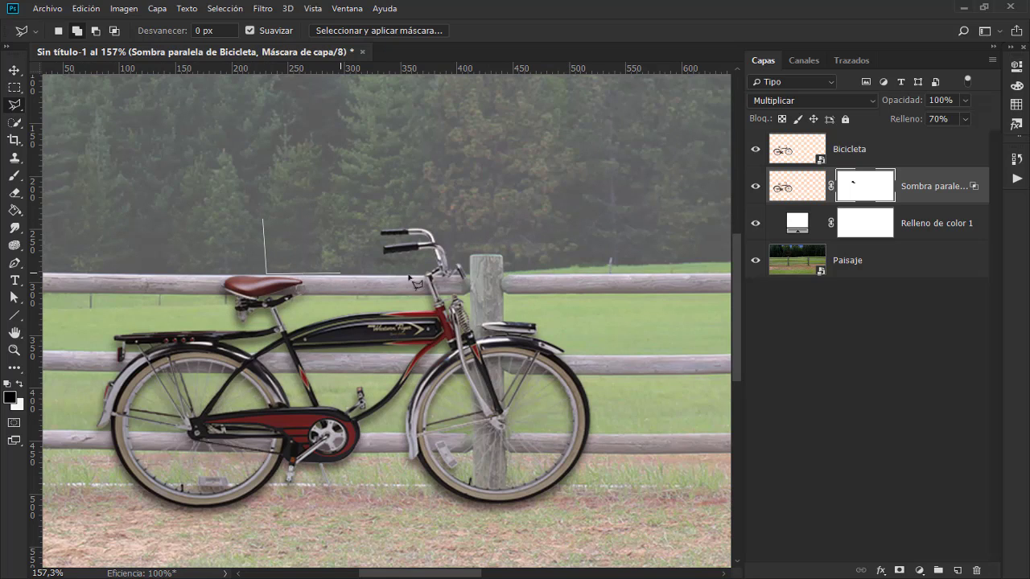
{"action": "left_click", "coordinate": [472, 275]}
{"action": "left_click", "coordinate": [469, 208]}
{"action": "left_click", "coordinate": [263, 218]}
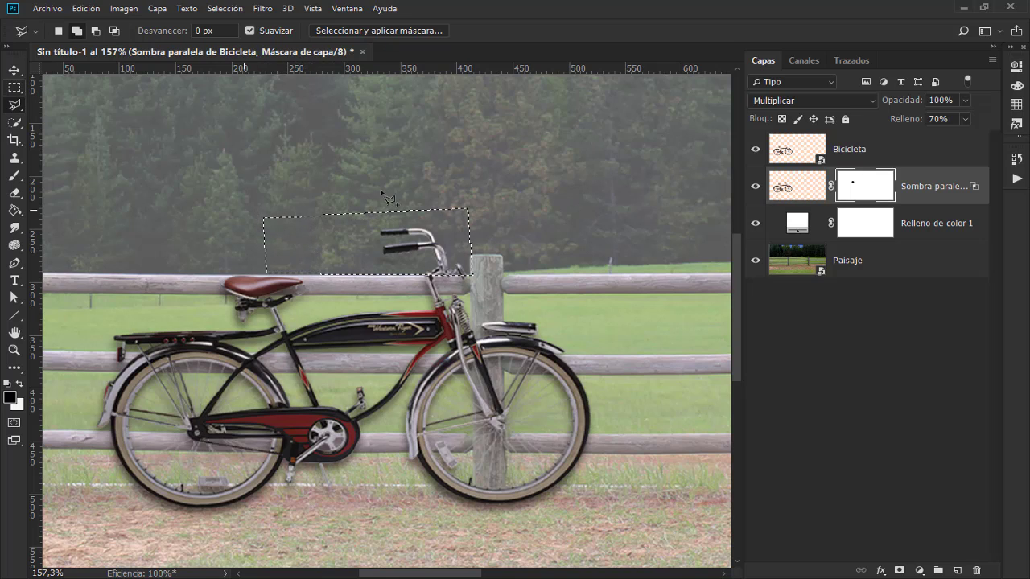
Step: Add the gap between the top and middle rails on the saddle side of the post to the selection
{"action": "left_click", "coordinate": [79, 33]}
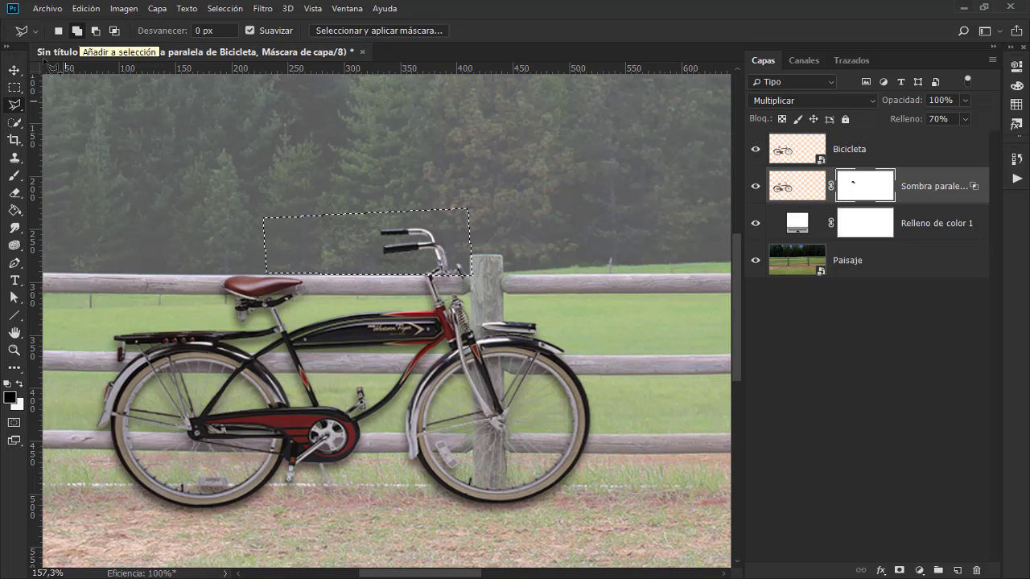
{"action": "left_click", "coordinate": [103, 296]}
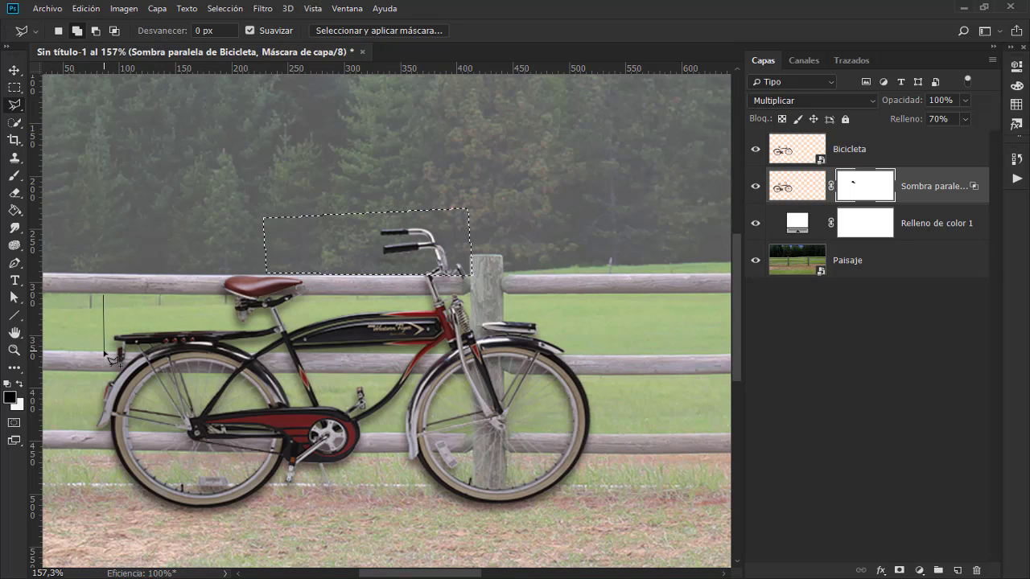
{"action": "left_click", "coordinate": [104, 352]}
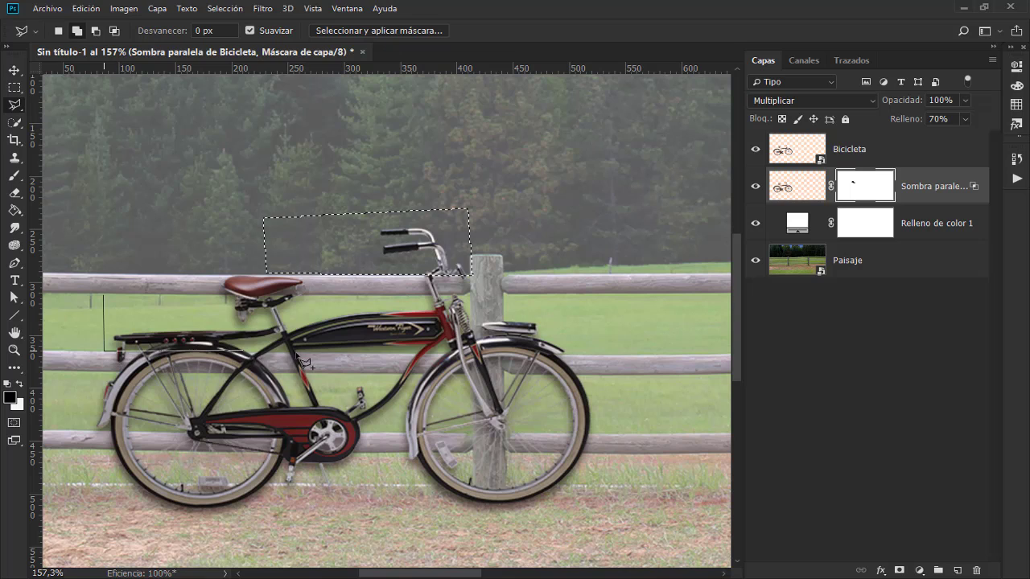
{"action": "left_click", "coordinate": [470, 352]}
{"action": "left_click", "coordinate": [471, 295]}
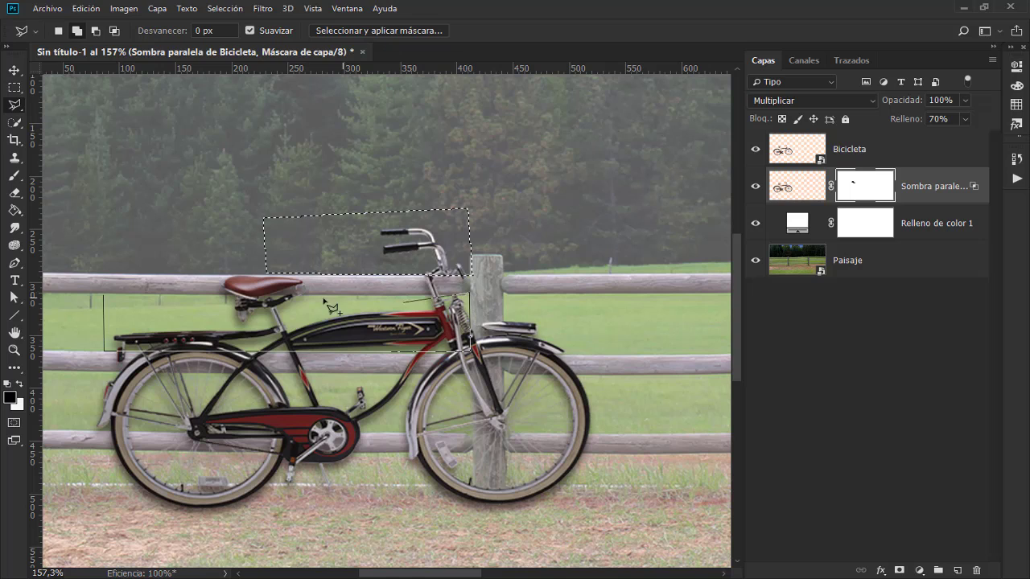
{"action": "left_click", "coordinate": [103, 295]}
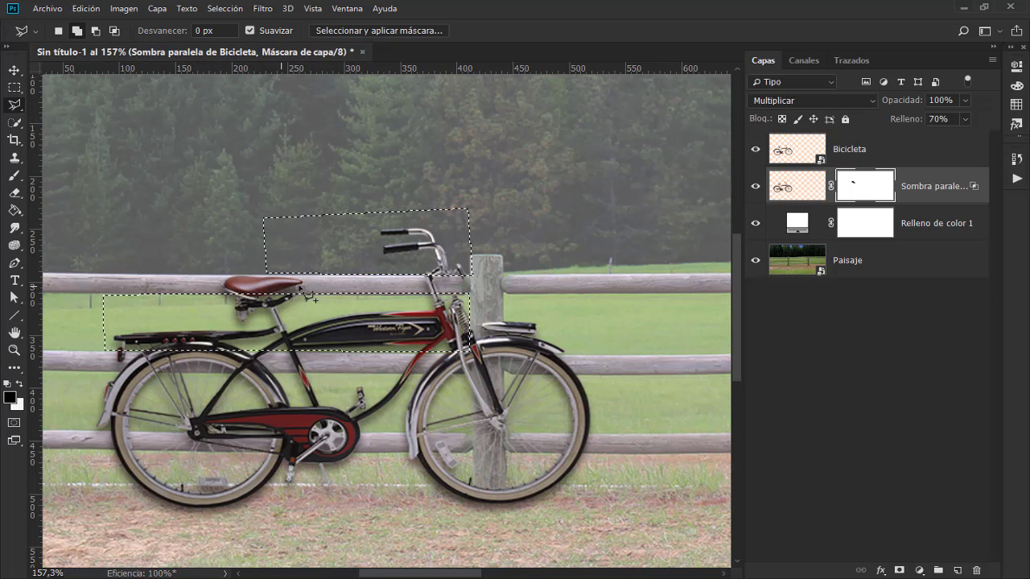
Step: Add the gap between the middle and bottom rails on the rear-wheel side of the post to the selection
{"action": "scroll", "coordinate": [467, 291], "scroll_direction": "down", "scroll_amount": 2}
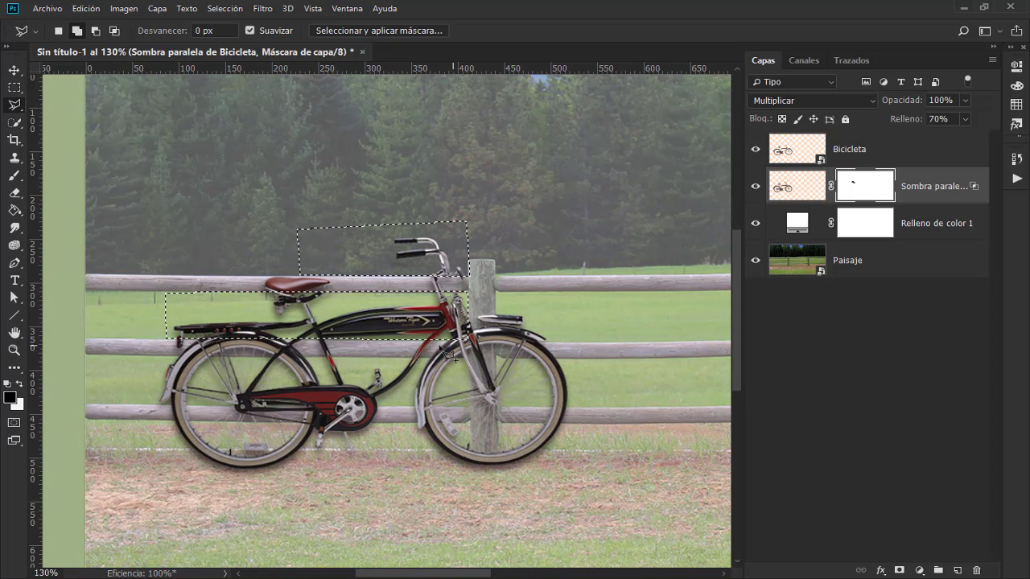
{"action": "left_click", "coordinate": [149, 358]}
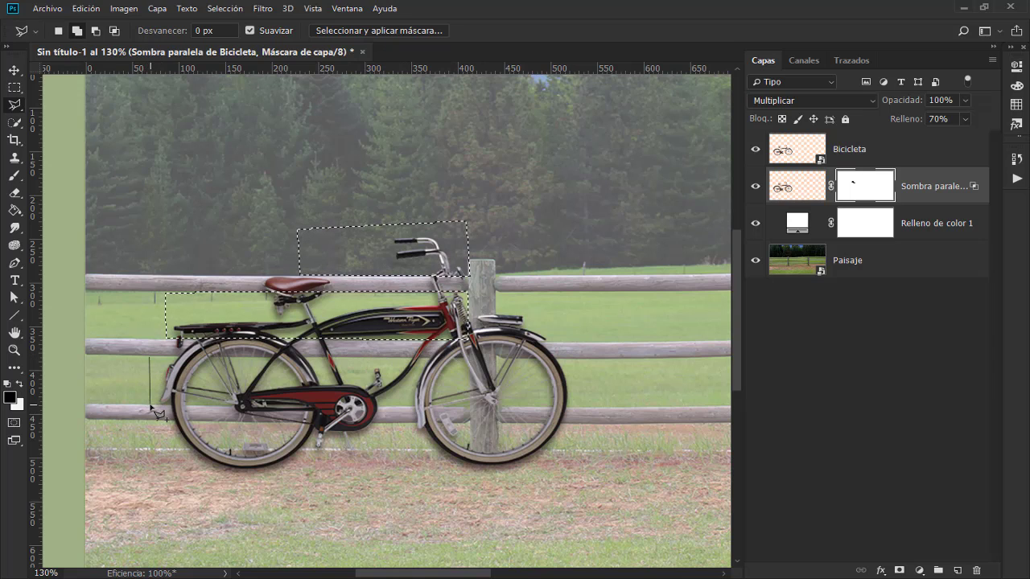
{"action": "left_click", "coordinate": [149, 404]}
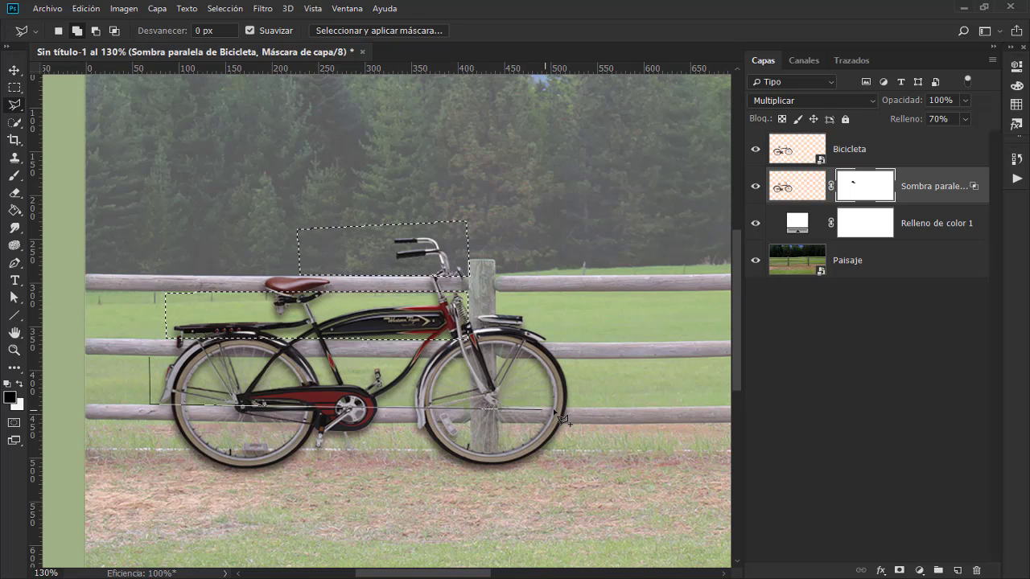
{"action": "left_click", "coordinate": [471, 404]}
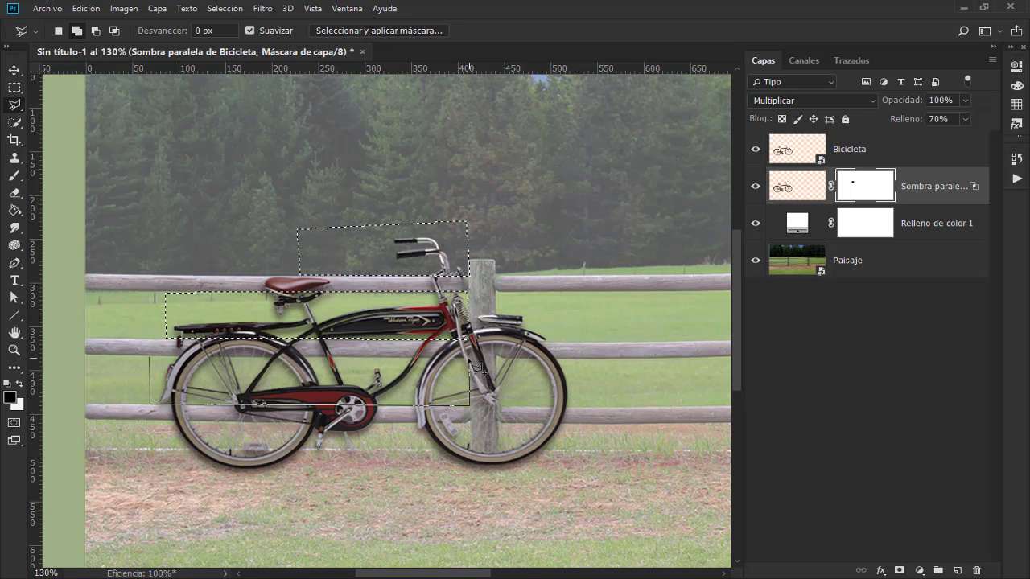
{"action": "left_click", "coordinate": [469, 357]}
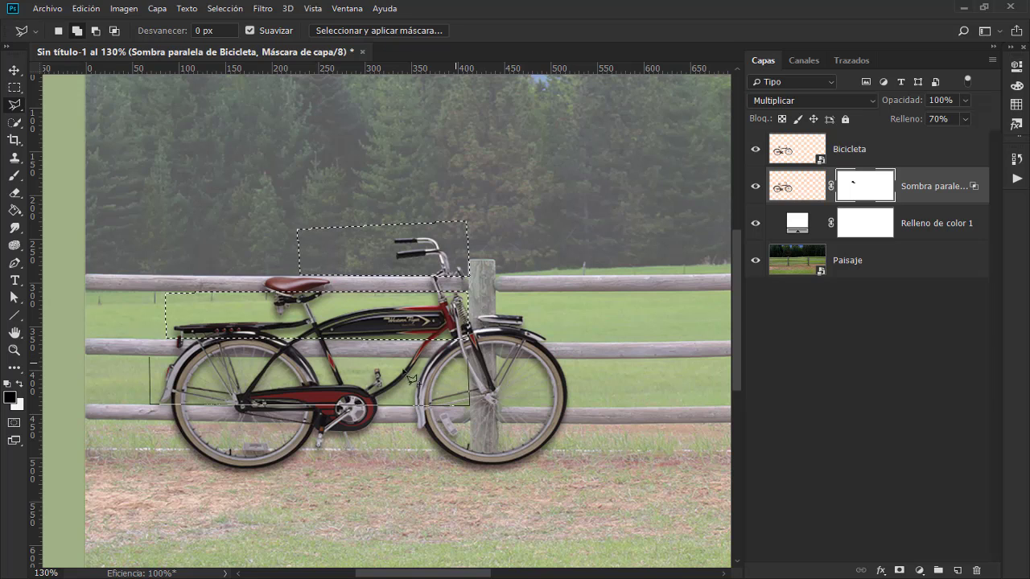
{"action": "left_click", "coordinate": [152, 363]}
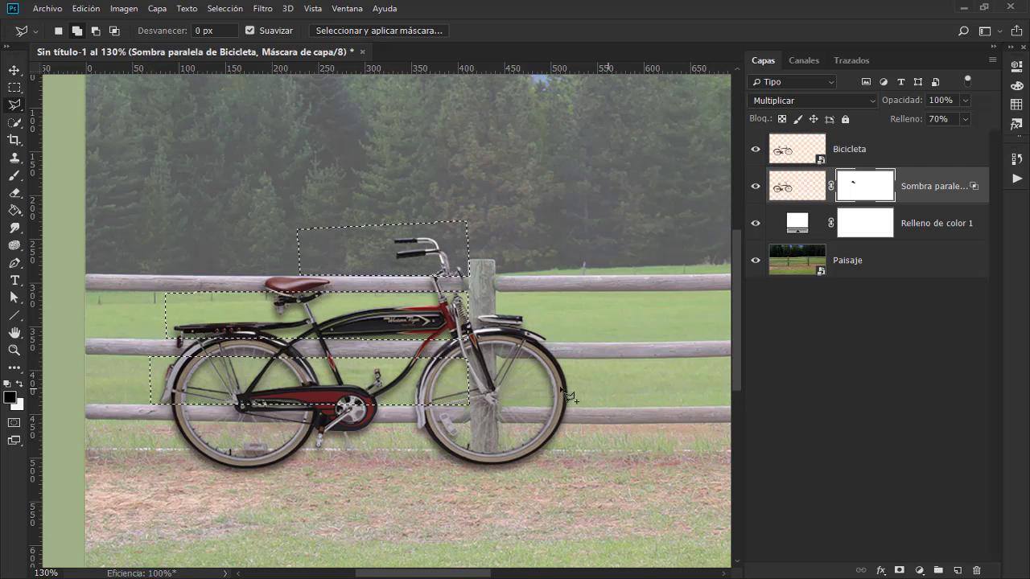
Step: Add the gap between the middle and bottom rails beyond the post, across the front wheel, to the selection
{"action": "scroll", "coordinate": [499, 358], "scroll_direction": "up", "scroll_amount": 3}
{"action": "left_click", "coordinate": [491, 350]}
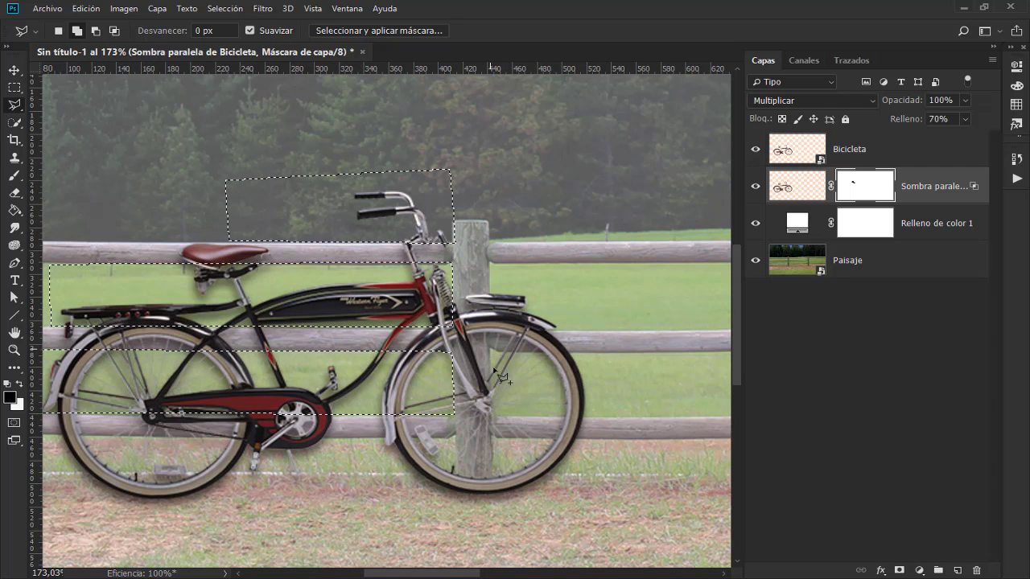
{"action": "left_click", "coordinate": [491, 415]}
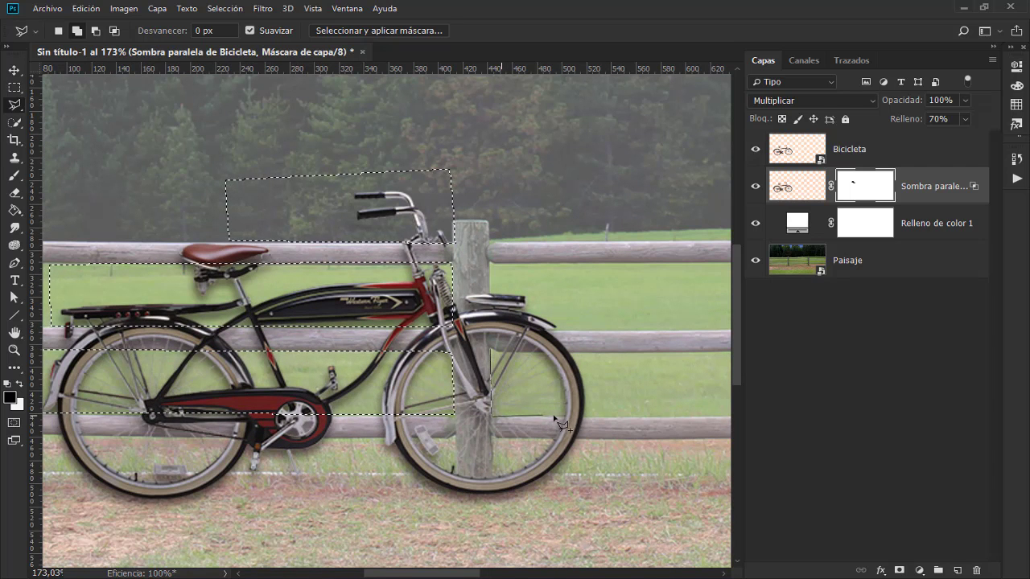
{"action": "left_click", "coordinate": [609, 417]}
{"action": "left_click", "coordinate": [602, 353]}
{"action": "left_click", "coordinate": [492, 353]}
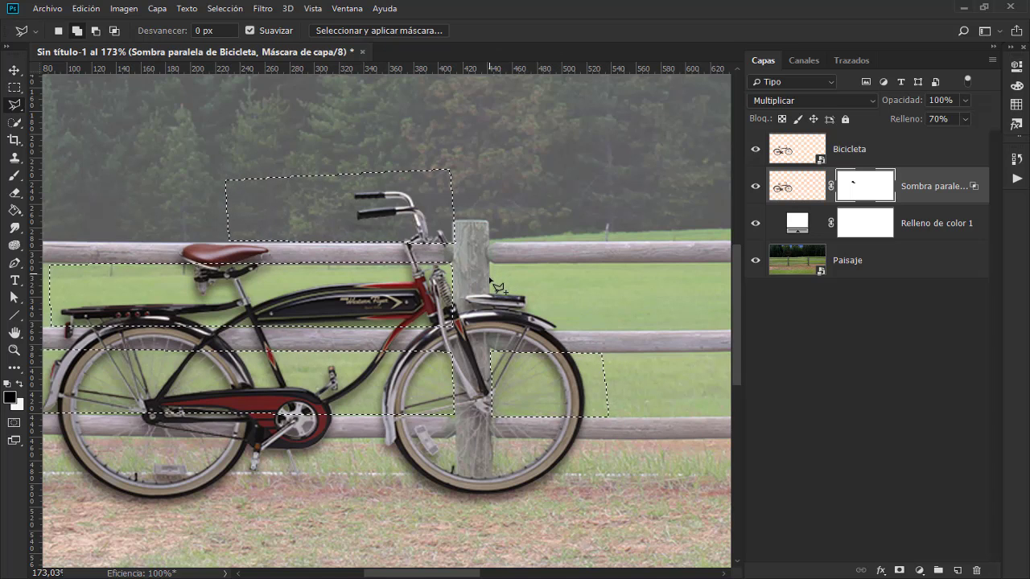
Step: Add the gap between the top and middle rails beyond the post, around the front rack, to the selection
{"action": "left_click", "coordinate": [490, 275]}
{"action": "left_click", "coordinate": [489, 329]}
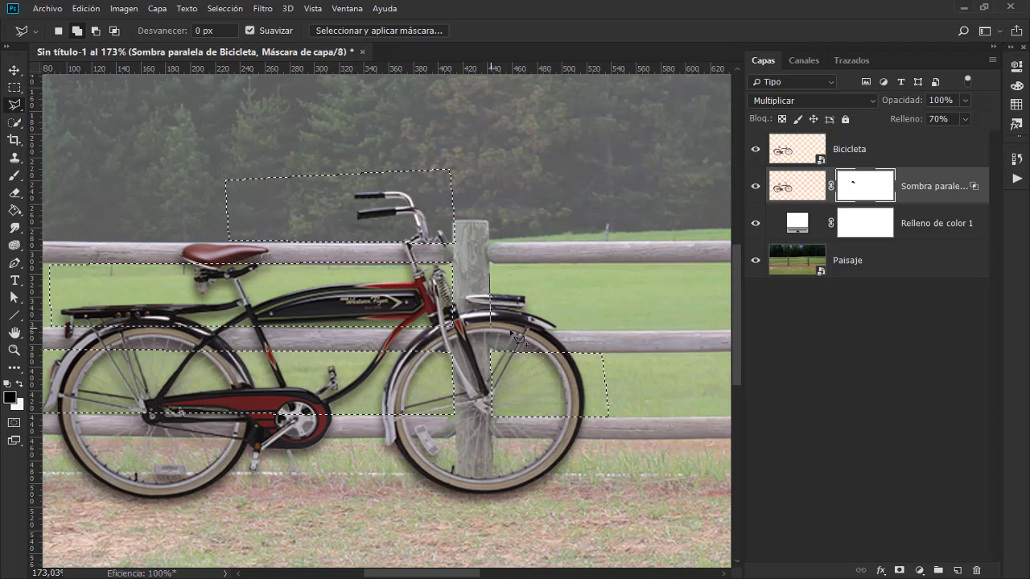
{"action": "left_click", "coordinate": [566, 329]}
{"action": "left_click", "coordinate": [562, 283]}
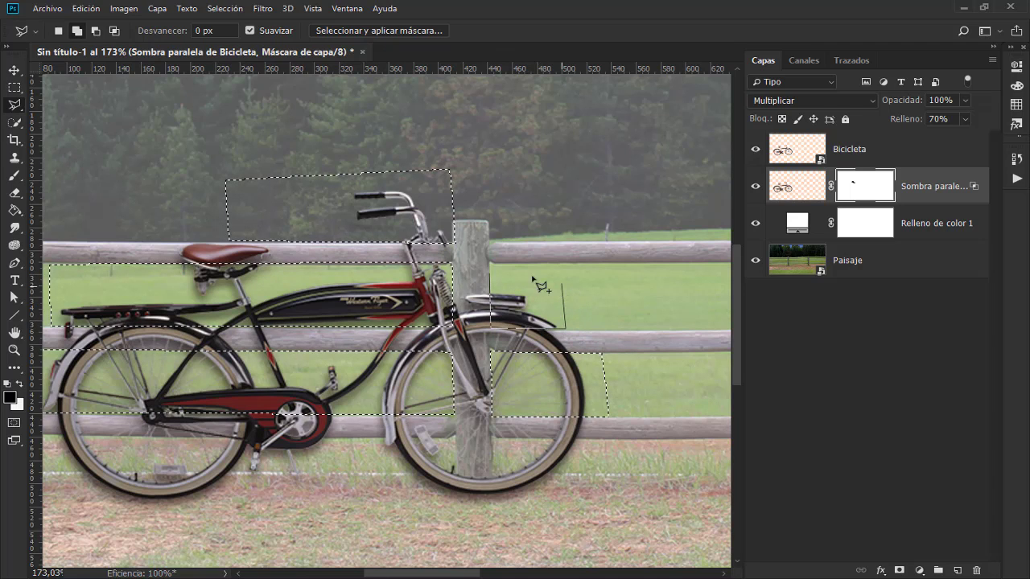
{"action": "left_click", "coordinate": [490, 277]}
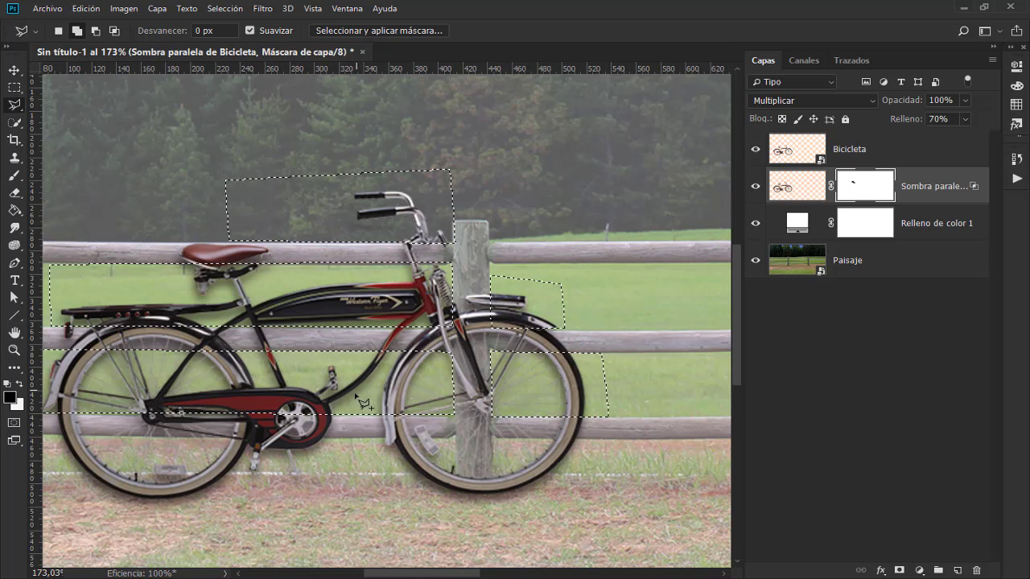
Step: Add the area below the bottom rail across the rear wheel, up to the pedal, to the selection
{"action": "left_click_drag", "start_coordinate": [206, 460], "coordinate": [328, 342]}
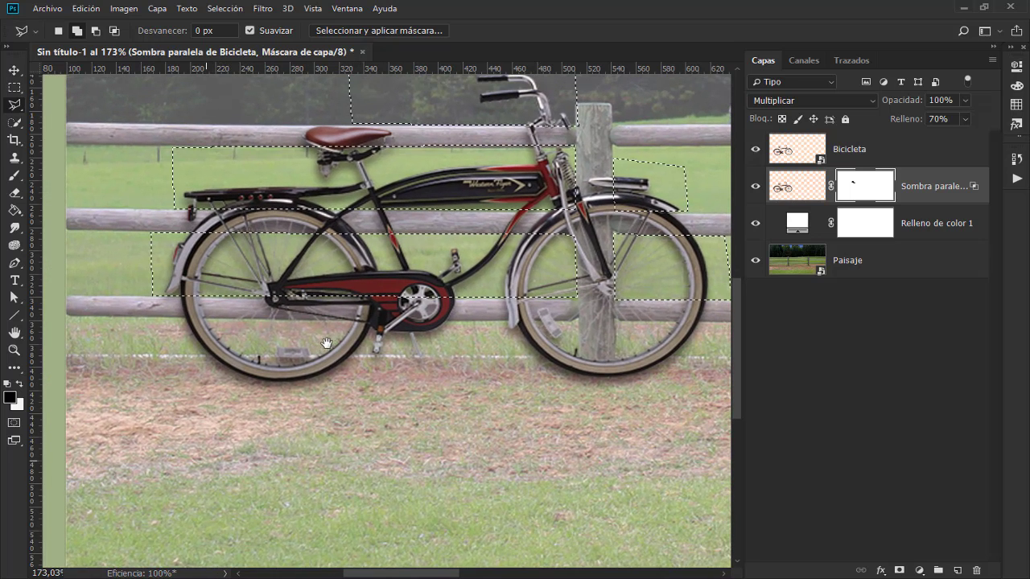
{"action": "left_click", "coordinate": [141, 318]}
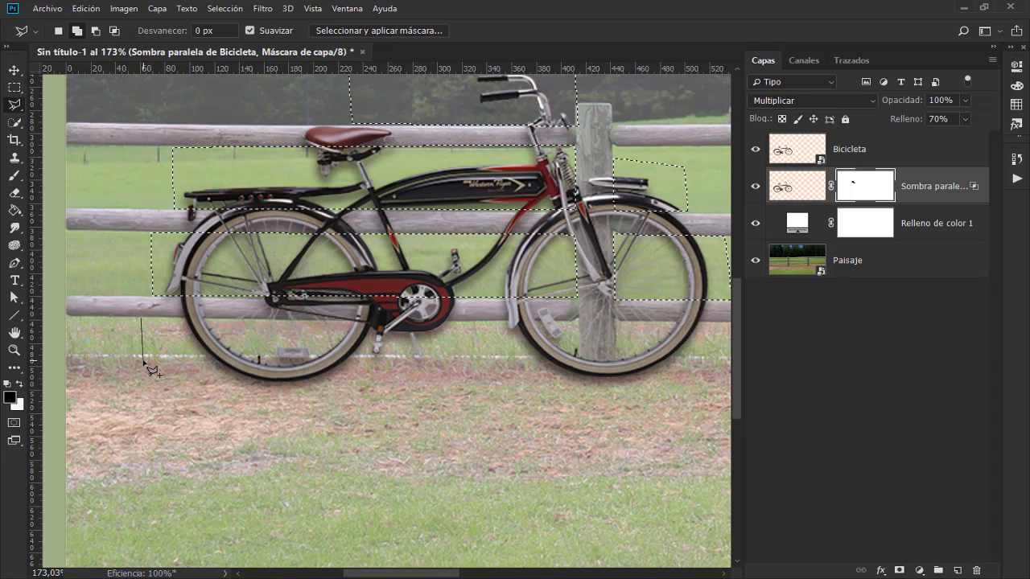
{"action": "left_click", "coordinate": [144, 360]}
{"action": "left_click", "coordinate": [143, 321]}
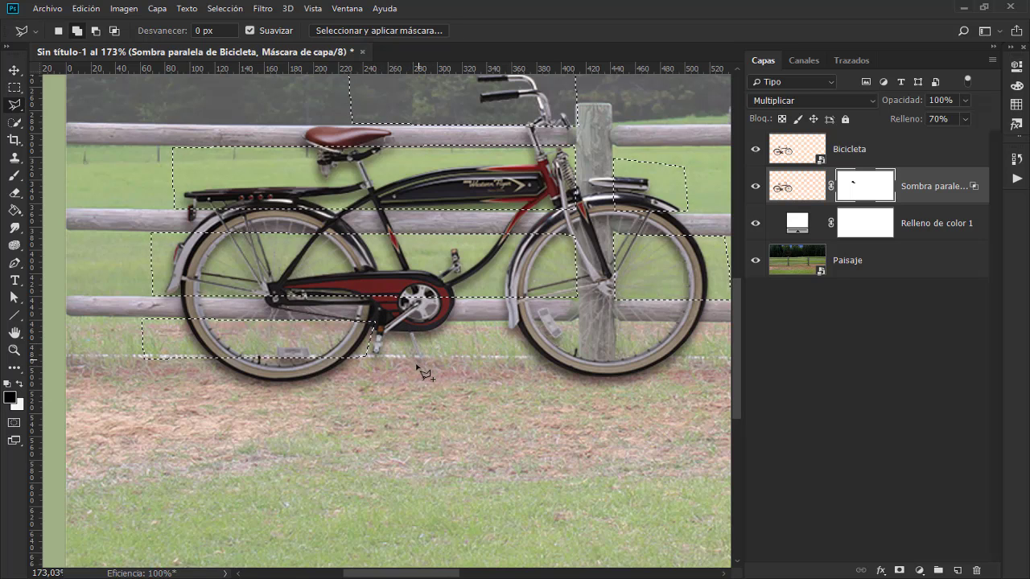
Step: Add the area below the bottom rail from the front wheel's rear edge up to the post to the selection
{"action": "left_click", "coordinate": [499, 322]}
{"action": "left_click", "coordinate": [502, 363]}
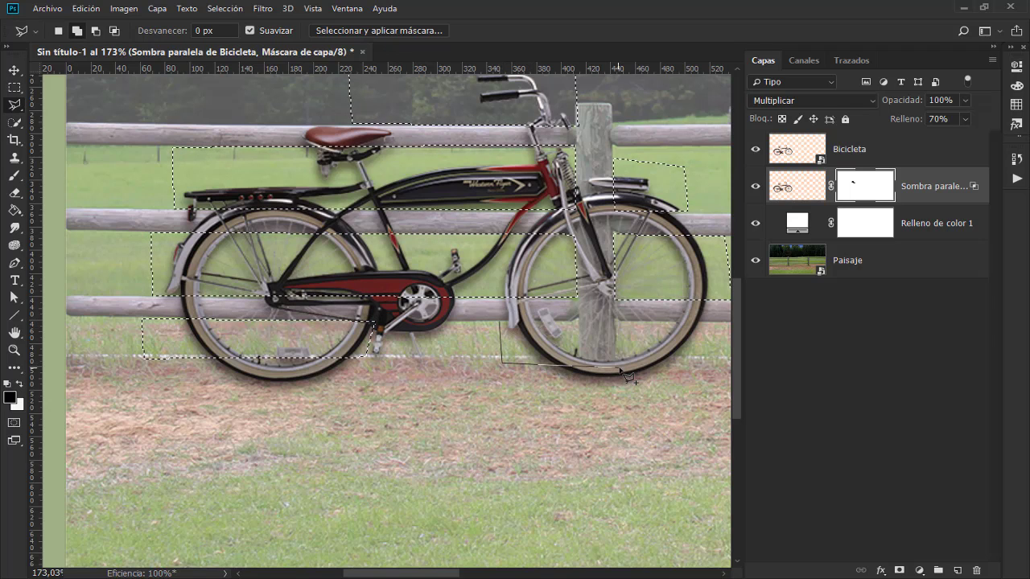
{"action": "left_click", "coordinate": [581, 358]}
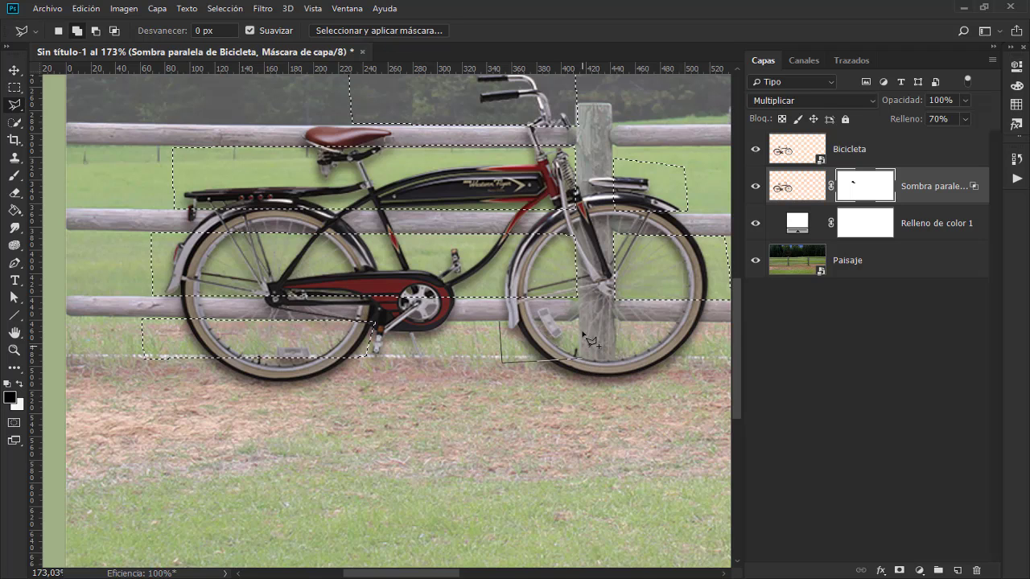
{"action": "left_click", "coordinate": [500, 323]}
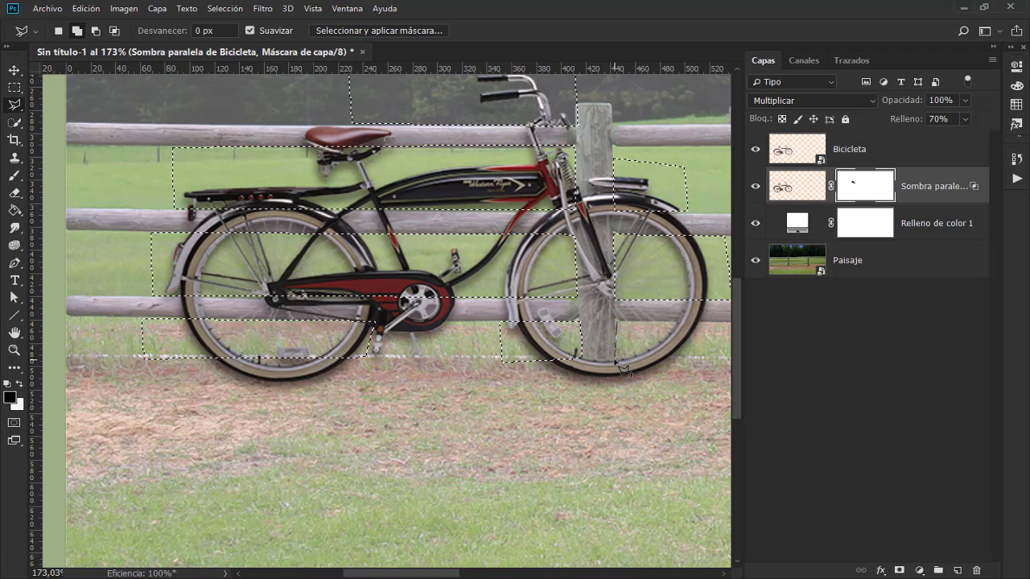
Step: Add the area below the bottom rail beyond the post and the strip beneath the crank to the selection
{"action": "left_click", "coordinate": [711, 362]}
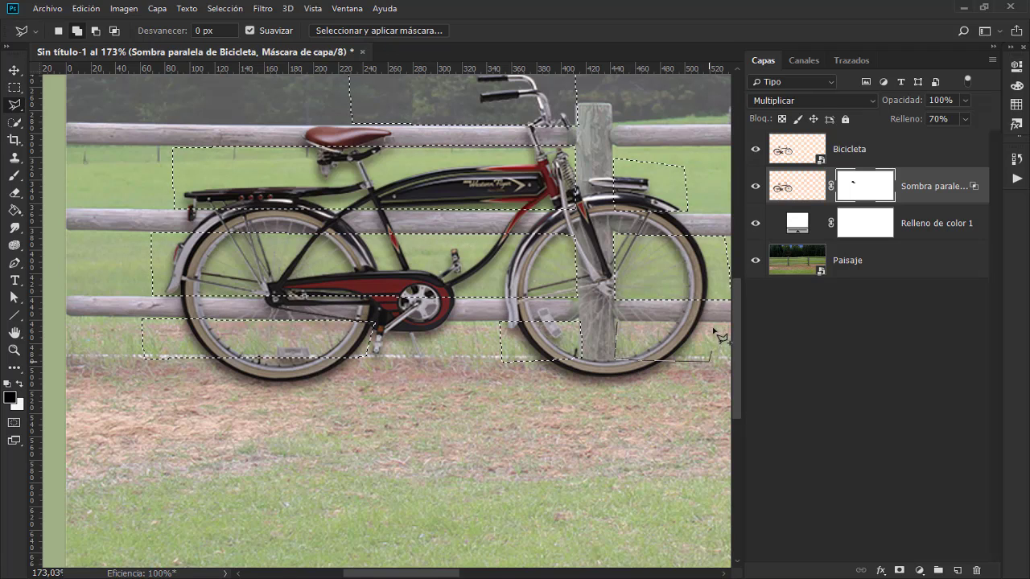
{"action": "left_click", "coordinate": [617, 323]}
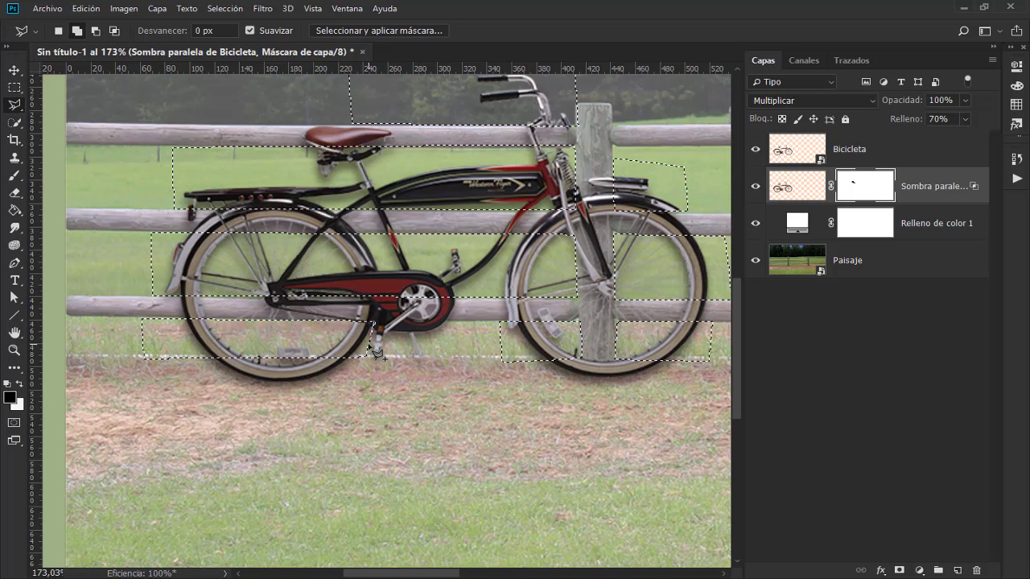
{"action": "left_click", "coordinate": [371, 346]}
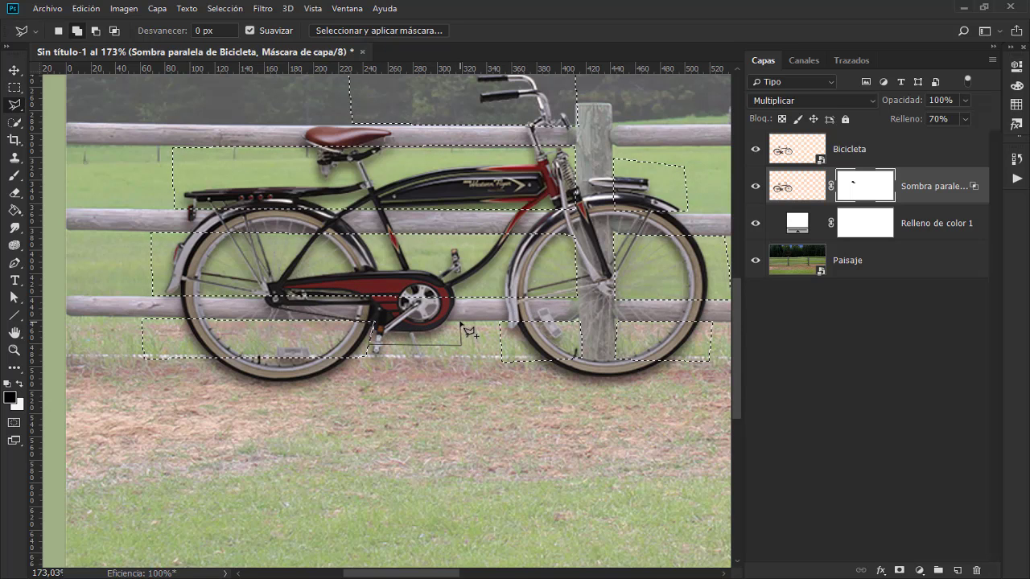
{"action": "left_click", "coordinate": [379, 329]}
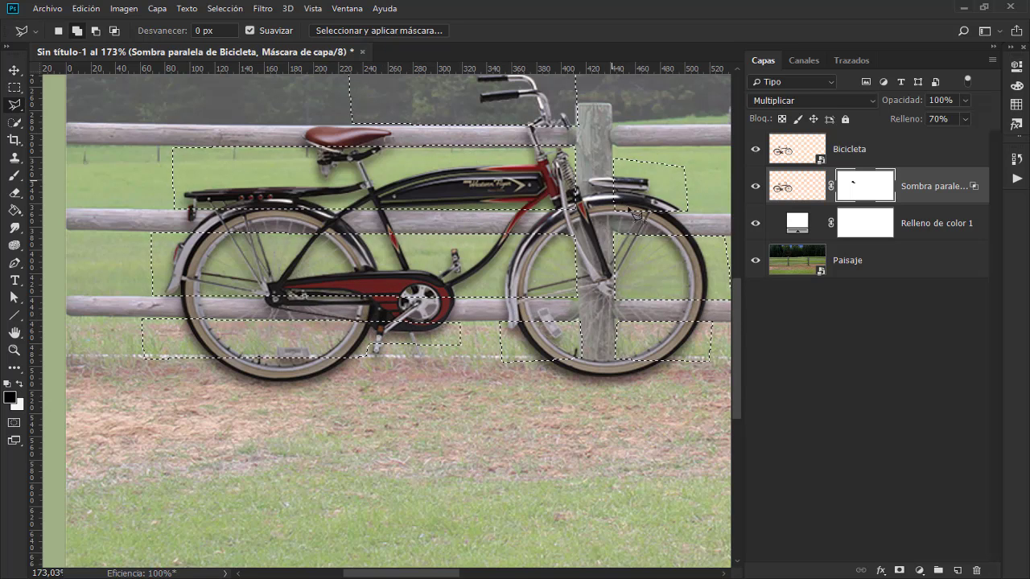
Step: Fill the selected gaps on the shadow layer's mask with black in Normal mode at 100% opacity and deselect
{"action": "left_click_drag", "start_coordinate": [602, 263], "coordinate": [533, 327]}
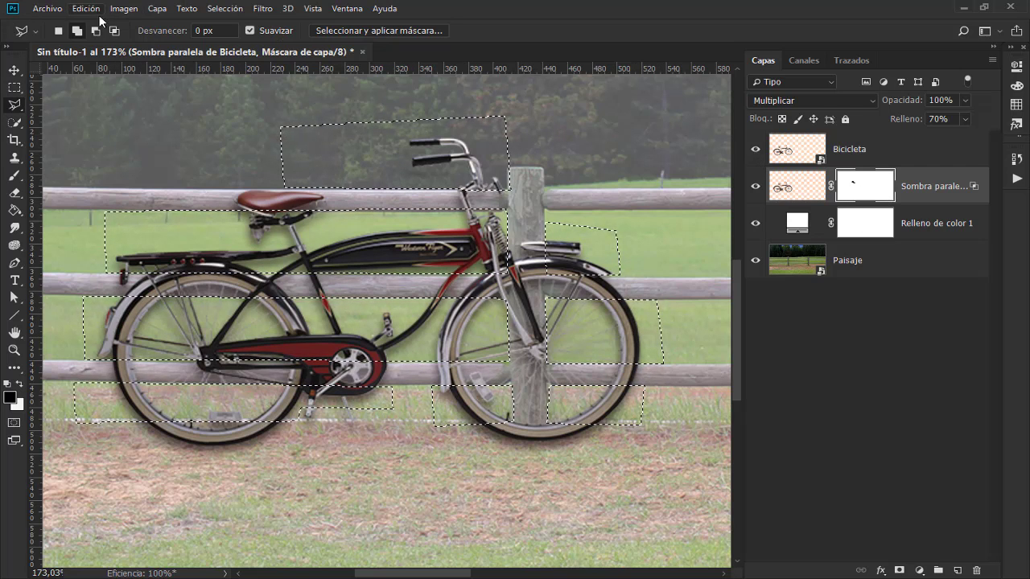
{"action": "left_click", "coordinate": [87, 8]}
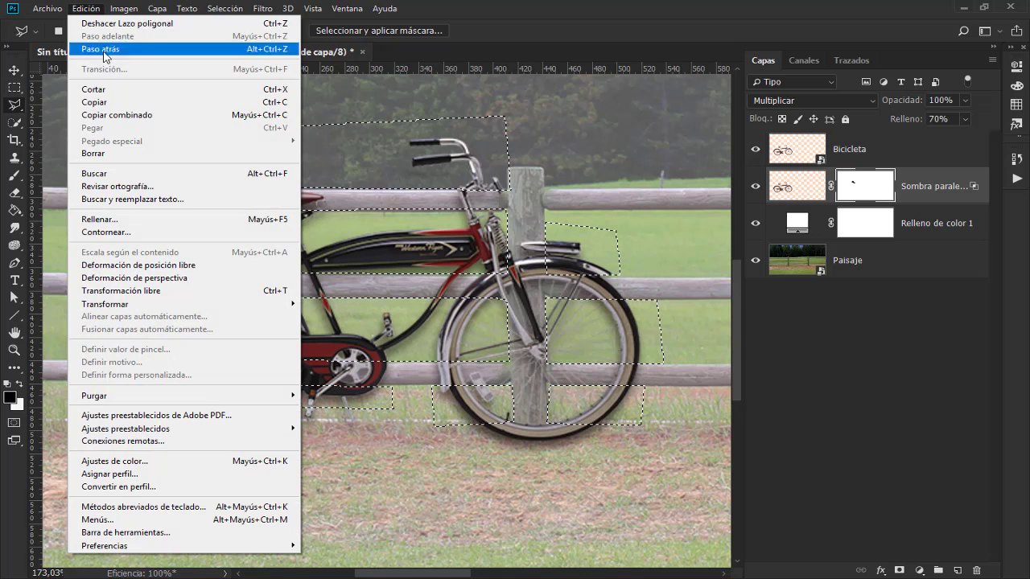
{"action": "left_click", "coordinate": [118, 220]}
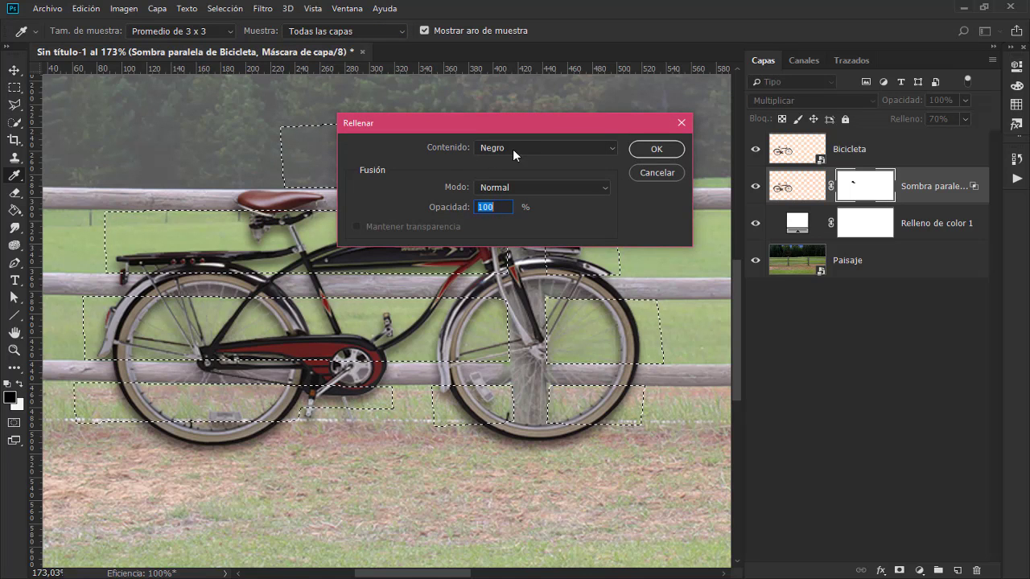
{"action": "left_click", "coordinate": [512, 149]}
{"action": "left_click", "coordinate": [523, 255]}
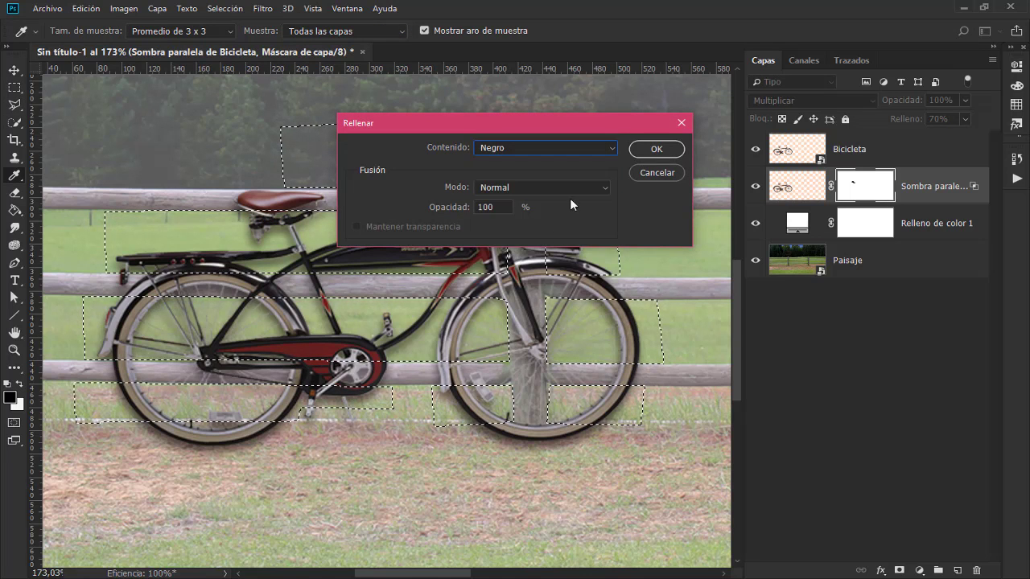
{"action": "left_click", "coordinate": [653, 153]}
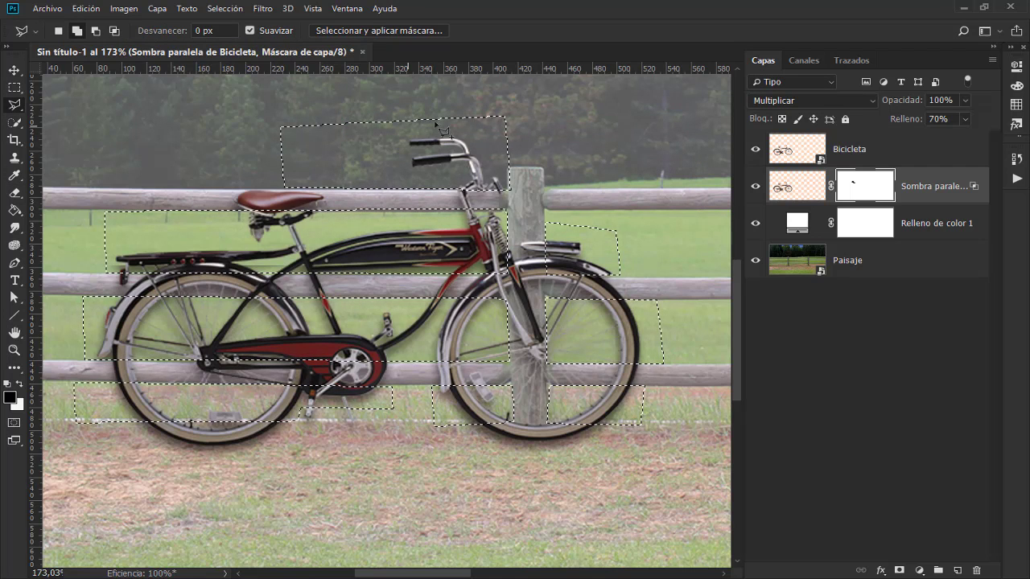
{"action": "key", "text": "ctrl+d"}
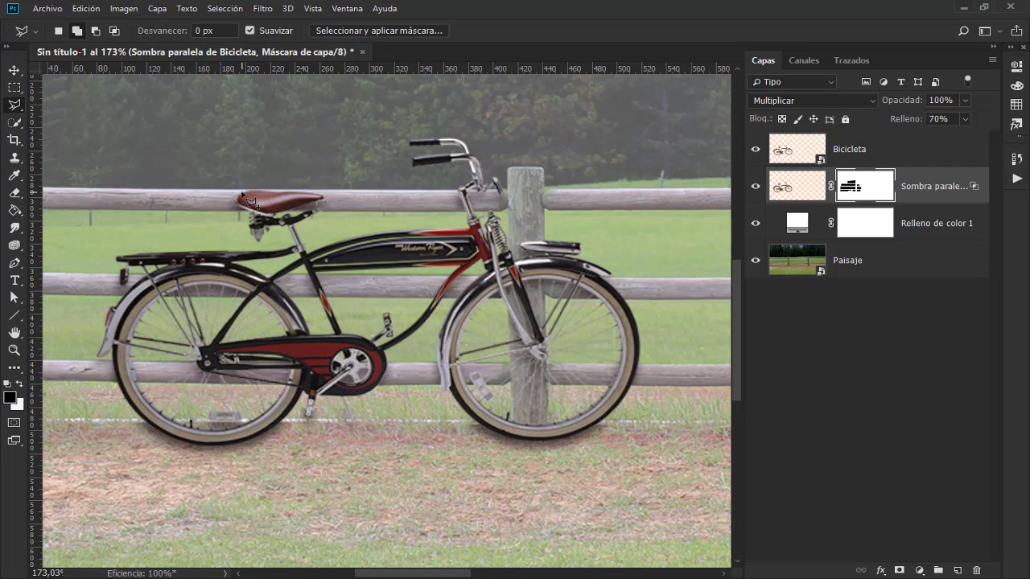
Step: Examine the shadow mask on its own, and the shadow and bicycle layers separately against Relleno de color 1 at 100% opacity
{"action": "left_click", "coordinate": [851, 188], "text": "alt"}
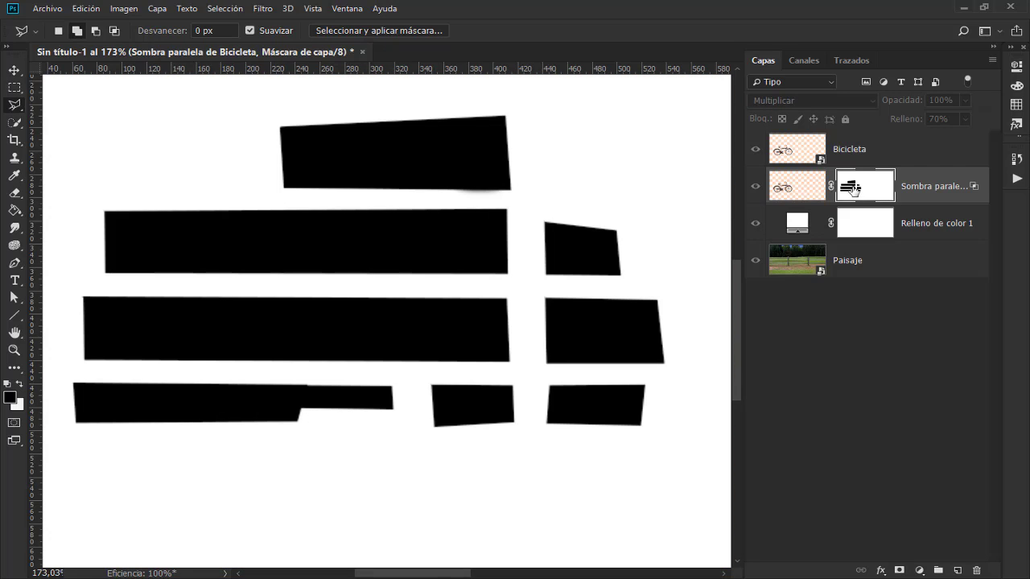
{"action": "left_click", "coordinate": [851, 188], "text": "alt"}
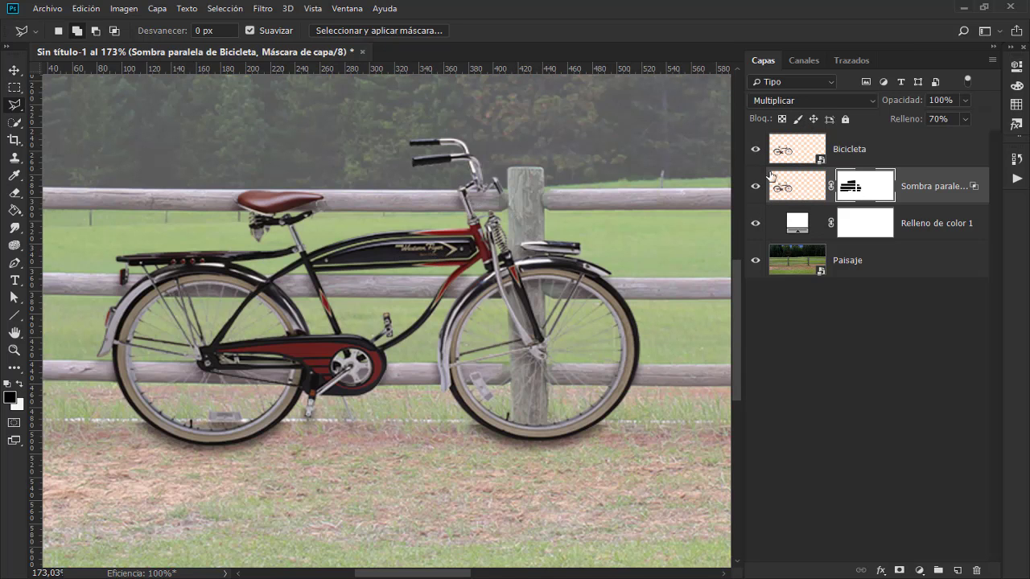
{"action": "left_click", "coordinate": [798, 222]}
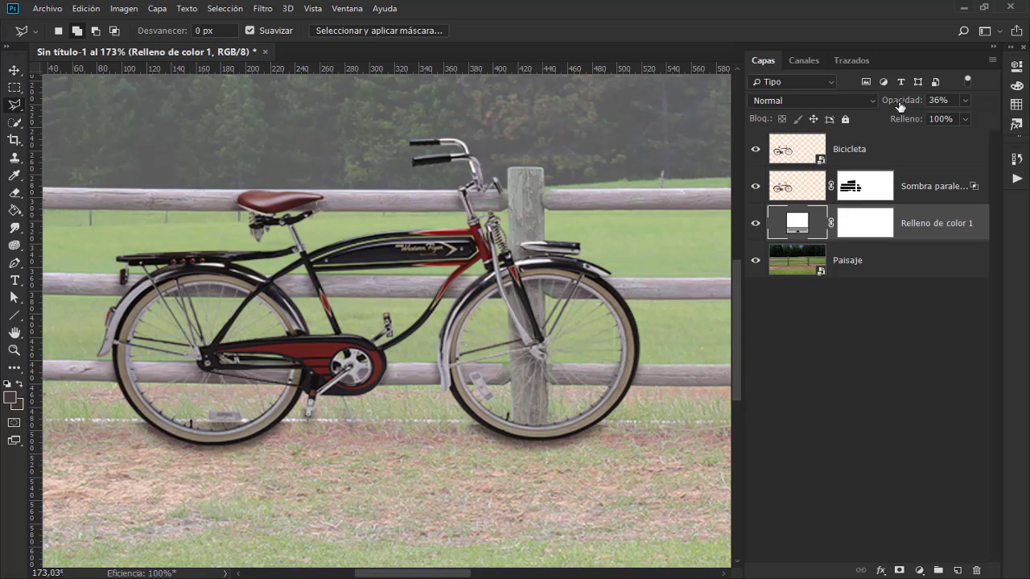
{"action": "left_click_drag", "start_coordinate": [899, 107], "coordinate": [982, 96]}
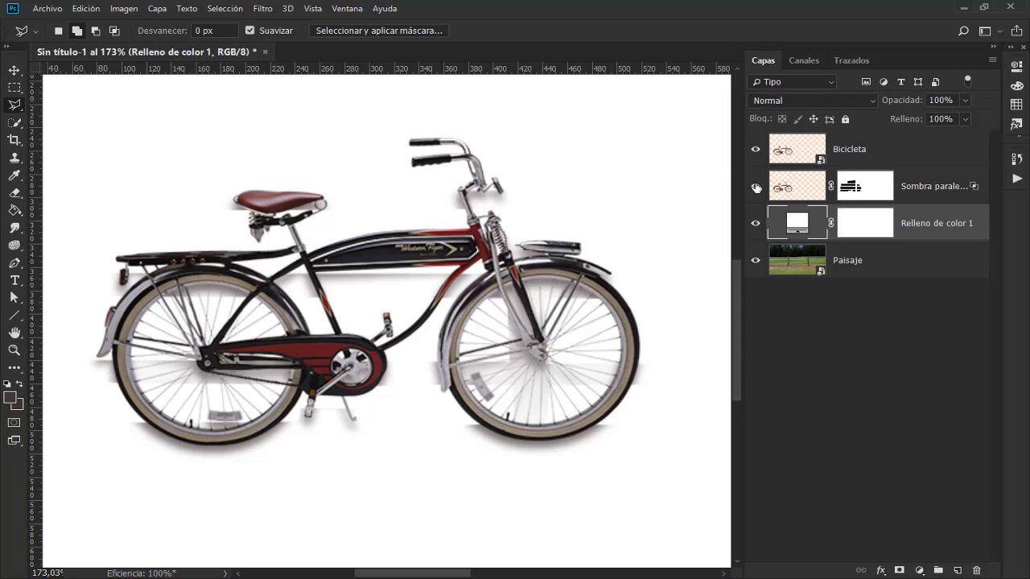
{"action": "left_click", "coordinate": [755, 150]}
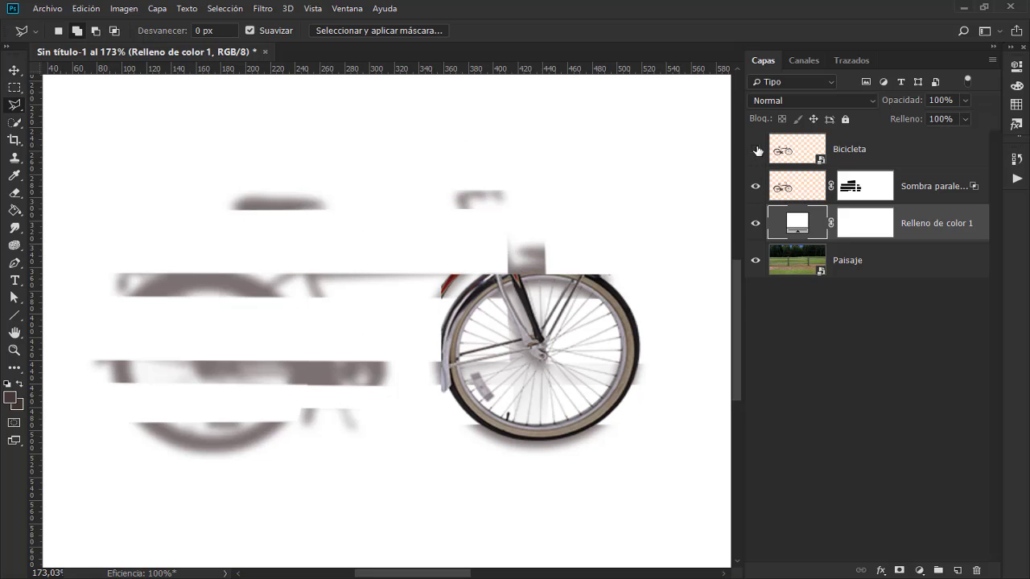
{"action": "left_click", "coordinate": [755, 150]}
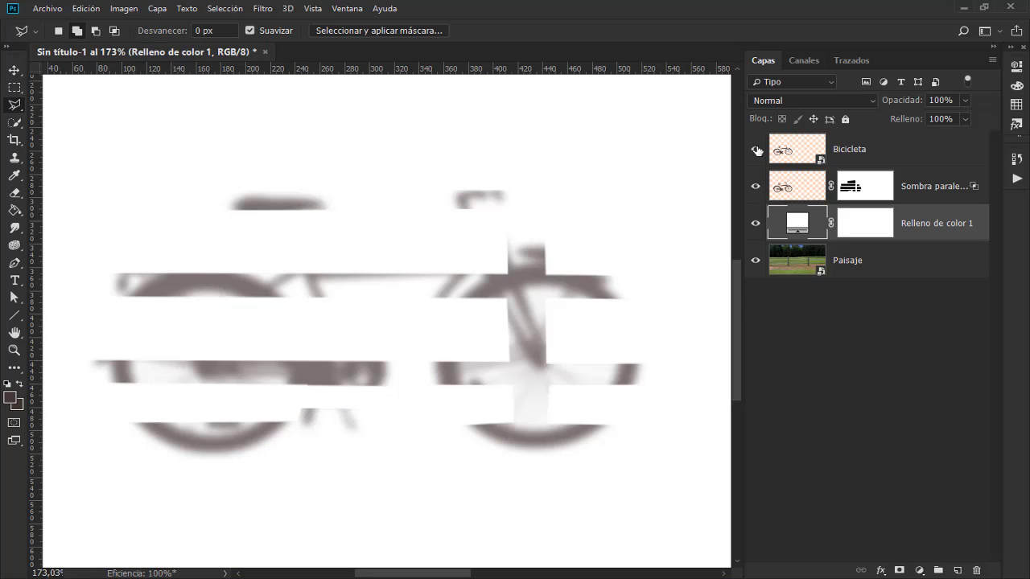
{"action": "left_click", "coordinate": [754, 188]}
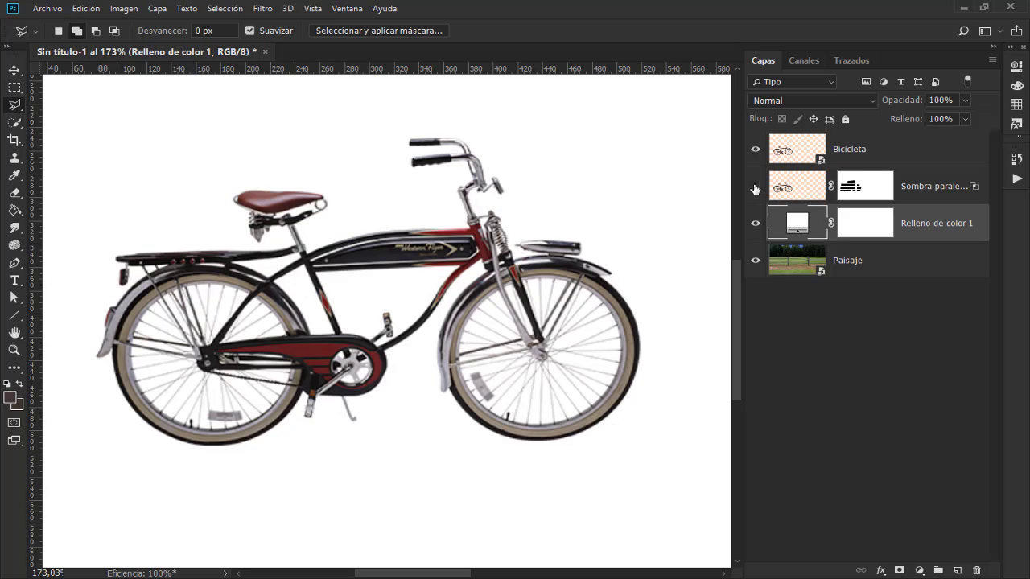
{"action": "left_click", "coordinate": [754, 187]}
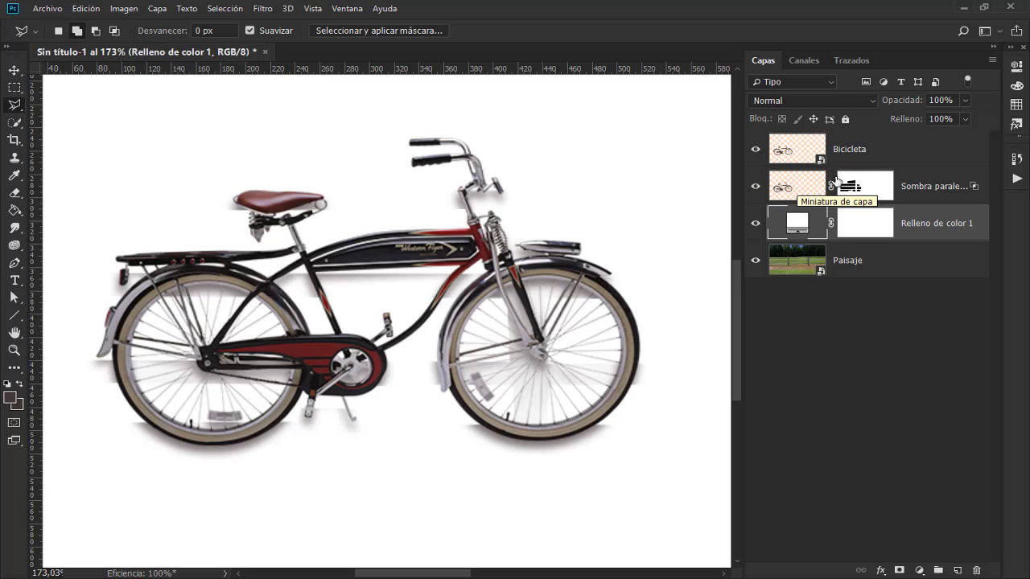
Step: Set the opacity of Relleno de color 1 to 26% and compare the scene with and without the bicycle's shadow
{"action": "left_click_drag", "start_coordinate": [905, 105], "coordinate": [850, 105]}
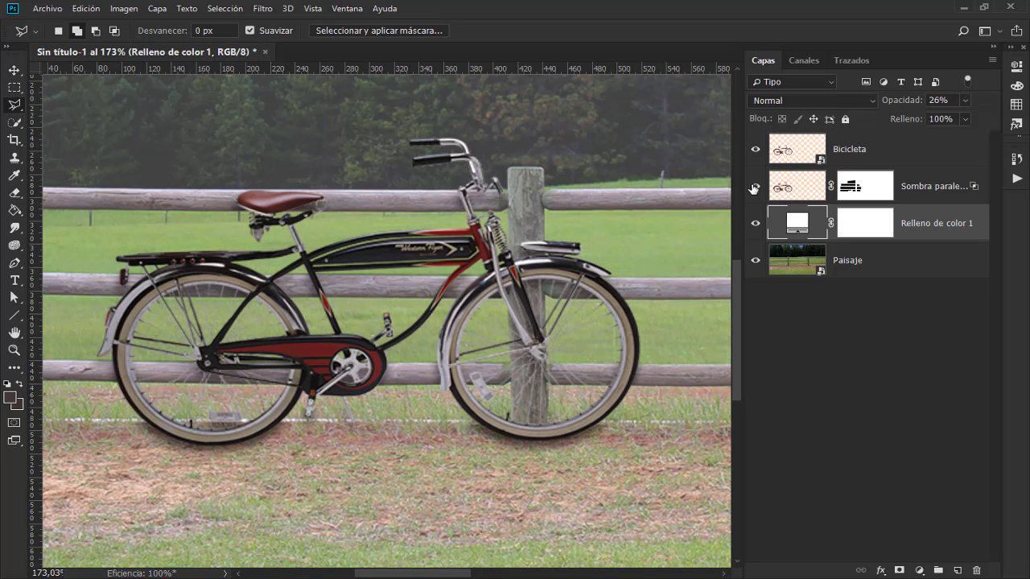
{"action": "left_click", "coordinate": [755, 189]}
{"action": "left_click", "coordinate": [755, 189]}
{"action": "left_click", "coordinate": [755, 189]}
Step: Ready the Brush tool at 36% opacity on the drop shadow layer's mask and inspect where both wheels meet the ground
{"action": "left_click", "coordinate": [13, 176]}
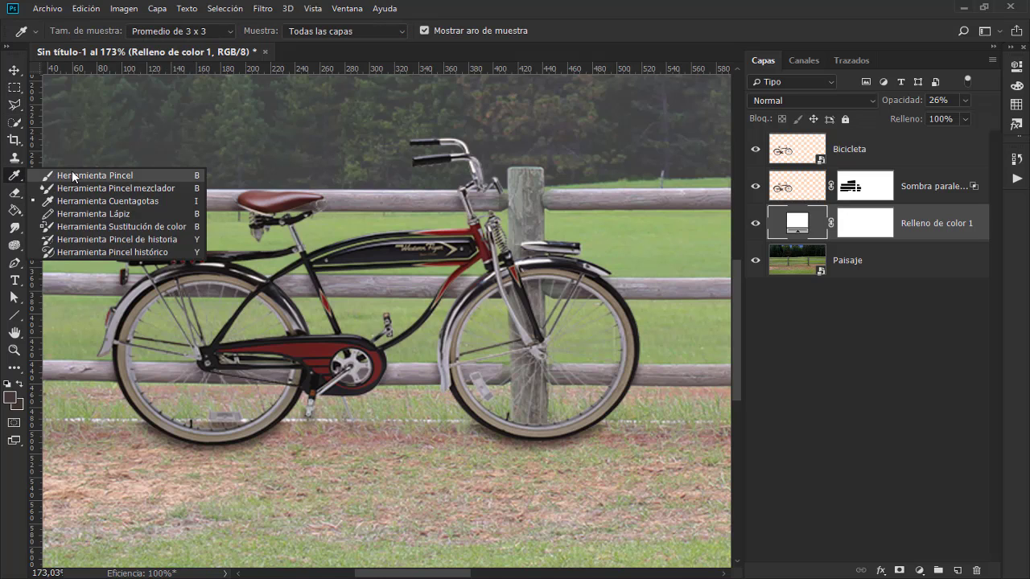
{"action": "left_click", "coordinate": [76, 177]}
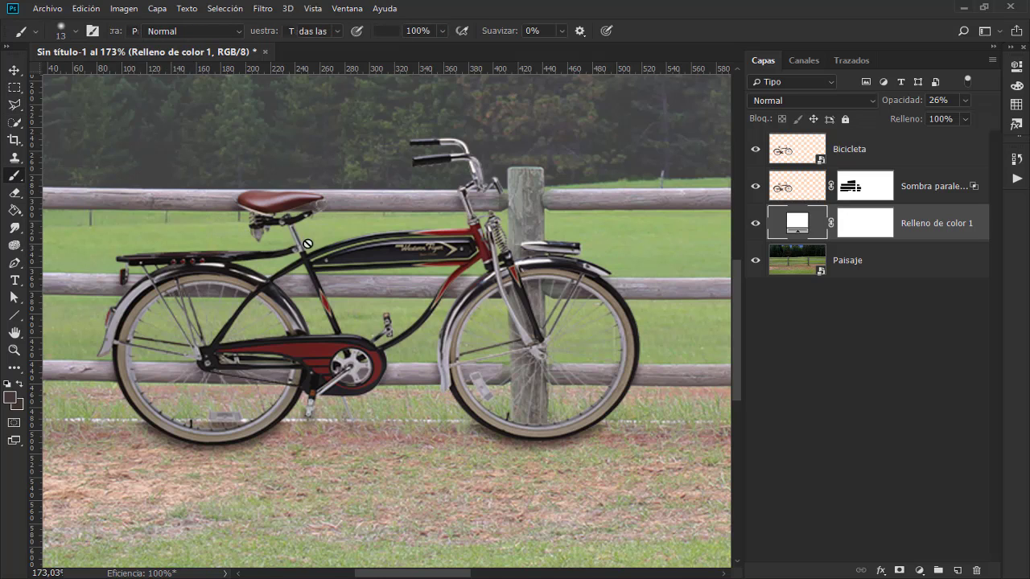
{"action": "left_click", "coordinate": [864, 196]}
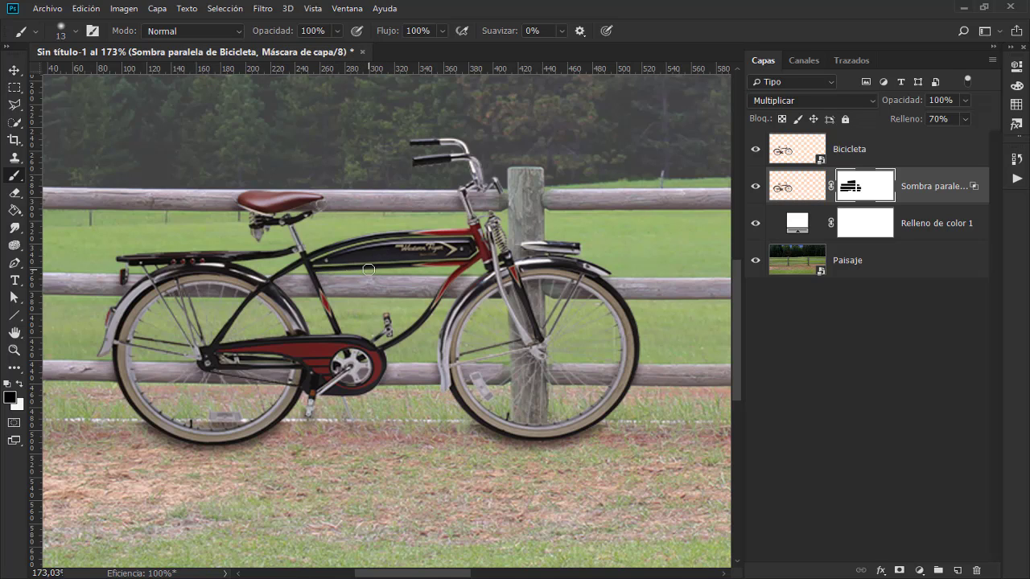
{"action": "scroll", "coordinate": [531, 325], "scroll_direction": "down", "scroll_amount": 4}
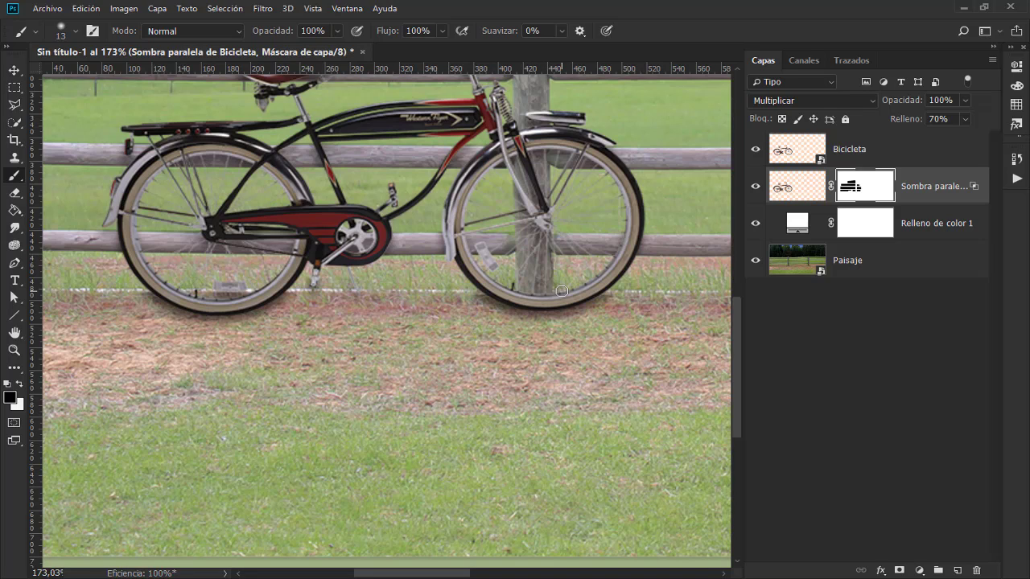
{"action": "key", "text": "ctrl+1"}
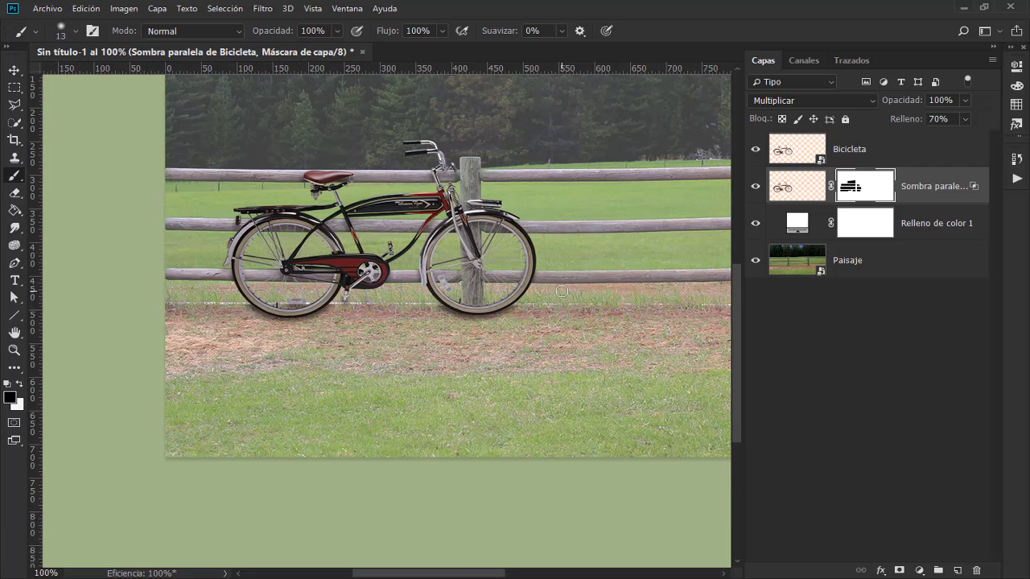
{"action": "key", "text": "ctrl+plus"}
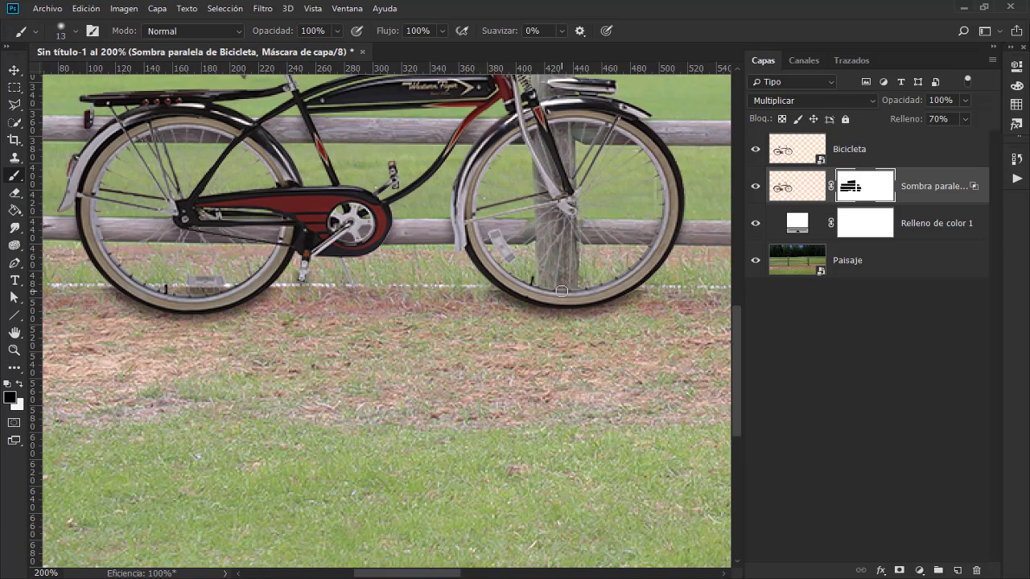
{"action": "left_click_drag", "start_coordinate": [193, 321], "coordinate": [314, 276]}
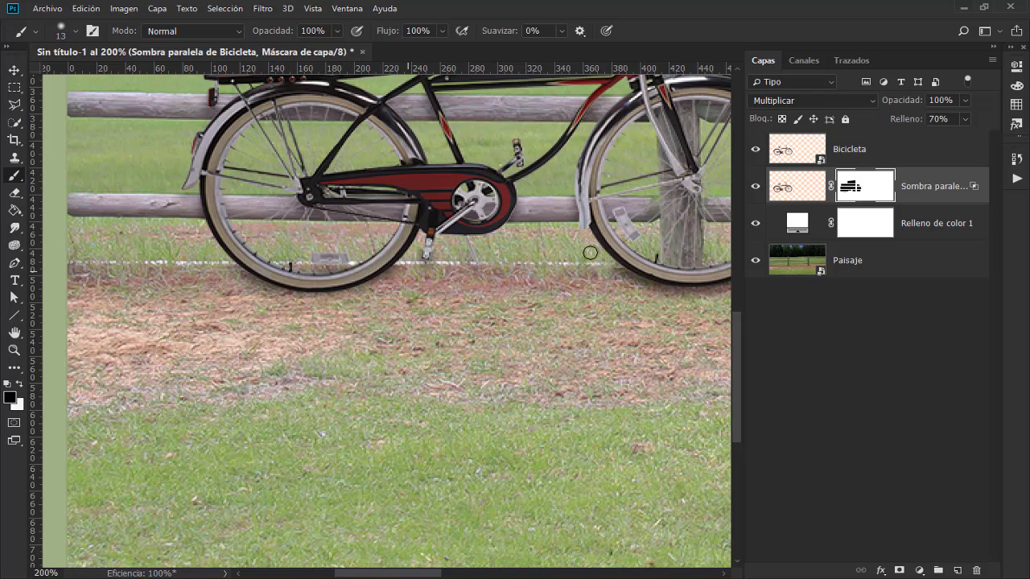
{"action": "scroll", "coordinate": [572, 260], "scroll_direction": "right", "scroll_amount": 5}
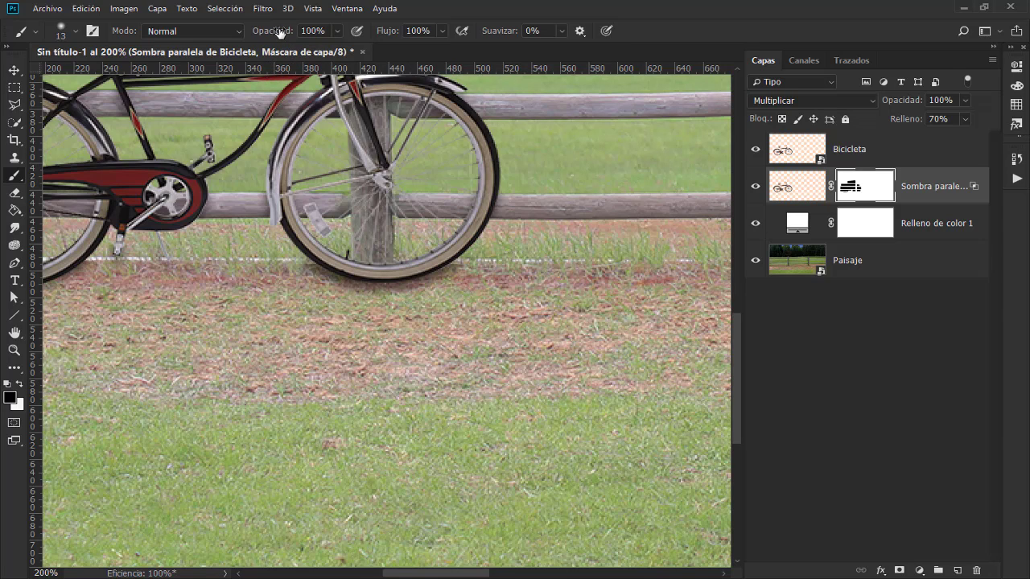
{"action": "left_click_drag", "start_coordinate": [280, 33], "coordinate": [233, 32]}
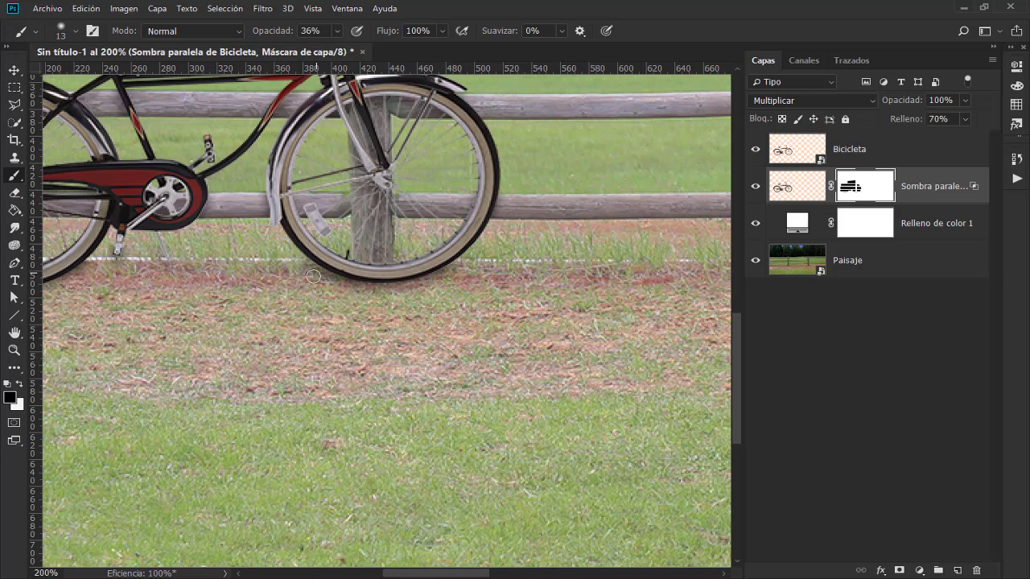
{"action": "left_click_drag", "start_coordinate": [506, 195], "coordinate": [496, 191]}
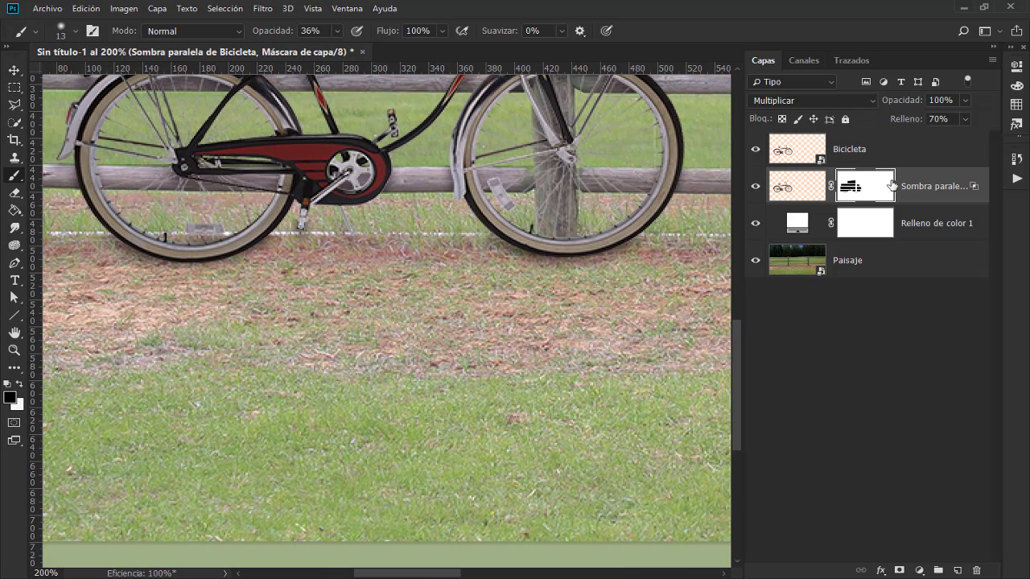
Step: Create a new layer above the drop shadow layer and name it Sombra
{"action": "left_click", "coordinate": [956, 571]}
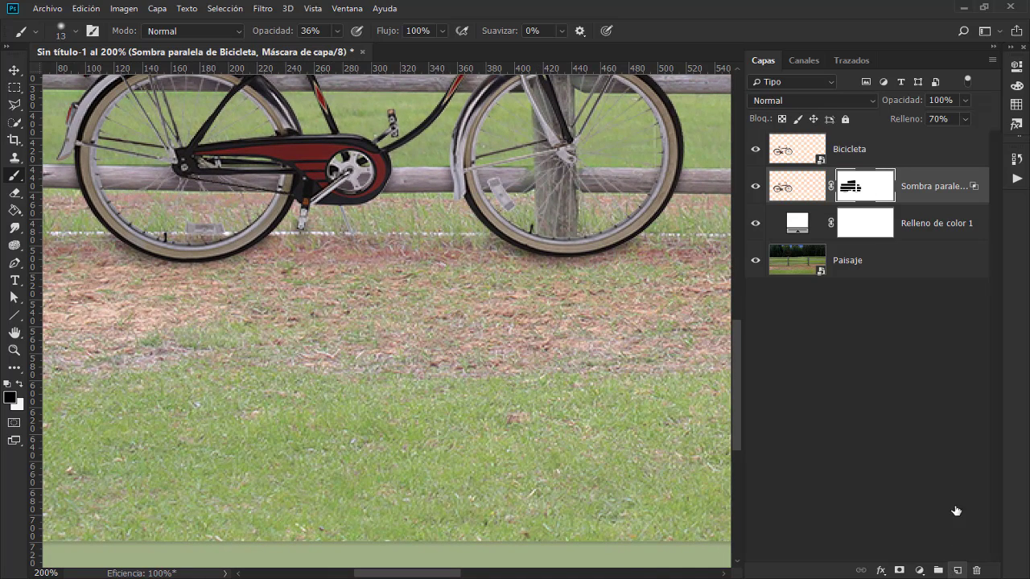
{"action": "double_click", "coordinate": [846, 191]}
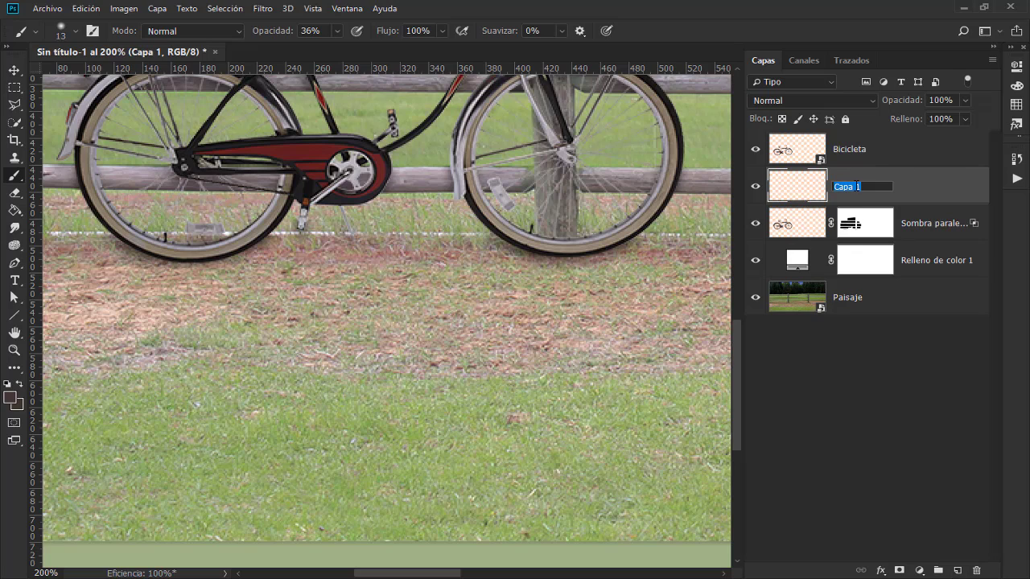
{"action": "type", "text": "Sombra"}
{"action": "key", "text": "Return"}
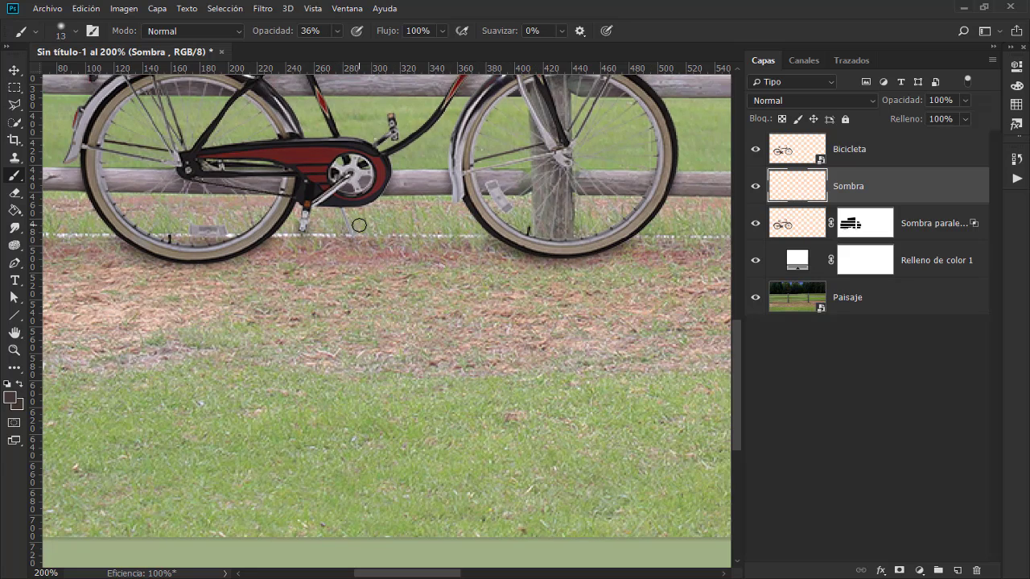
Step: Paint downward arrows below the rear fender, pedal and frame at 97% brush opacity to illustrate the shadow direction, and undo them
{"action": "key", "text": "ctrl+minus"}
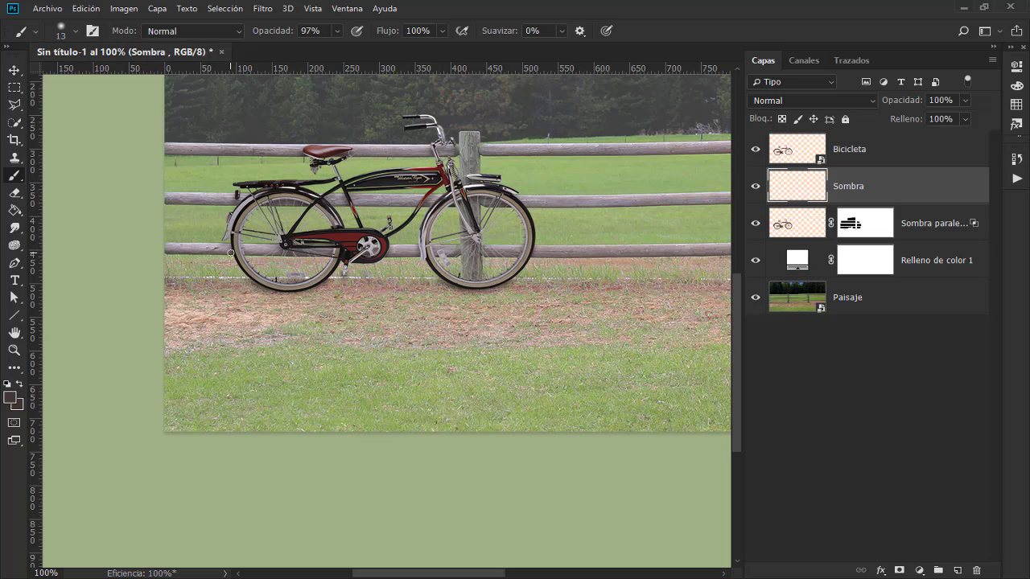
{"action": "left_click_drag", "start_coordinate": [230, 276], "coordinate": [244, 272]}
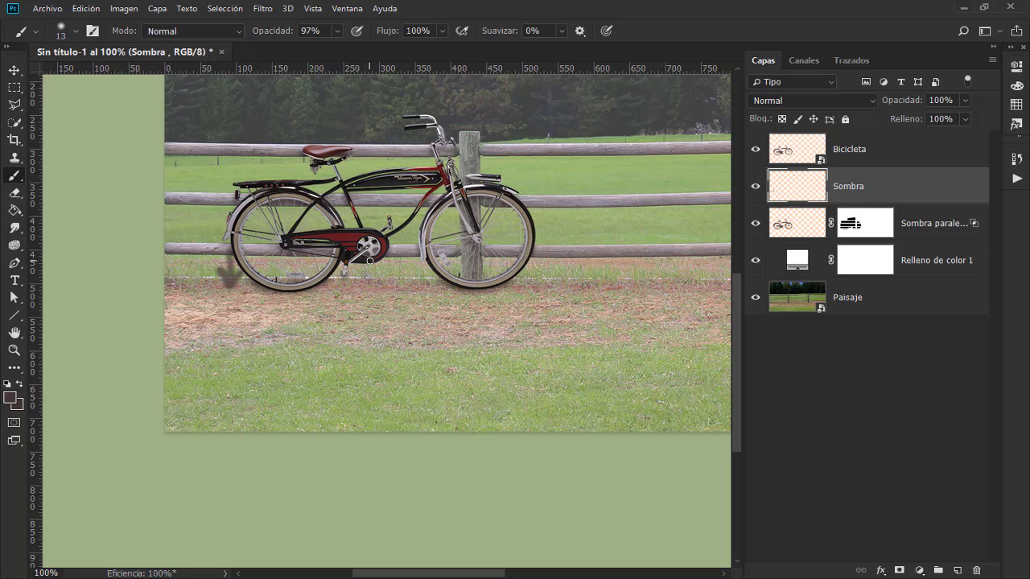
{"action": "mouse_move", "coordinate": [368, 275]}
{"action": "left_mouse_down"}
{"action": "mouse_move", "coordinate": [370, 286]}
{"action": "mouse_move", "coordinate": [382, 280]}
{"action": "left_mouse_up"}
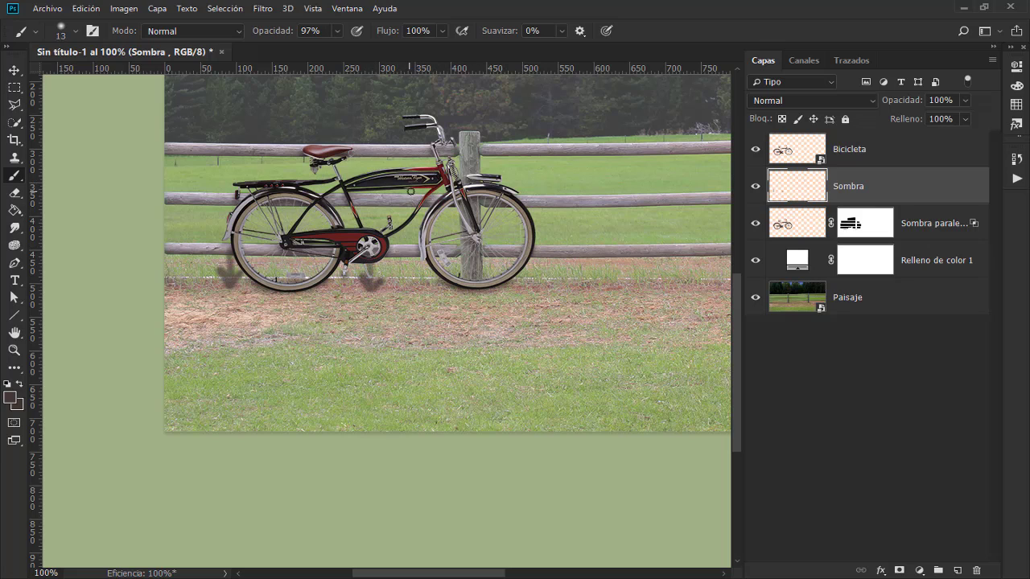
{"action": "mouse_move", "coordinate": [410, 201]}
{"action": "left_mouse_down"}
{"action": "mouse_move", "coordinate": [409, 273]}
{"action": "mouse_move", "coordinate": [399, 272]}
{"action": "mouse_move", "coordinate": [418, 262]}
{"action": "left_mouse_up"}
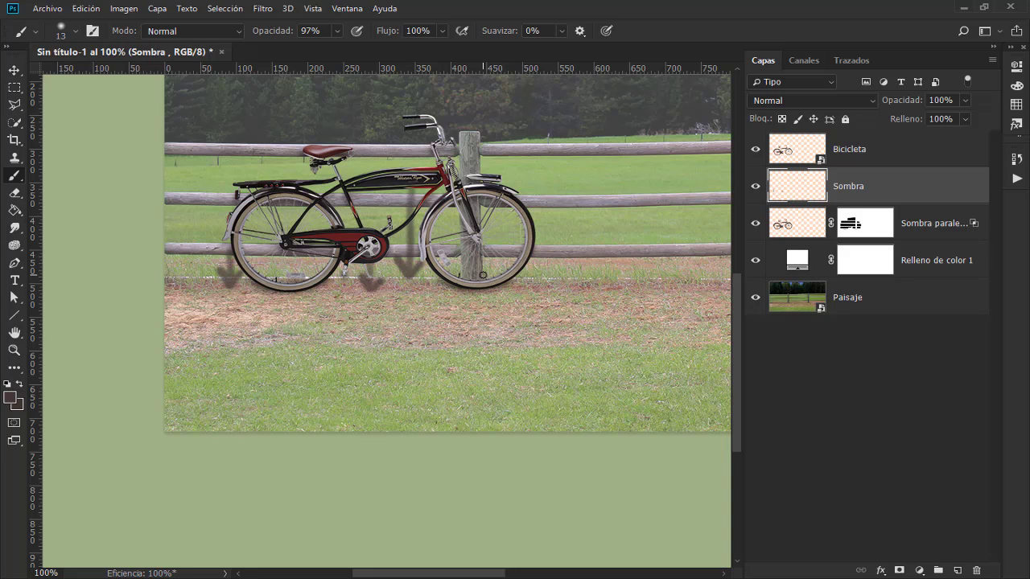
{"action": "key", "text": "ctrl+z"}
{"action": "key", "text": "ctrl+z"}
{"action": "key", "text": "ctrl+z"}
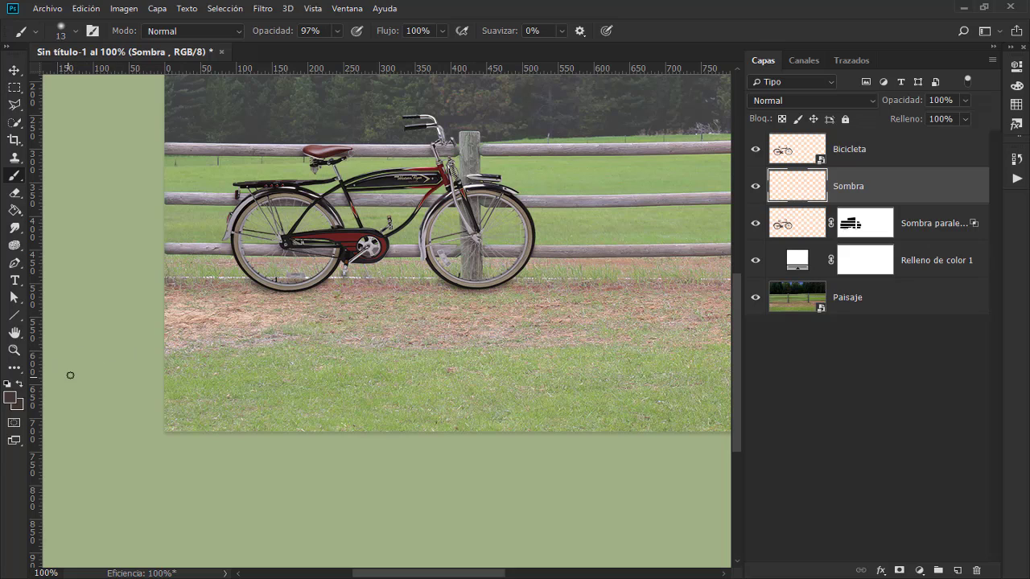
Step: With Relleno de color 1 hidden, sample a ground tone near the wheels and darken the foreground color to 40372b
{"action": "left_click", "coordinate": [10, 397]}
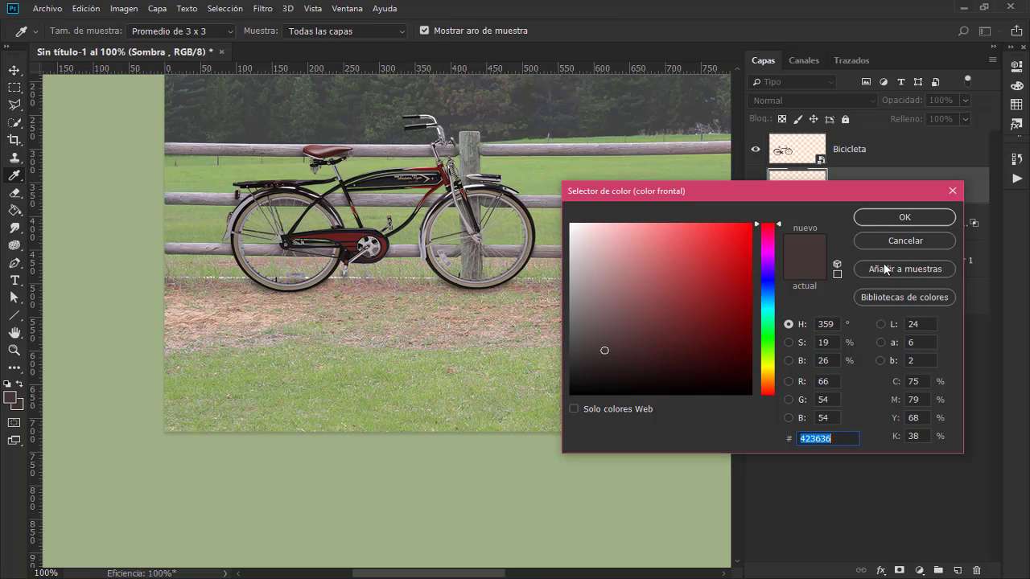
{"action": "left_click", "coordinate": [906, 239]}
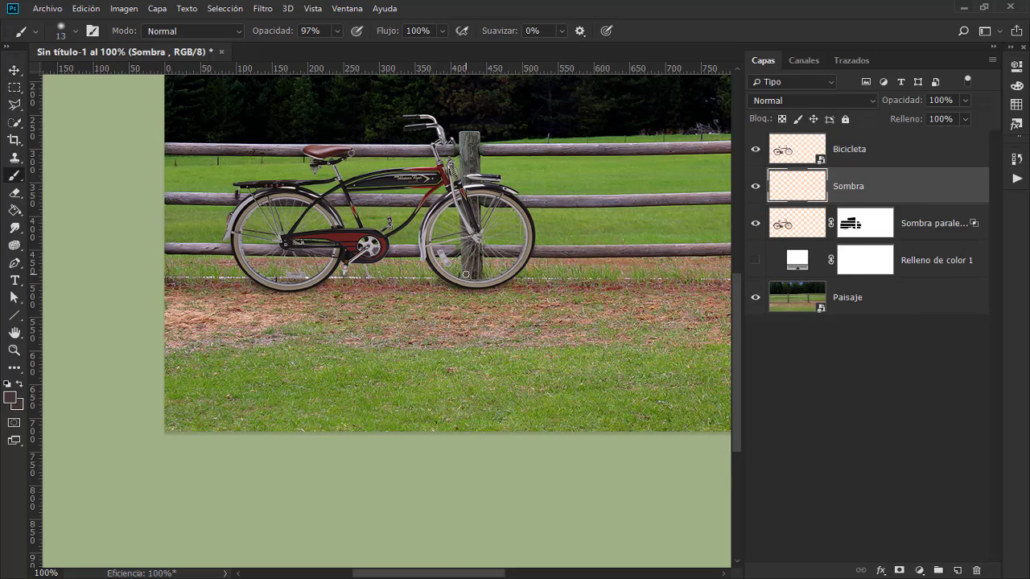
{"action": "key", "text": "ctrl+plus"}
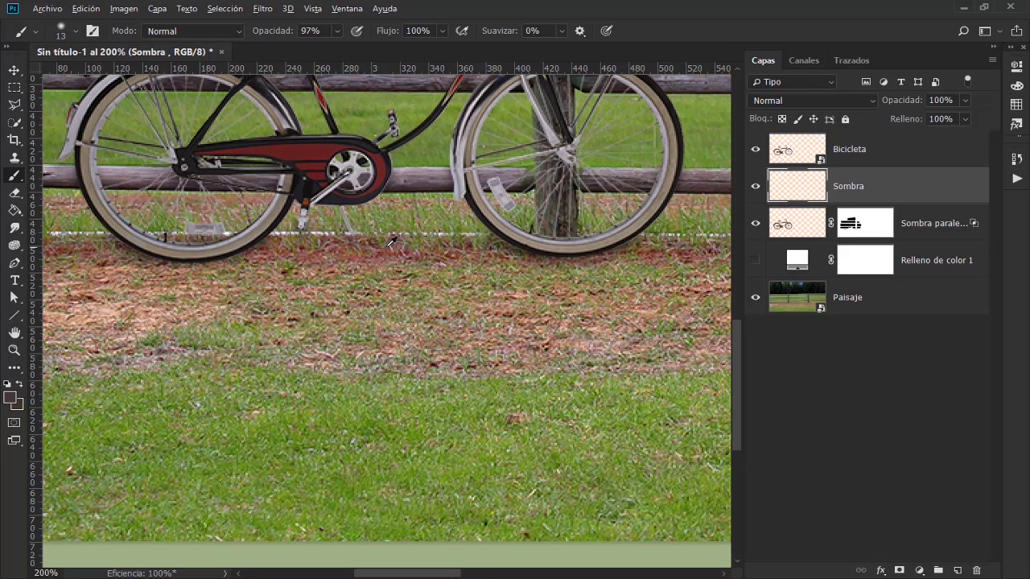
{"action": "left_click", "coordinate": [271, 251], "text": "alt"}
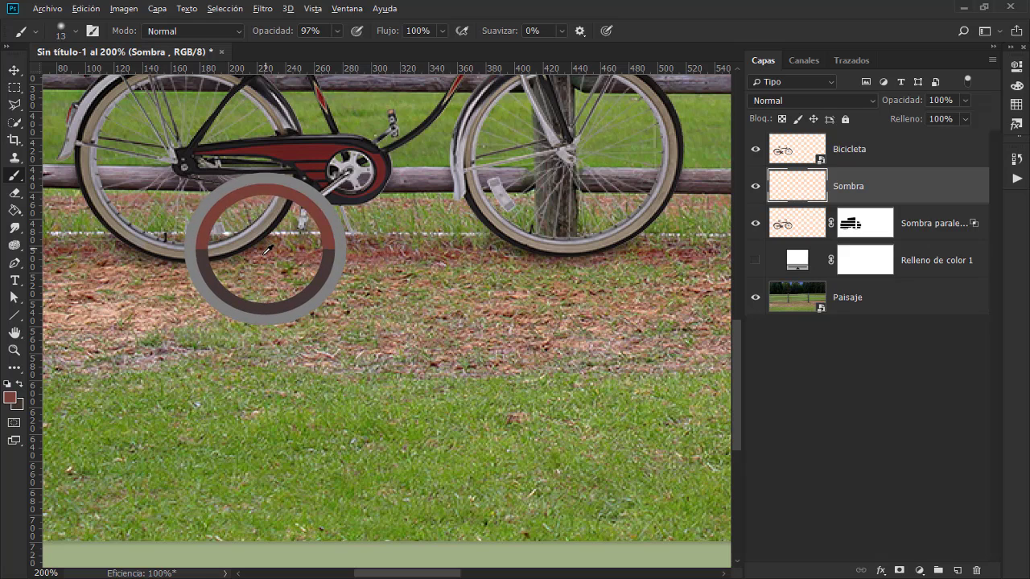
{"action": "left_click_drag", "start_coordinate": [271, 251], "coordinate": [514, 250]}
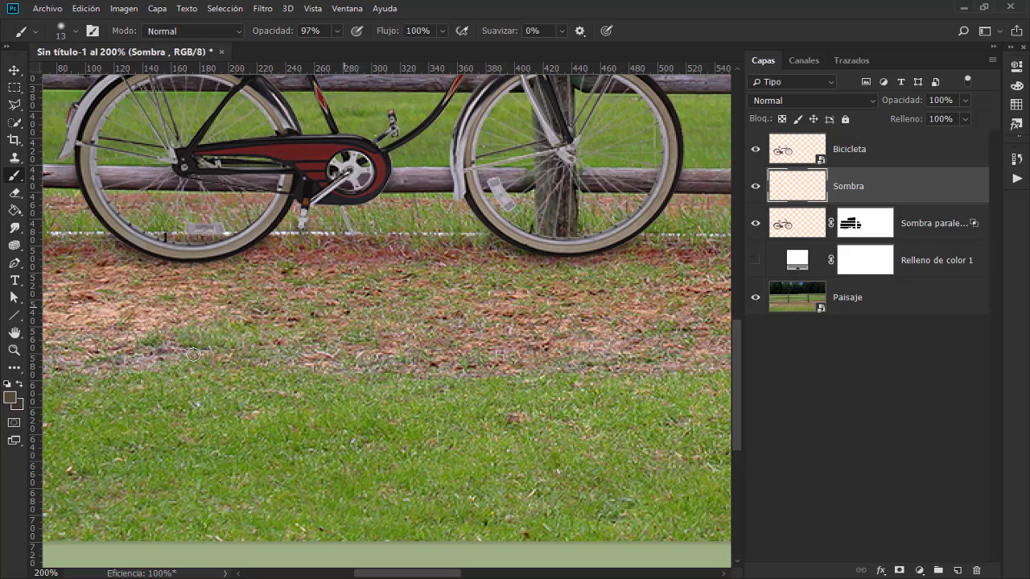
{"action": "left_click", "coordinate": [12, 400]}
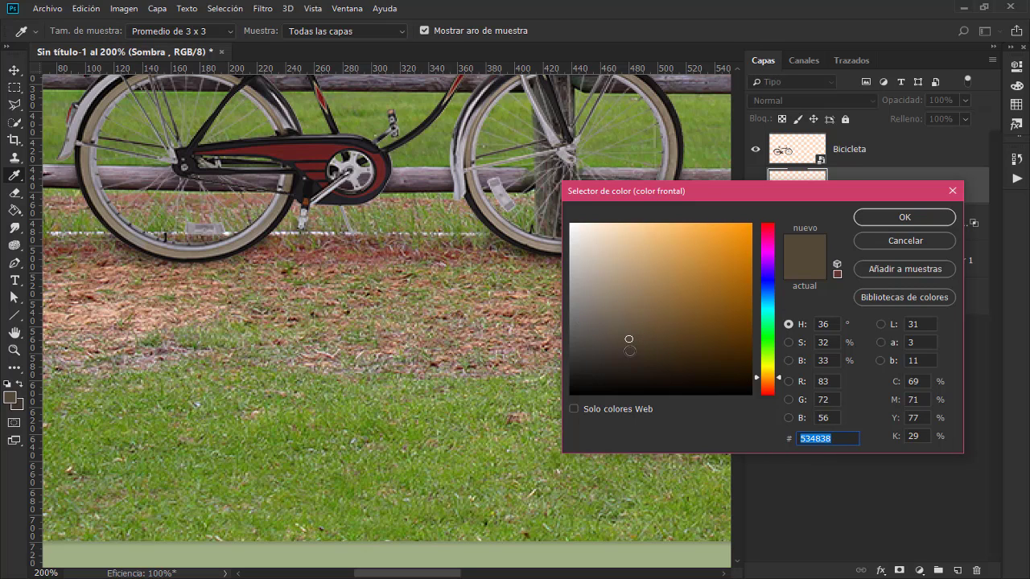
{"action": "left_click", "coordinate": [630, 352]}
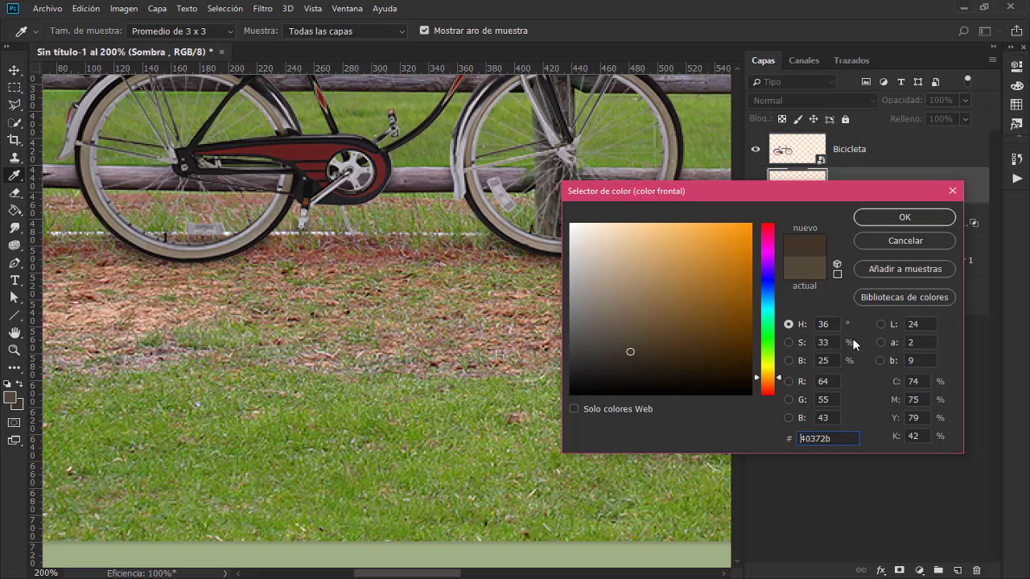
{"action": "left_click", "coordinate": [891, 218]}
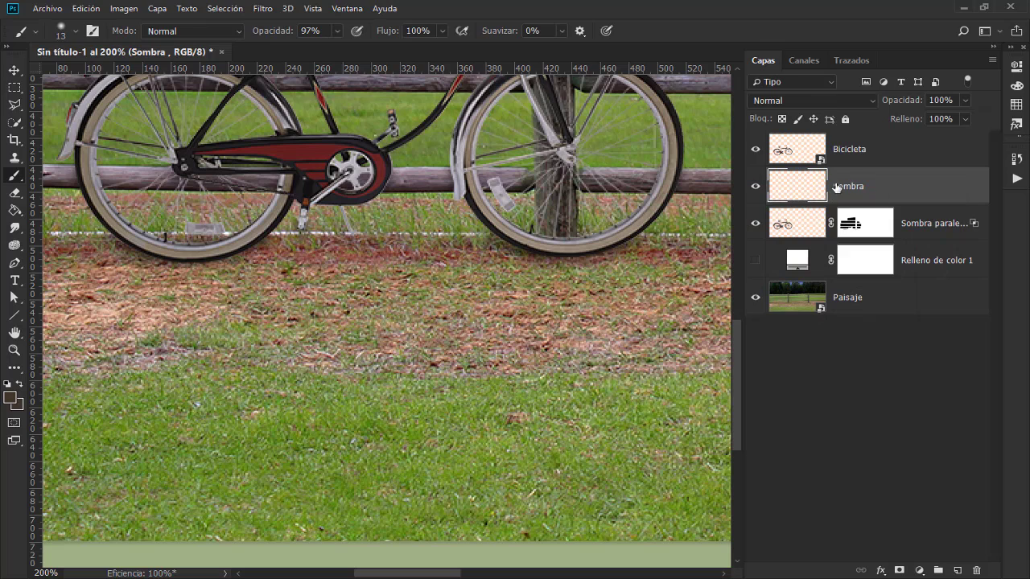
Step: Set the Sombra layer's blend mode to Multiplicar and show Relleno de color 1 again at 41% opacity
{"action": "left_click", "coordinate": [790, 99]}
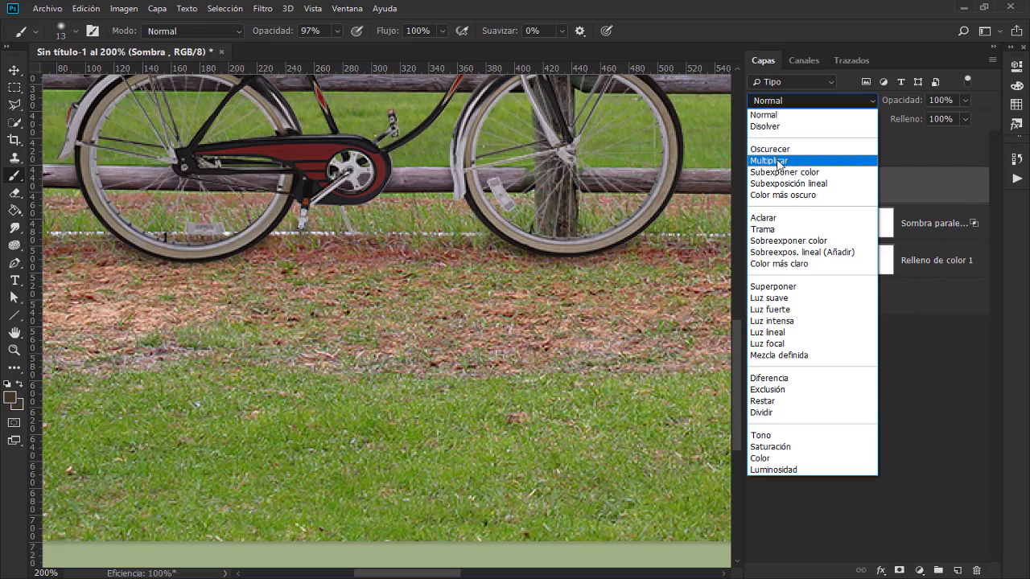
{"action": "left_click", "coordinate": [780, 160]}
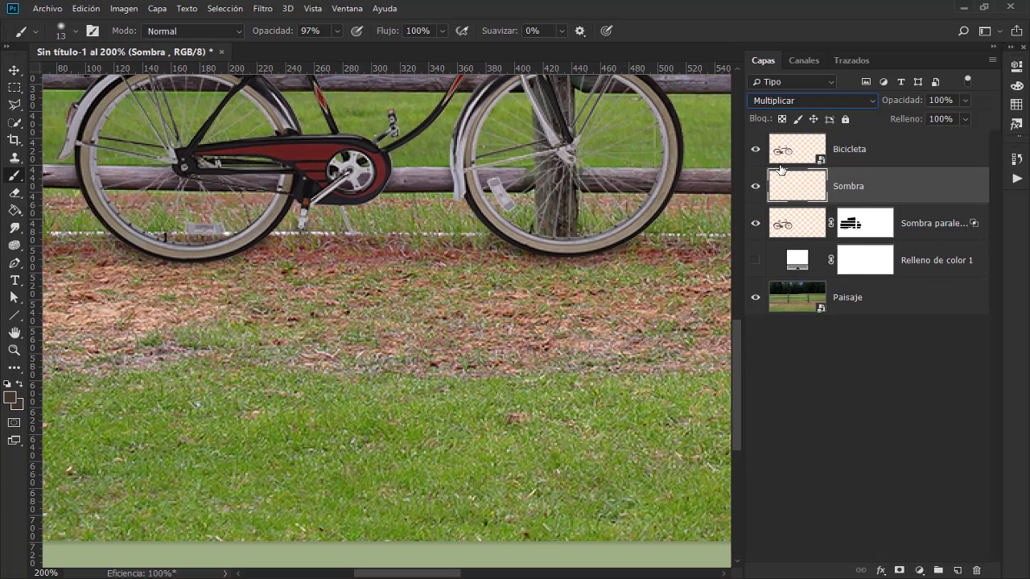
{"action": "left_click", "coordinate": [754, 261]}
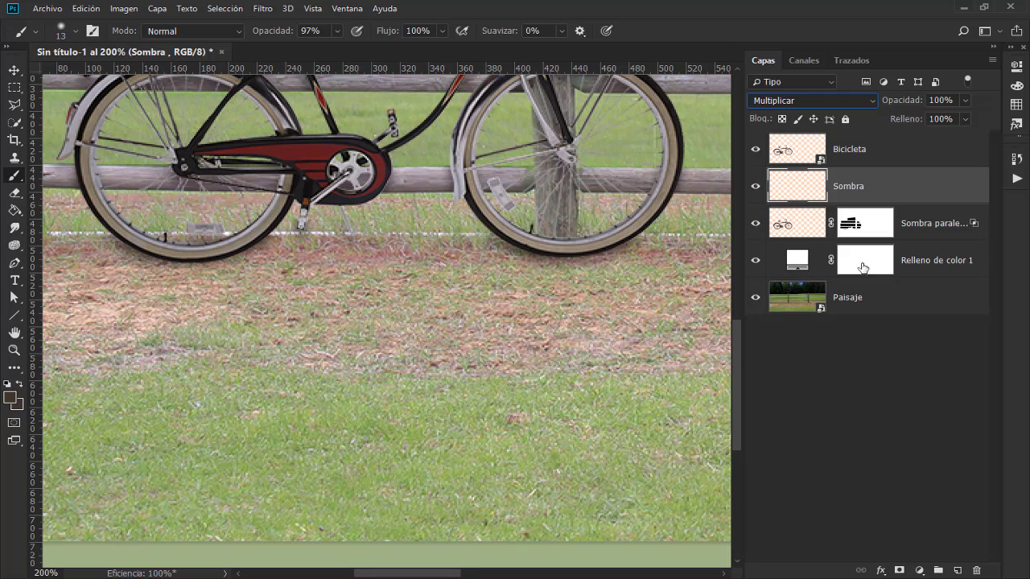
{"action": "key", "text": "ctrl+z"}
{"action": "left_click", "coordinate": [907, 256]}
{"action": "left_click_drag", "start_coordinate": [903, 104], "coordinate": [914, 103]}
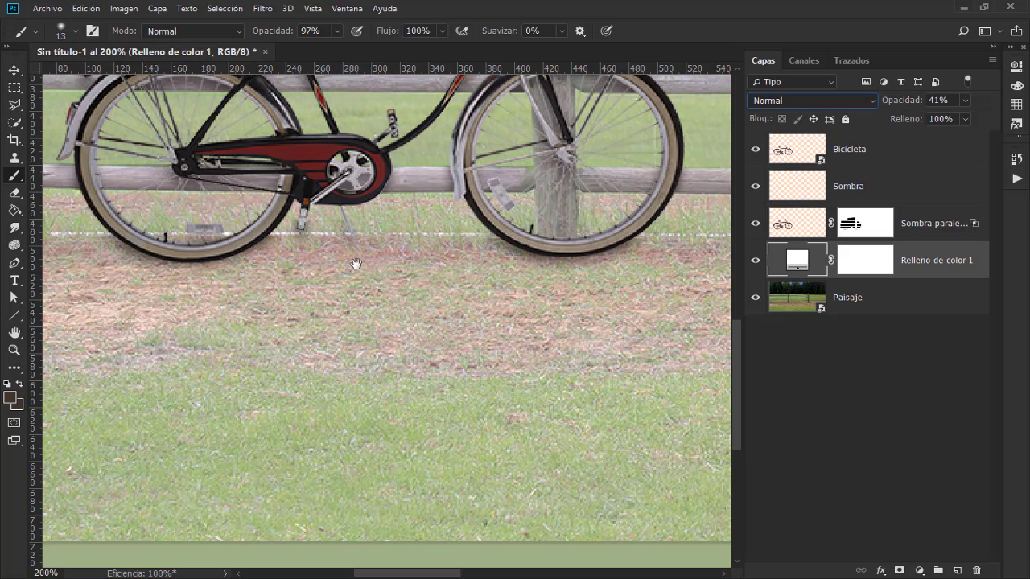
{"action": "left_click_drag", "start_coordinate": [415, 357], "coordinate": [810, 236]}
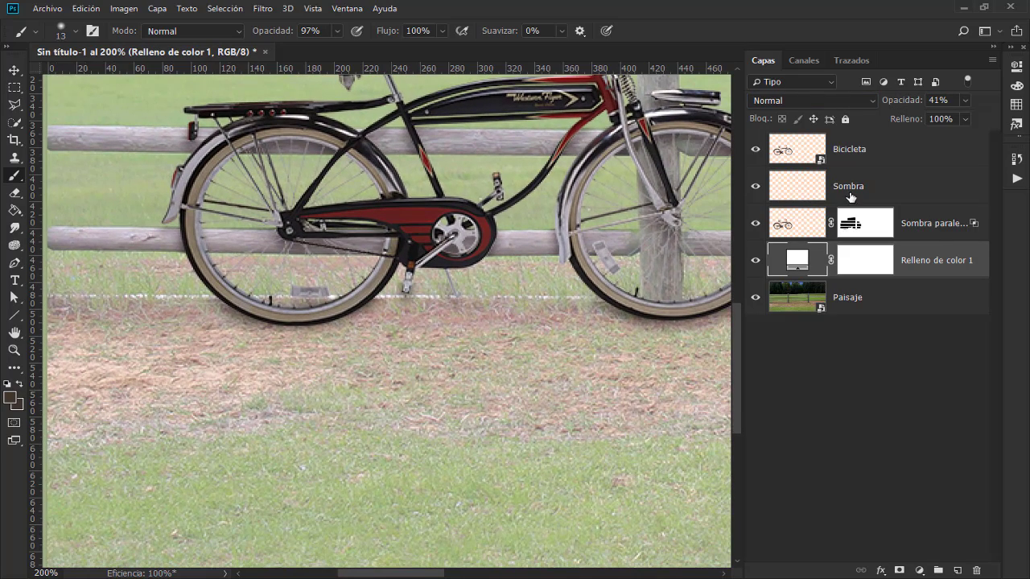
Step: Prepare a flattened soft brush for the Sombra layer, 19 px in size with 0% hardness and 29% opacity
{"action": "left_click", "coordinate": [851, 193]}
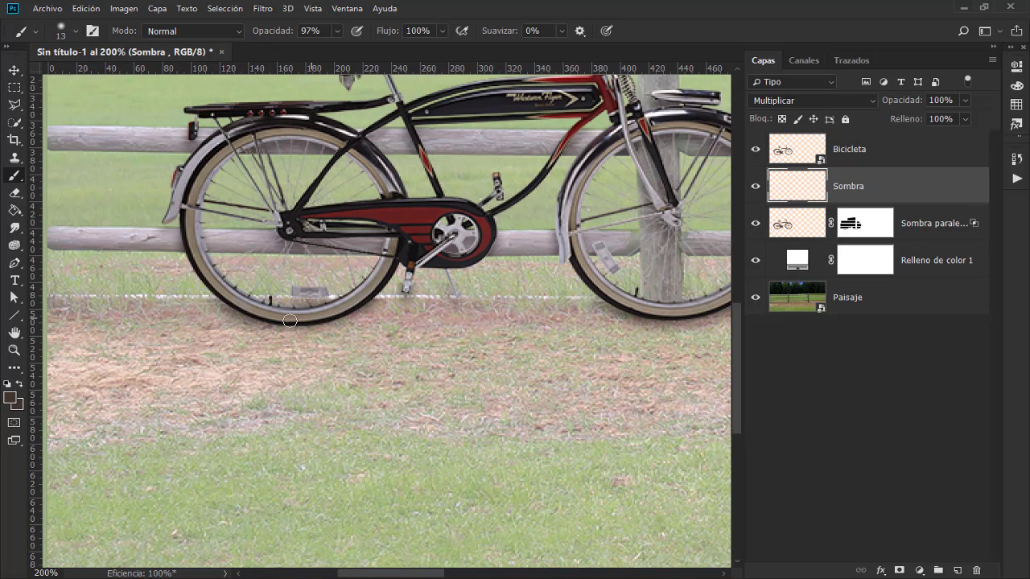
{"action": "right_click", "coordinate": [338, 195]}
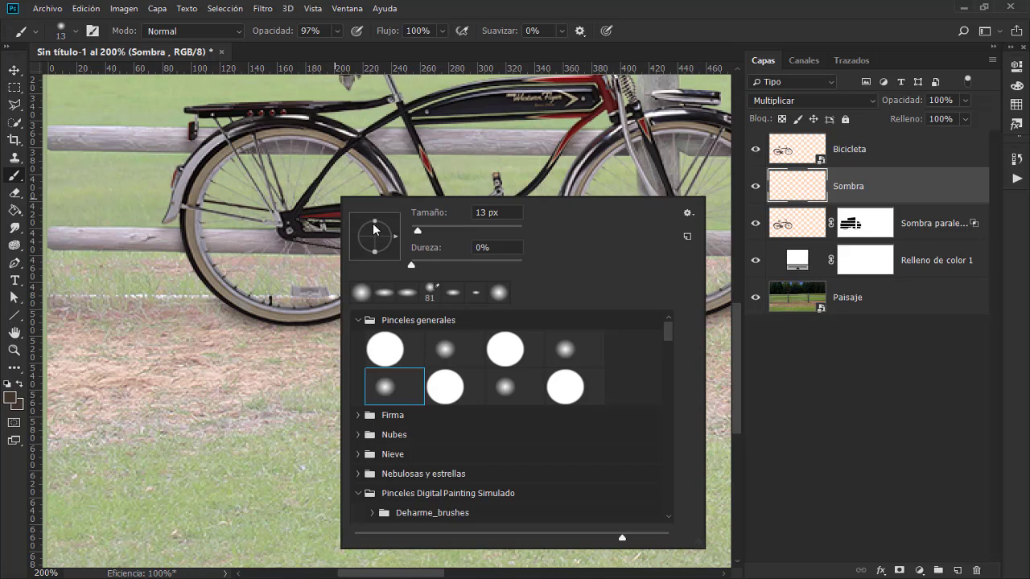
{"action": "left_click_drag", "start_coordinate": [377, 224], "coordinate": [375, 232]}
{"action": "left_click", "coordinate": [277, 302]}
{"action": "left_click_drag", "start_coordinate": [275, 302], "coordinate": [287, 302]}
{"action": "right_click", "coordinate": [355, 229]}
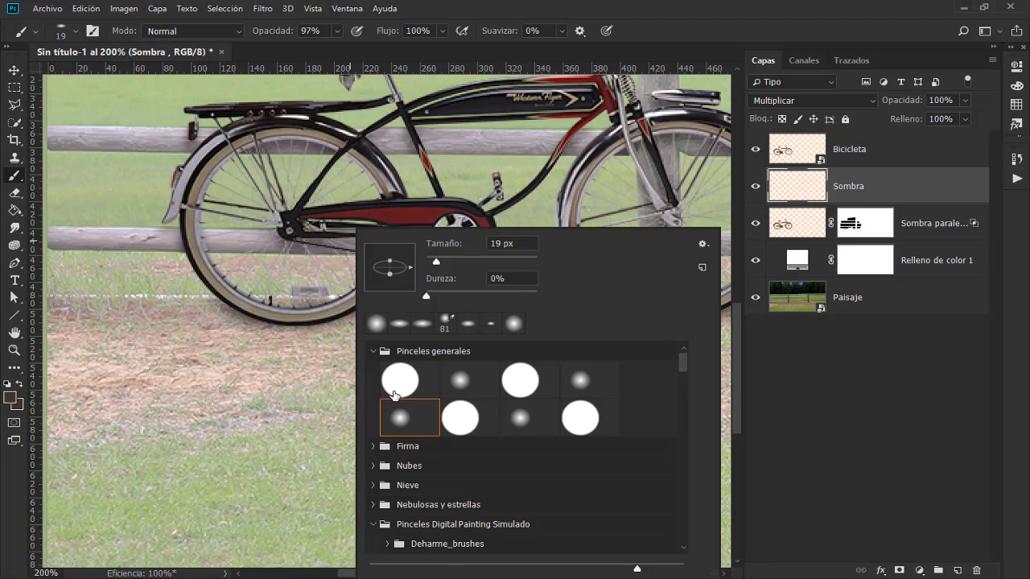
{"action": "mouse_move", "coordinate": [277, 34]}
{"action": "left_mouse_down"}
{"action": "mouse_move", "coordinate": [259, 34]}
{"action": "mouse_move", "coordinate": [276, 34]}
{"action": "left_mouse_up"}
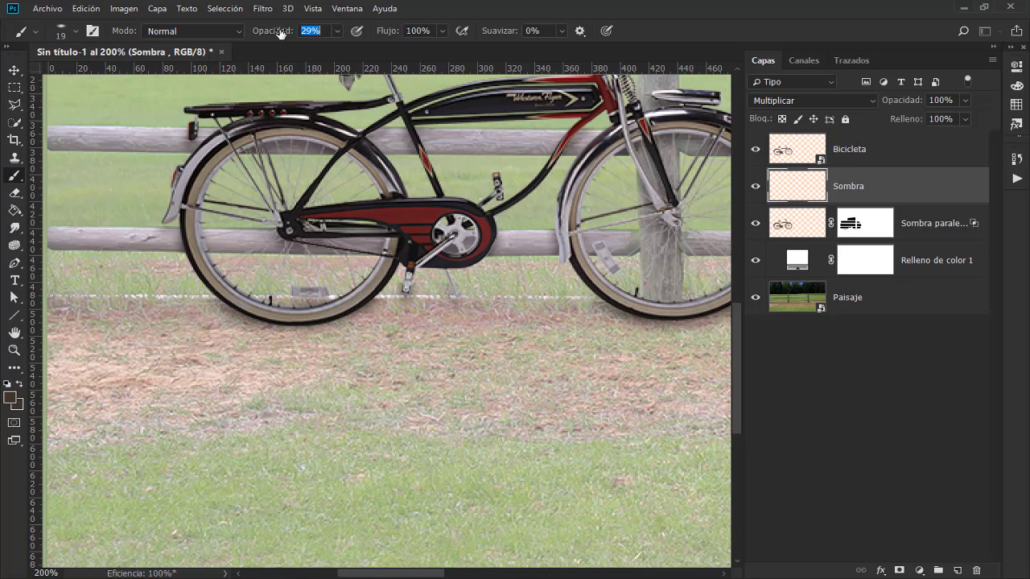
Step: Set the brush opacity to 100% and place vertical guides at the bicycle's rear and front edges plus a horizontal guide just below the wheels
{"action": "mouse_move", "coordinate": [280, 34]}
{"action": "left_mouse_down"}
{"action": "mouse_move", "coordinate": [269, 31]}
{"action": "mouse_move", "coordinate": [318, 36]}
{"action": "left_mouse_up"}
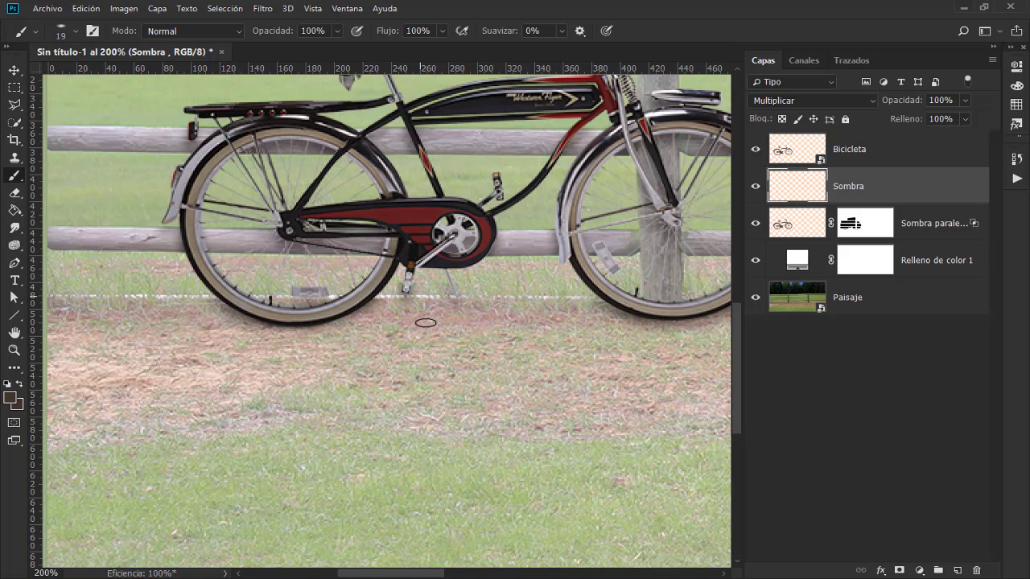
{"action": "left_click_drag", "start_coordinate": [448, 325], "coordinate": [255, 315]}
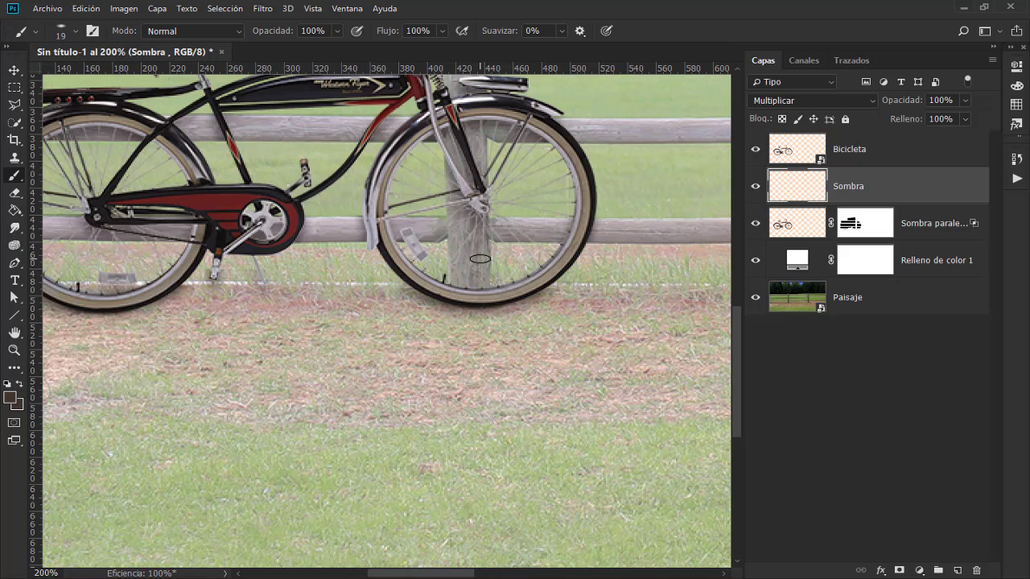
{"action": "key", "text": "ctrl+minus"}
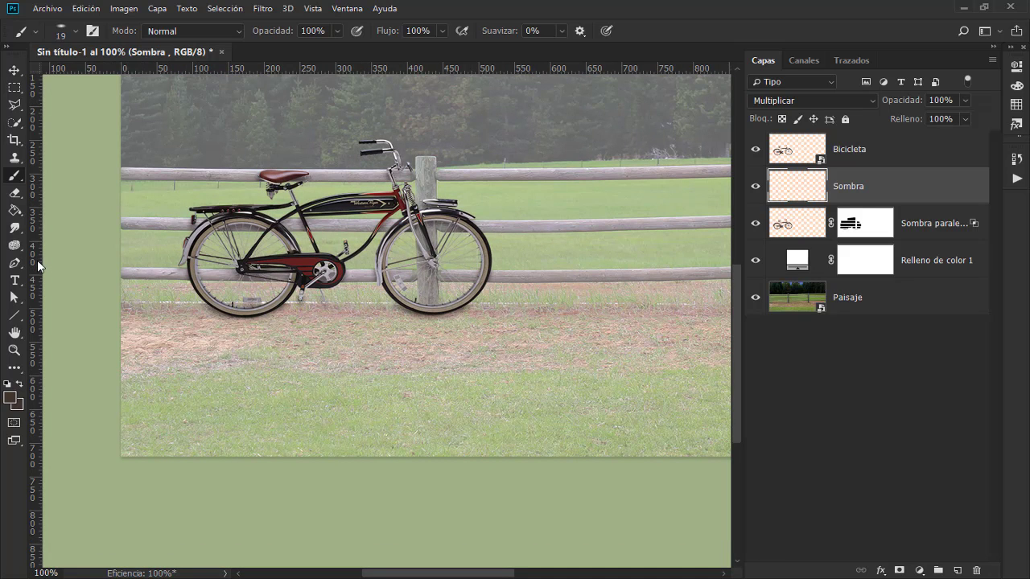
{"action": "left_click_drag", "start_coordinate": [37, 260], "coordinate": [184, 259]}
{"action": "left_click_drag", "start_coordinate": [33, 292], "coordinate": [491, 242]}
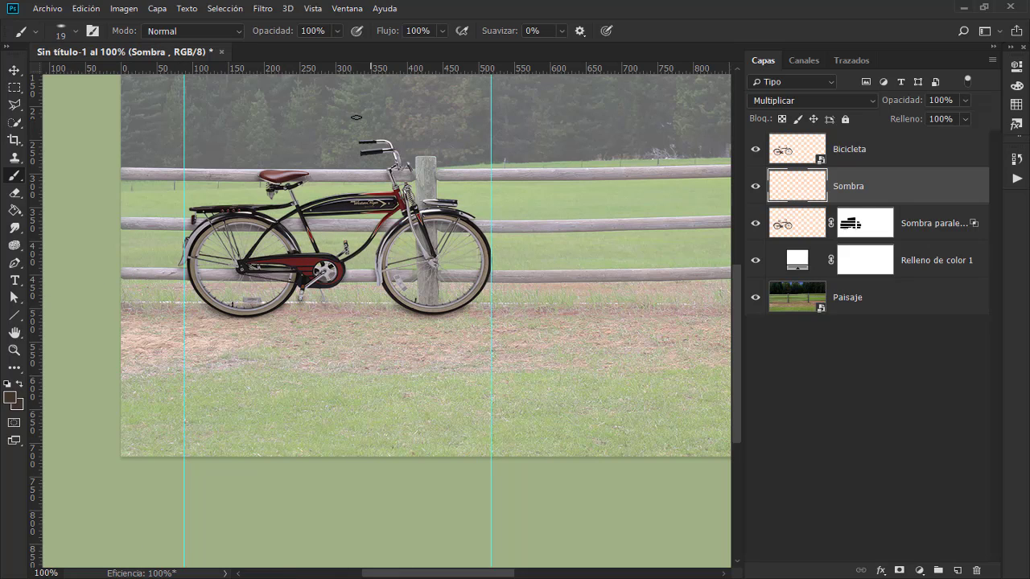
{"action": "left_click_drag", "start_coordinate": [363, 68], "coordinate": [355, 322]}
{"action": "scroll", "coordinate": [470, 291], "scroll_direction": "up", "scroll_amount": 1}
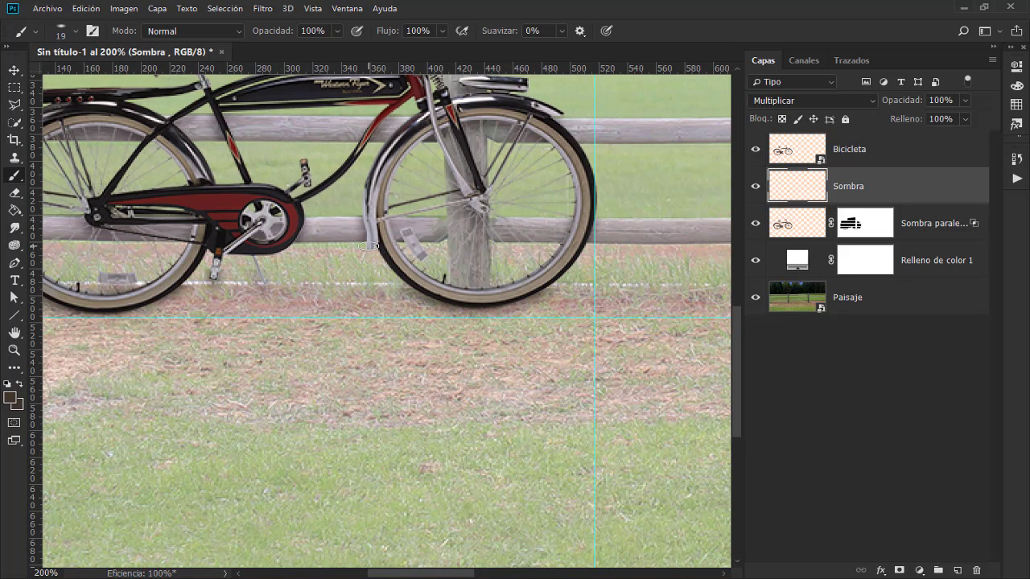
Step: Enlarge the soft brush to 26 px and paint the ground shadow beneath the wheels on the Sombra layer, within the guides
{"action": "right_click", "coordinate": [448, 251], "text": "alt"}
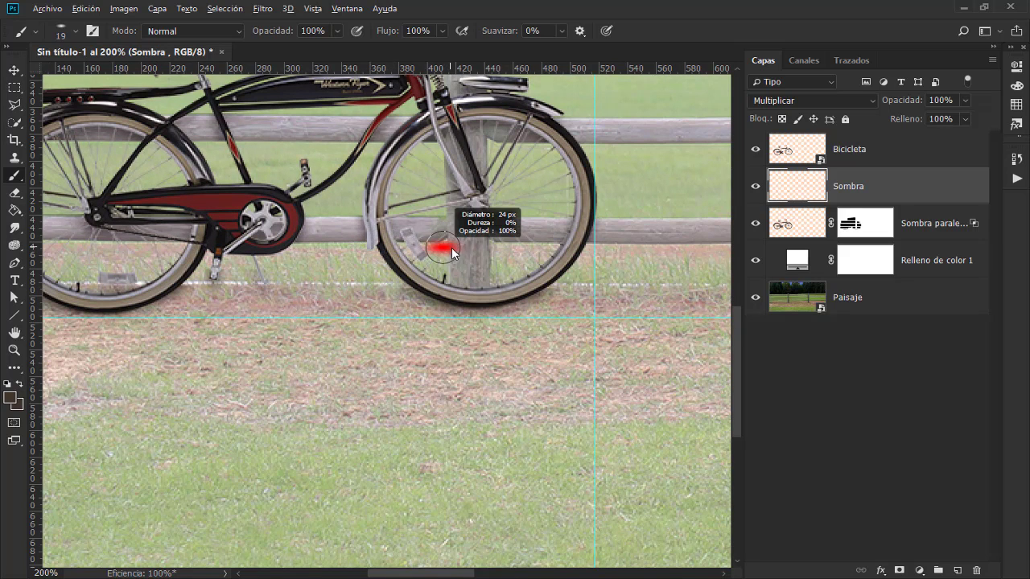
{"action": "left_click_drag", "start_coordinate": [451, 248], "coordinate": [452, 249]}
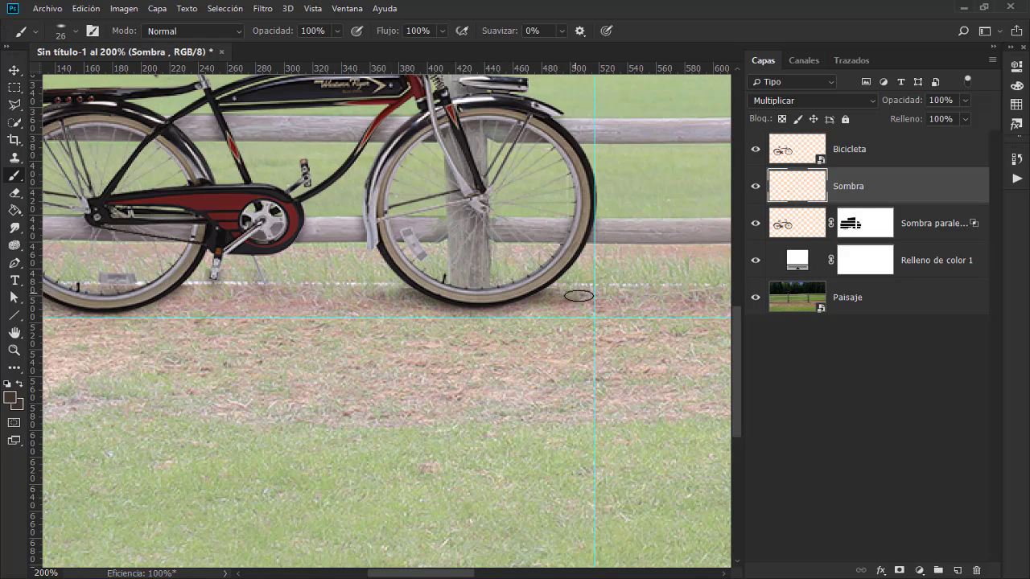
{"action": "mouse_move", "coordinate": [340, 259]}
{"action": "left_mouse_down"}
{"action": "mouse_move", "coordinate": [485, 233]}
{"action": "mouse_move", "coordinate": [505, 241]}
{"action": "left_mouse_up"}
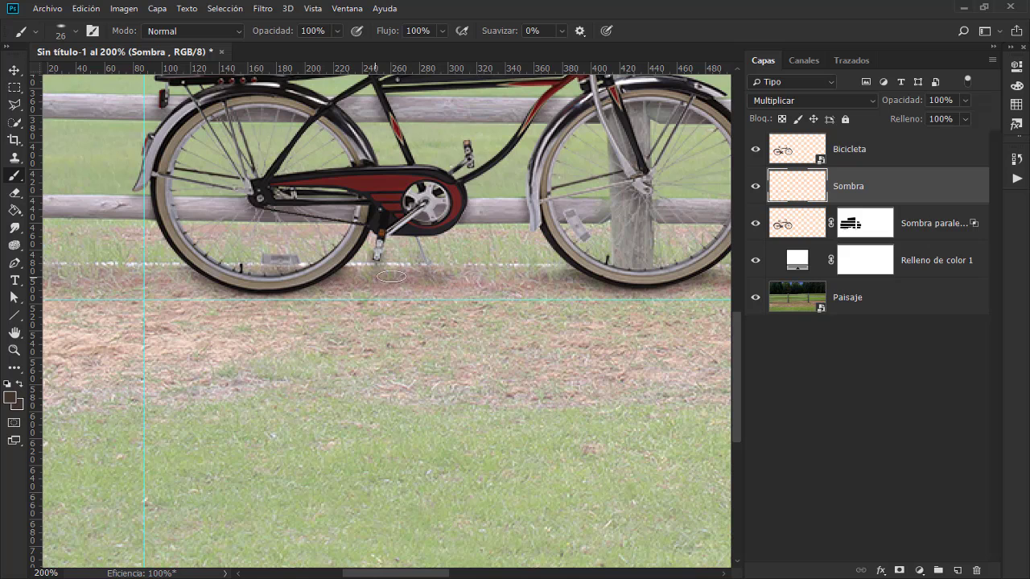
{"action": "left_click_drag", "start_coordinate": [459, 235], "coordinate": [391, 293]}
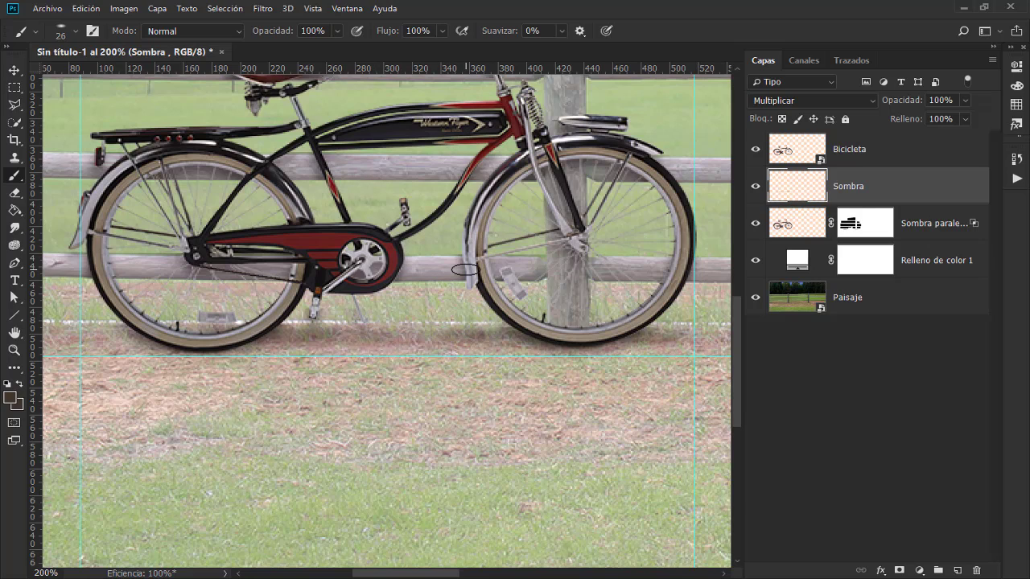
{"action": "key", "text": "ctrl+alt+z"}
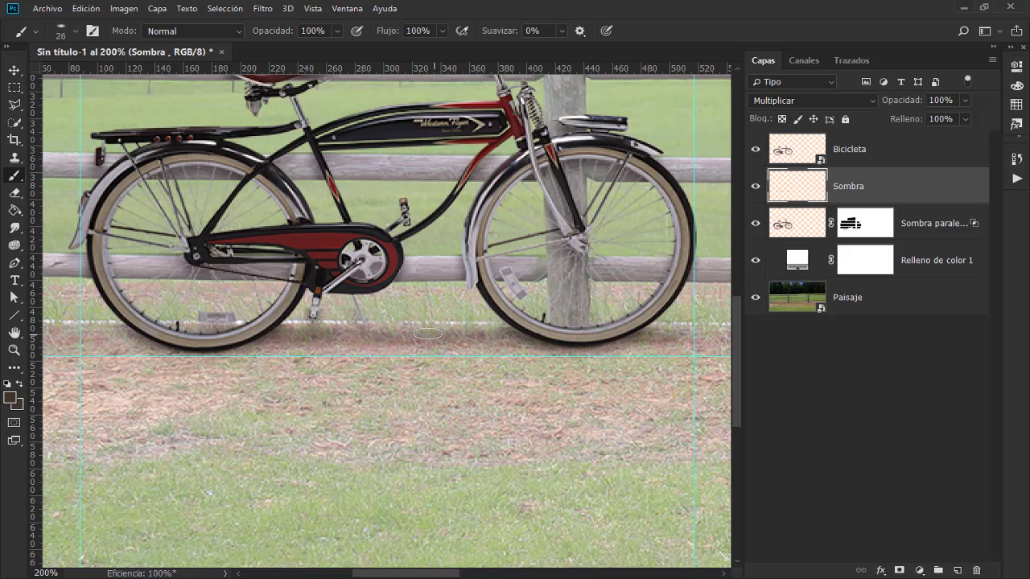
{"action": "left_click_drag", "start_coordinate": [286, 283], "coordinate": [481, 252]}
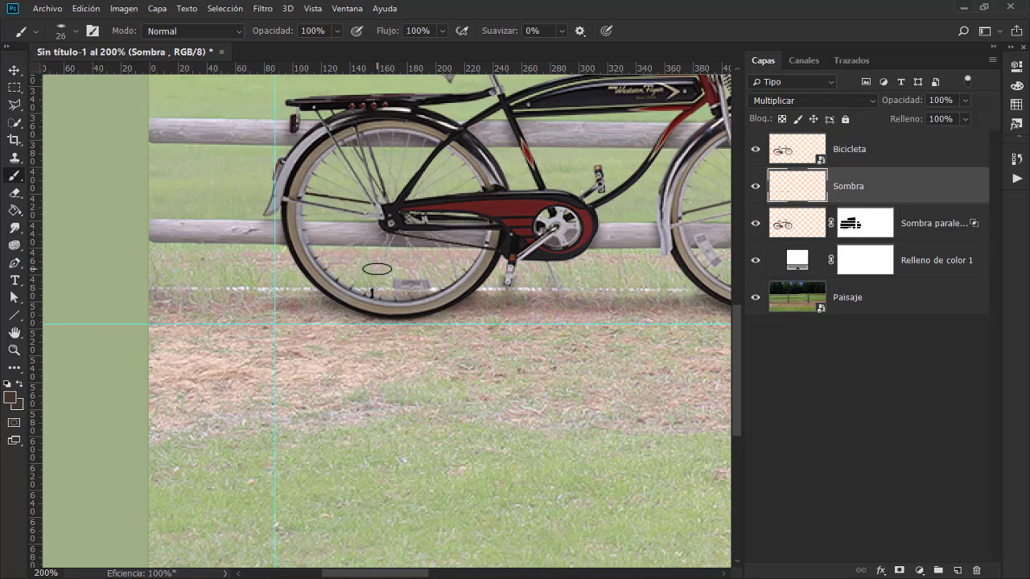
Step: Hide the guides and toggle the Sombra layer off and on to compare the painted ground shadow
{"action": "key", "text": "ctrl+h"}
{"action": "key", "text": "ctrl+0"}
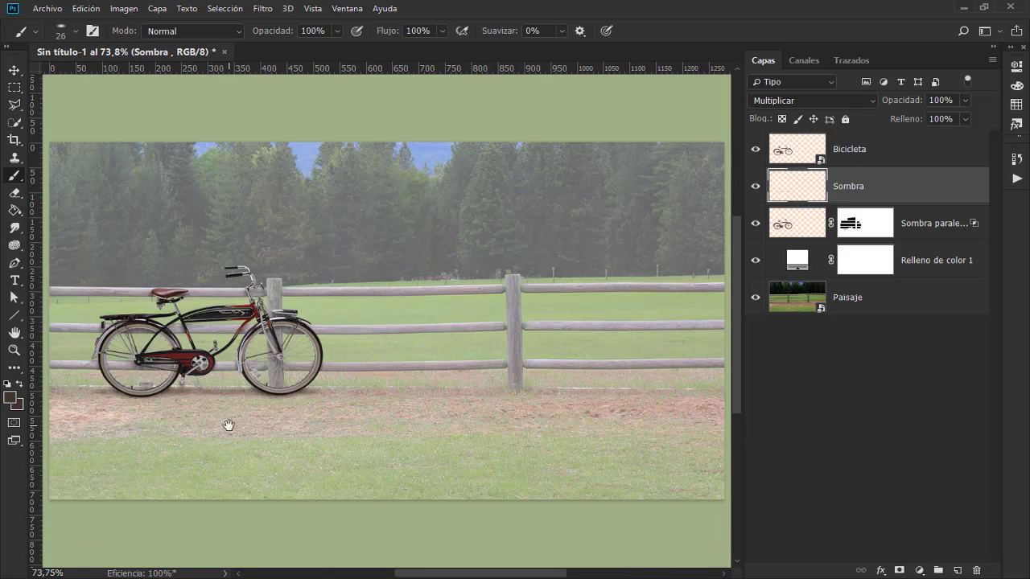
{"action": "left_click_drag", "start_coordinate": [229, 425], "coordinate": [419, 389]}
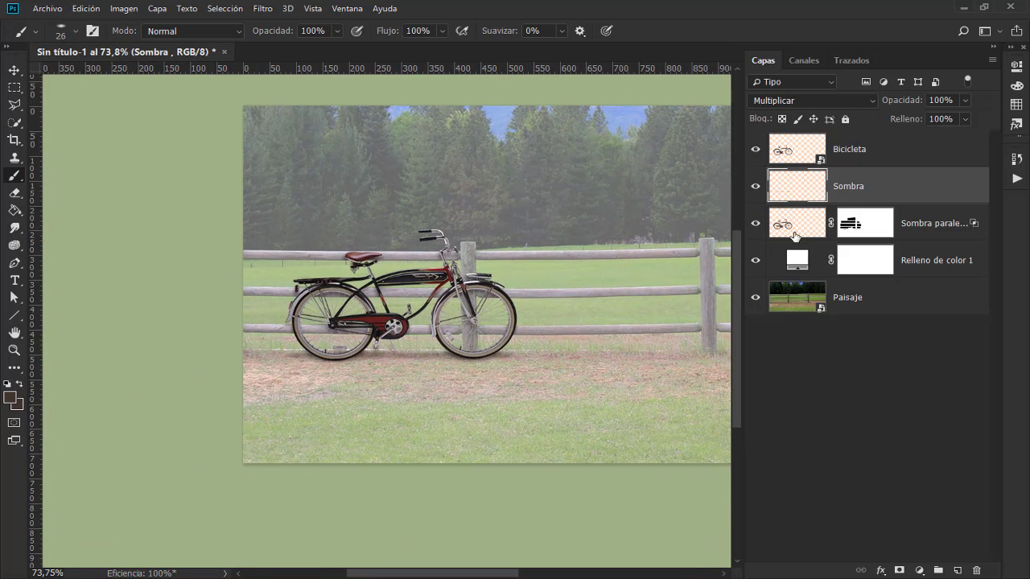
{"action": "left_click", "coordinate": [756, 192]}
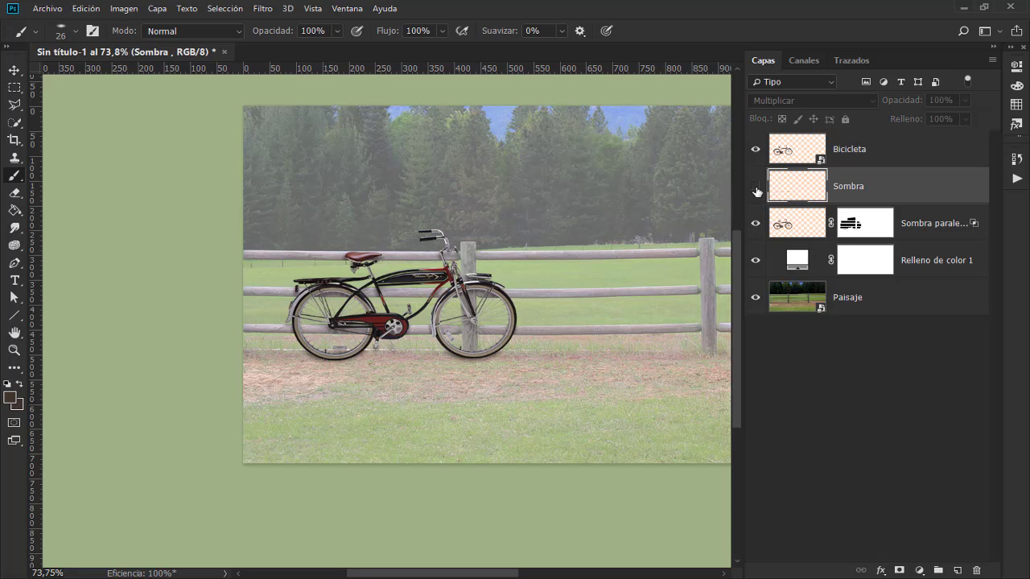
{"action": "left_click", "coordinate": [756, 191]}
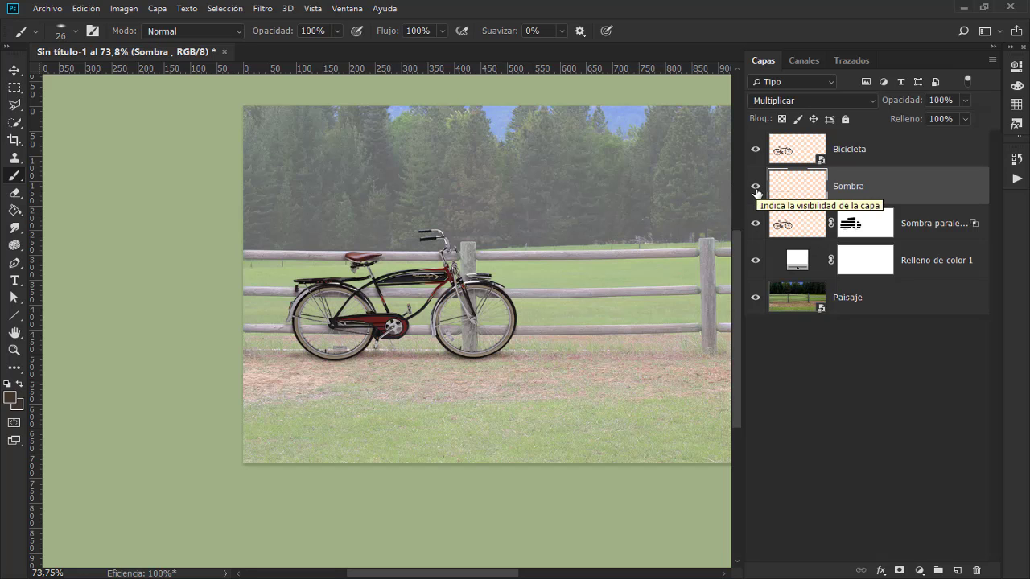
Step: Check the extents of the Sombra layer's painted shadow with Free Transform at 100% zoom and accept the transform
{"action": "key", "text": "ctrl+1"}
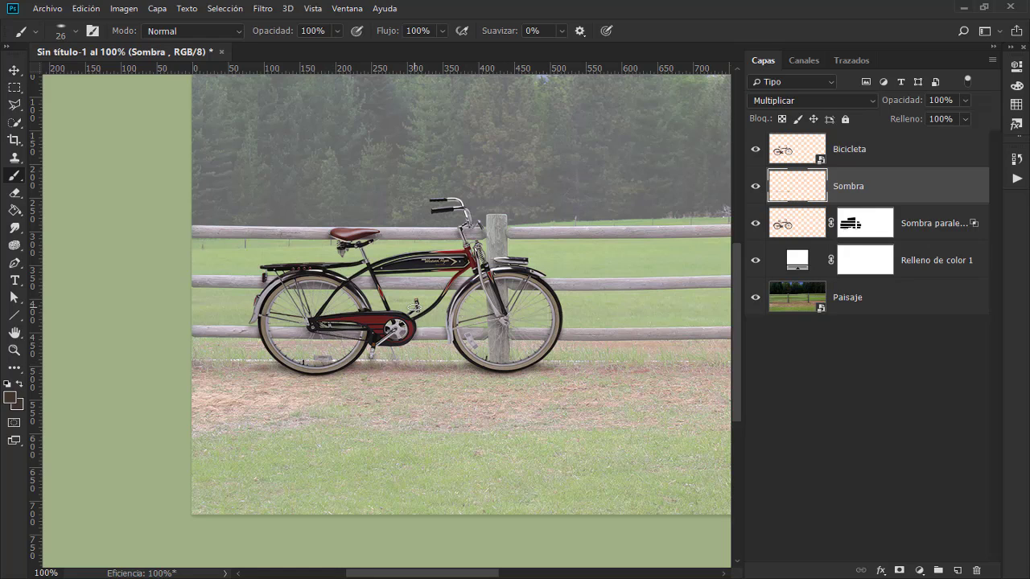
{"action": "key", "text": "ctrl+t"}
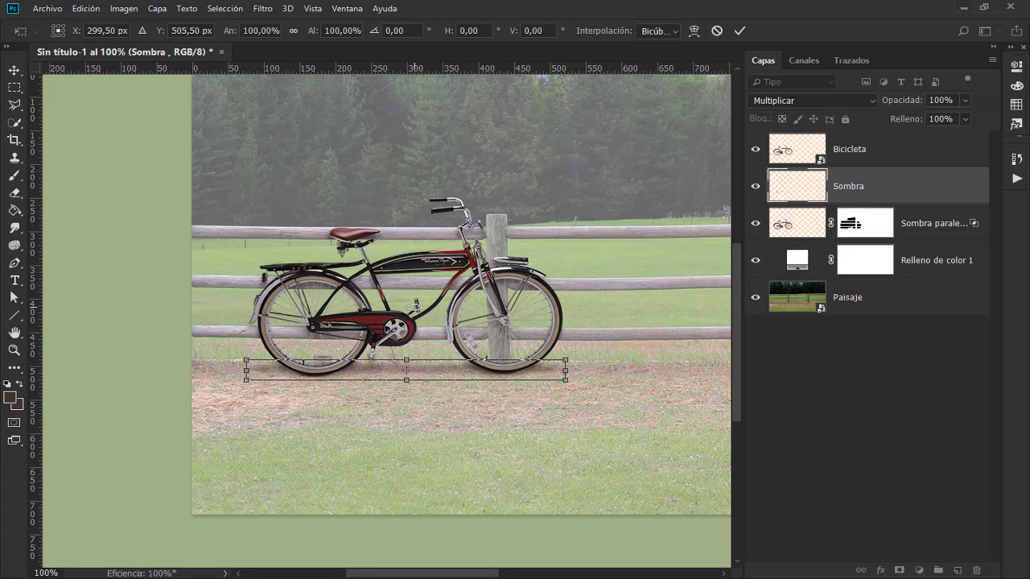
{"action": "key", "text": "Return"}
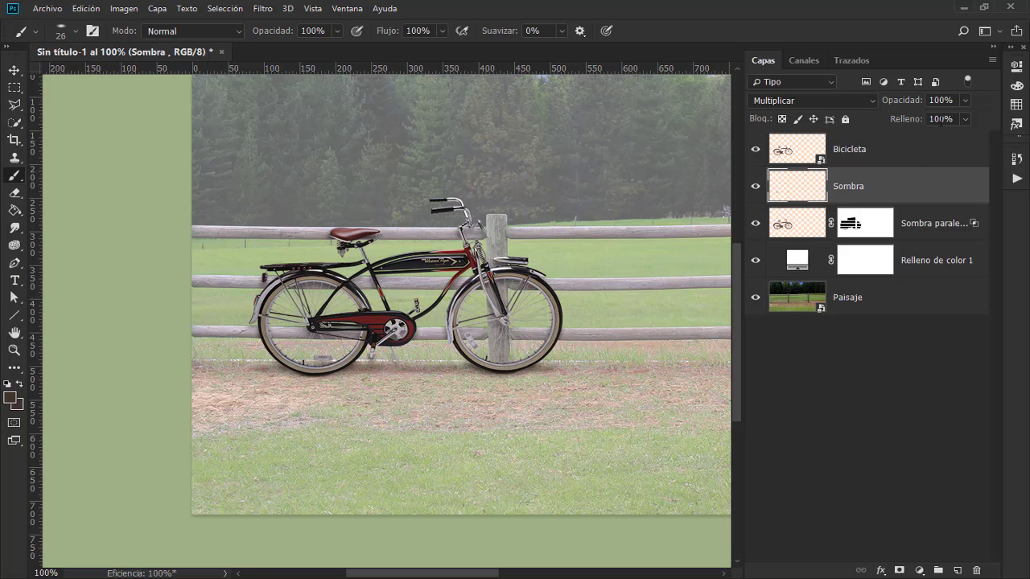
Step: Hide Relleno de color 1, compare the scene with the Sombra layer off and on, and select the Bicicleta layer
{"action": "left_click", "coordinate": [755, 261]}
{"action": "key", "text": "ctrl+minus"}
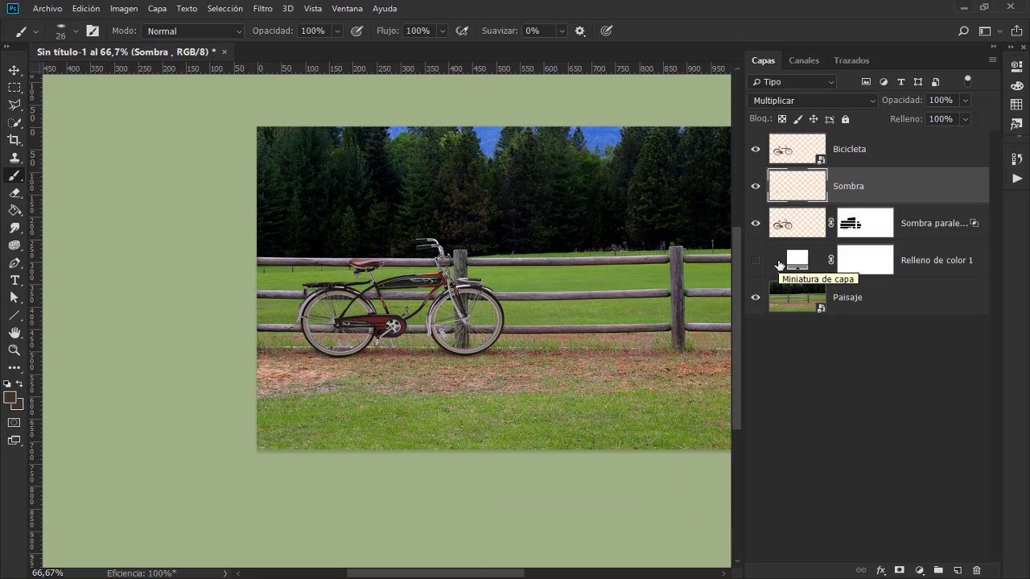
{"action": "left_click", "coordinate": [756, 187]}
{"action": "left_click", "coordinate": [756, 187]}
{"action": "left_click", "coordinate": [760, 188]}
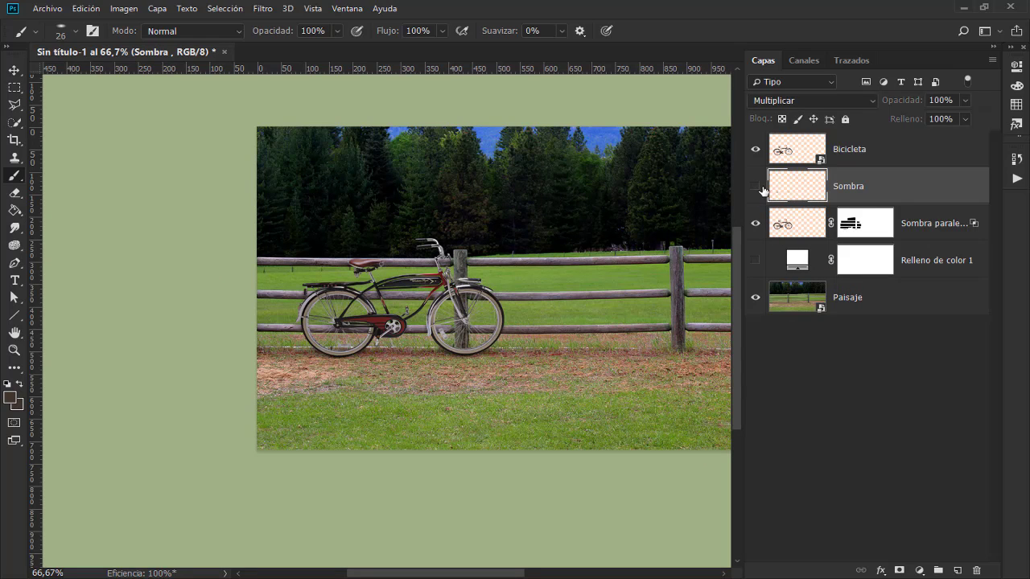
{"action": "left_click", "coordinate": [759, 188]}
{"action": "left_click", "coordinate": [882, 154]}
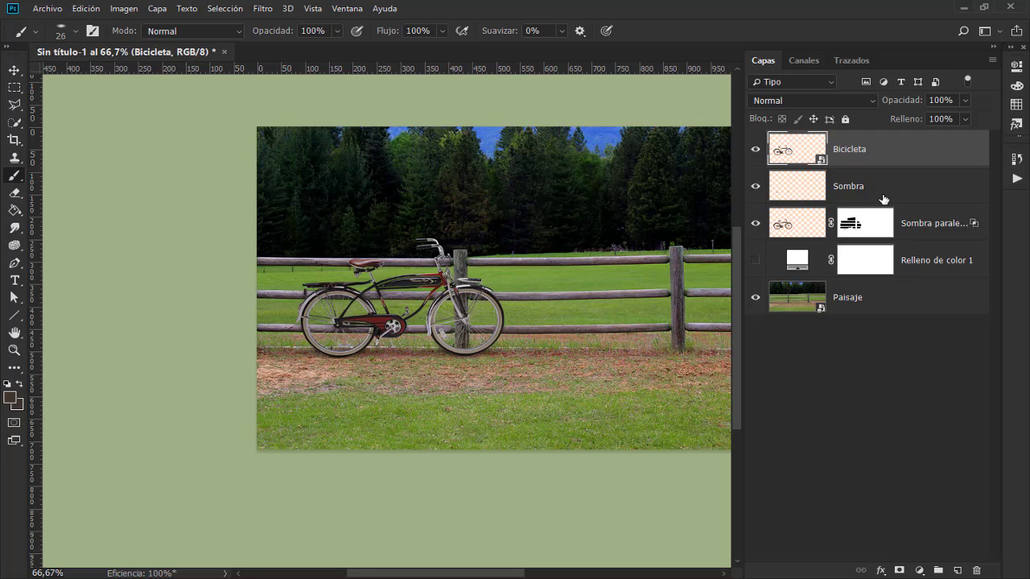
{"action": "left_click", "coordinate": [919, 570]}
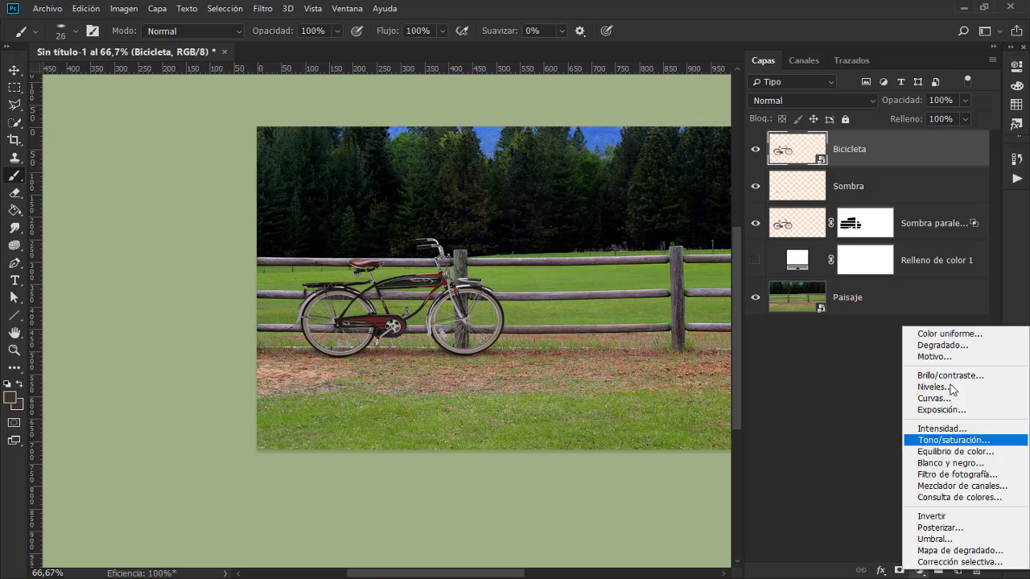
{"action": "left_click", "coordinate": [980, 333]}
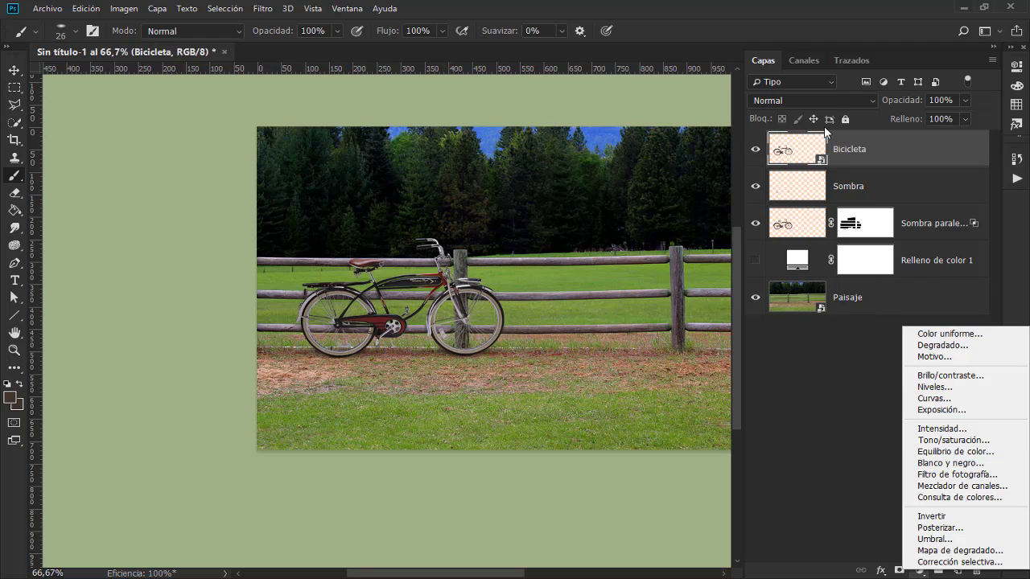
{"action": "left_click", "coordinate": [826, 103]}
{"action": "left_click", "coordinate": [822, 98]}
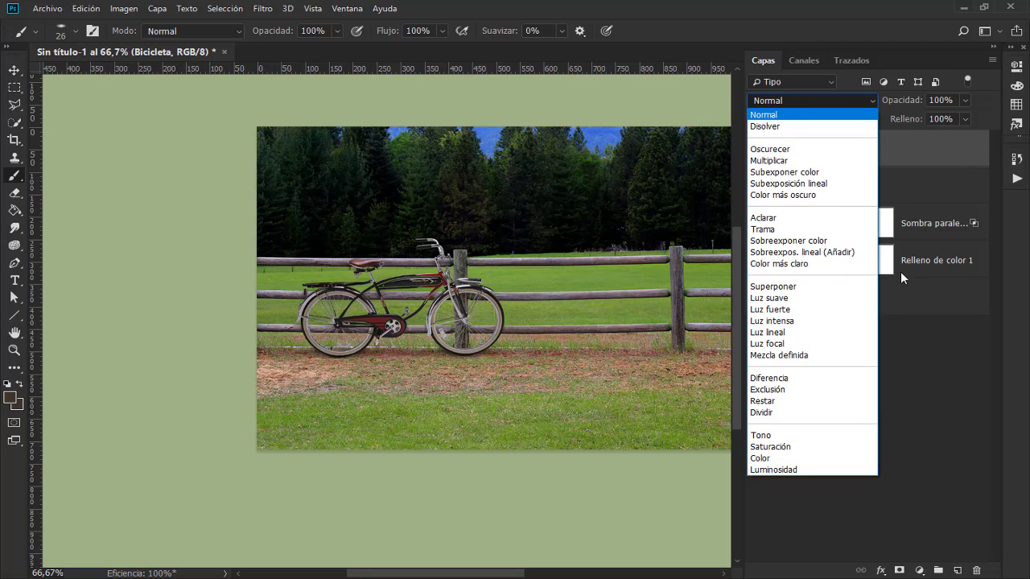
{"action": "left_click", "coordinate": [921, 161]}
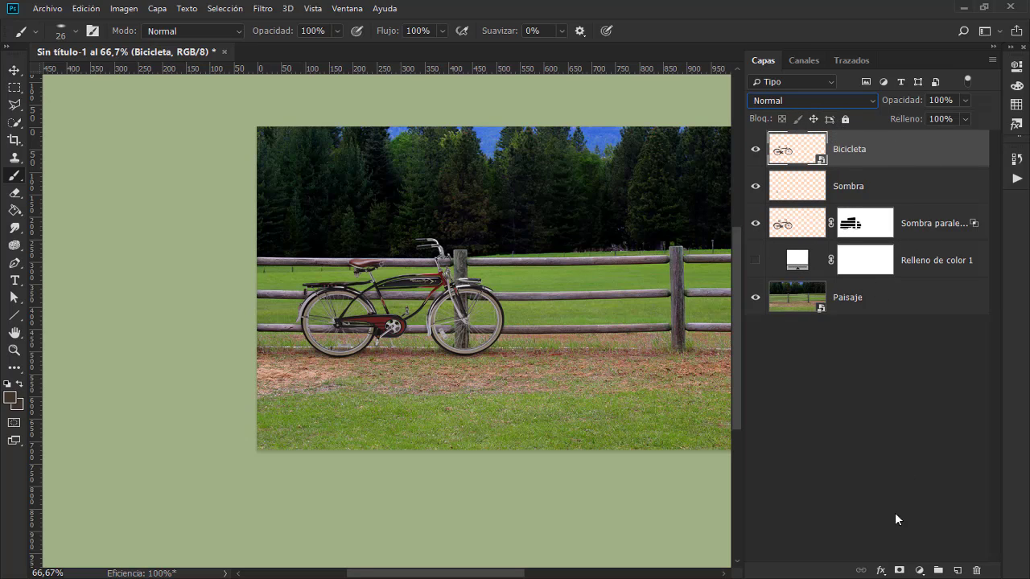
Step: Add a Curvas adjustment clipped to the Bicicleta layer and darken its RGB curve with a point at input 104, output 78
{"action": "left_click", "coordinate": [921, 570]}
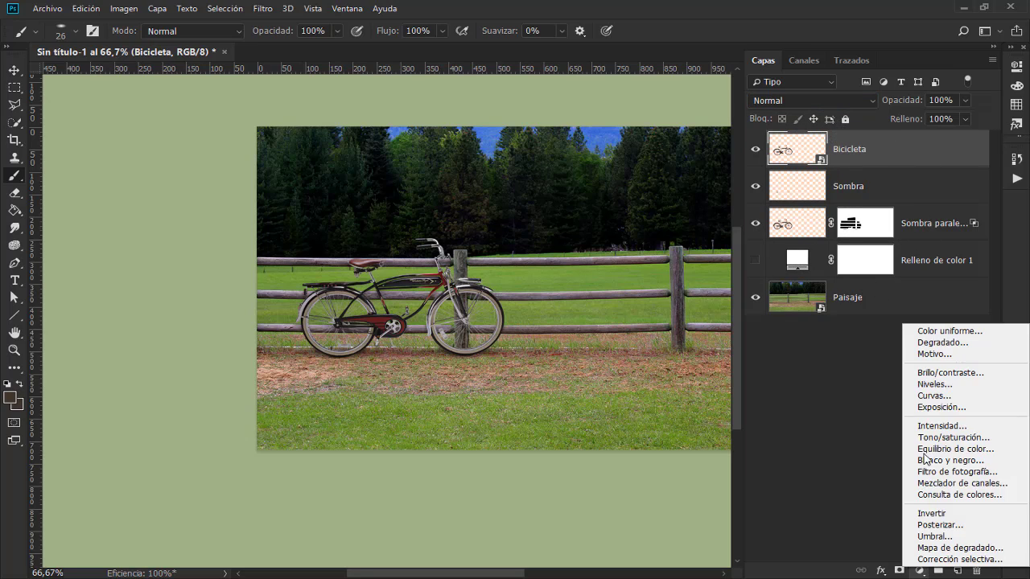
{"action": "left_click", "coordinate": [945, 397]}
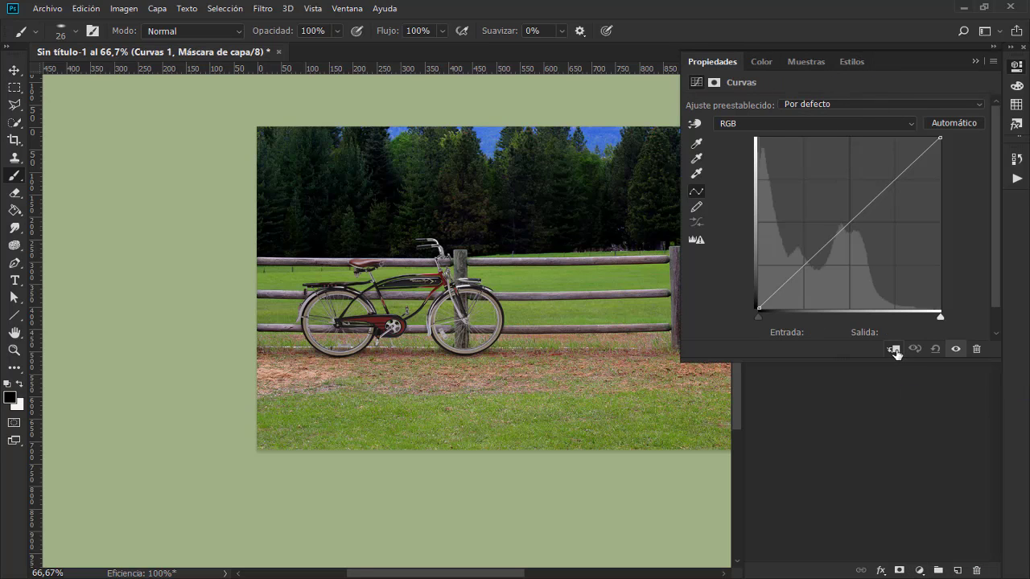
{"action": "left_click", "coordinate": [893, 350]}
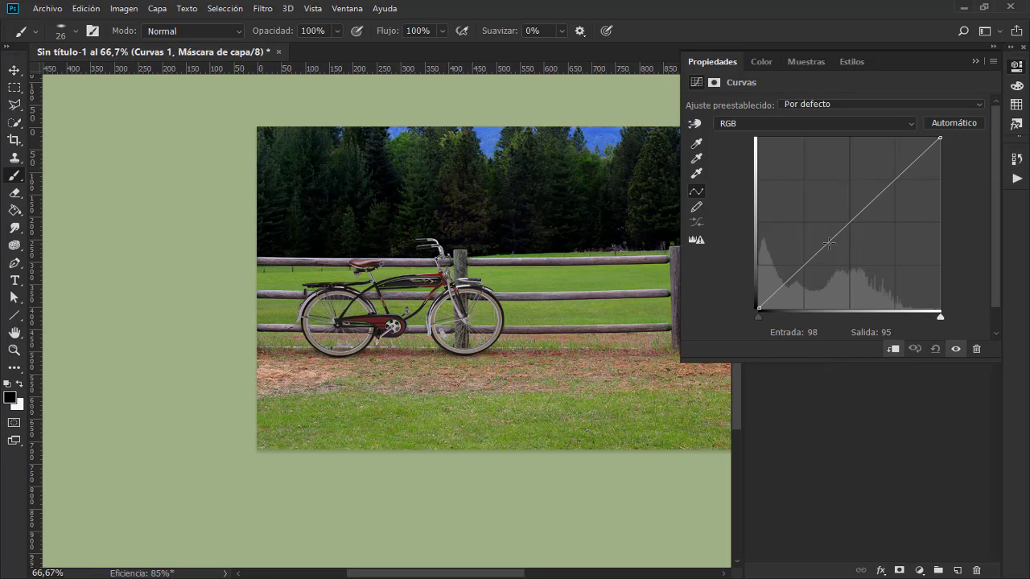
{"action": "mouse_move", "coordinate": [826, 243]}
{"action": "left_mouse_down"}
{"action": "mouse_move", "coordinate": [840, 288]}
{"action": "mouse_move", "coordinate": [829, 240]}
{"action": "mouse_move", "coordinate": [832, 256]}
{"action": "left_mouse_up"}
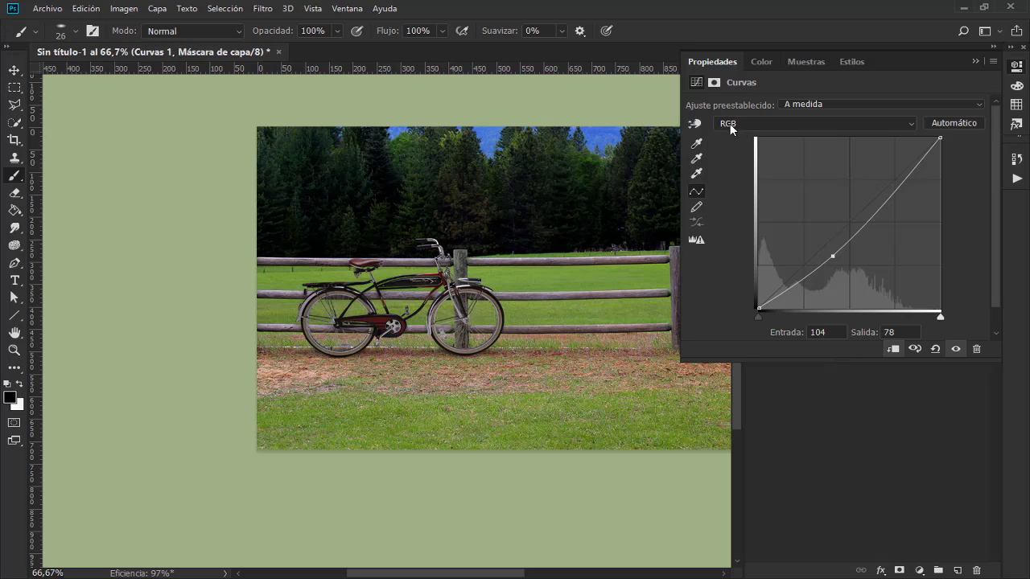
Step: Try raising the Rojo channel's curve with a point at input 90, output 123, and delete that point
{"action": "left_click", "coordinate": [731, 125]}
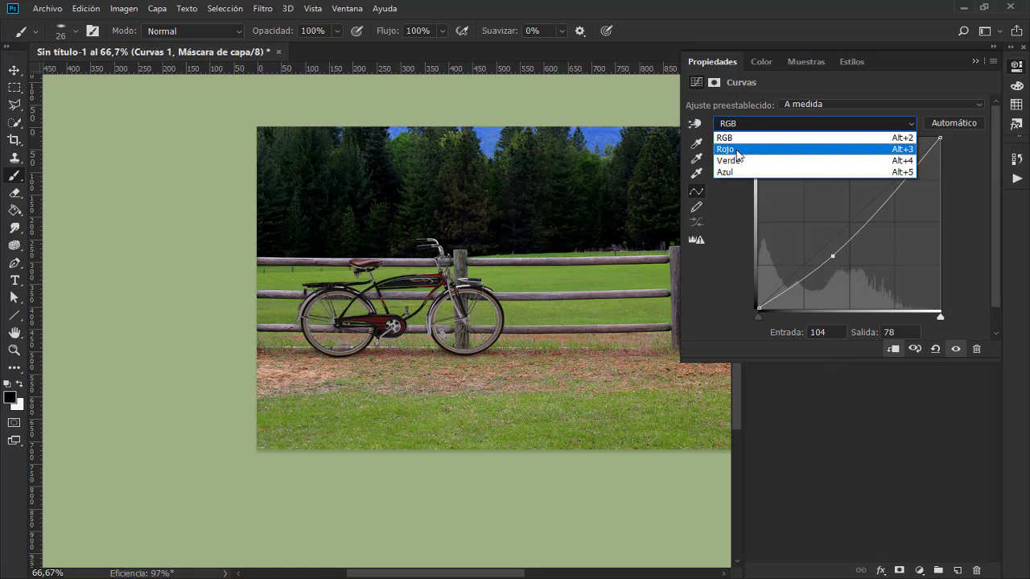
{"action": "left_click", "coordinate": [737, 153]}
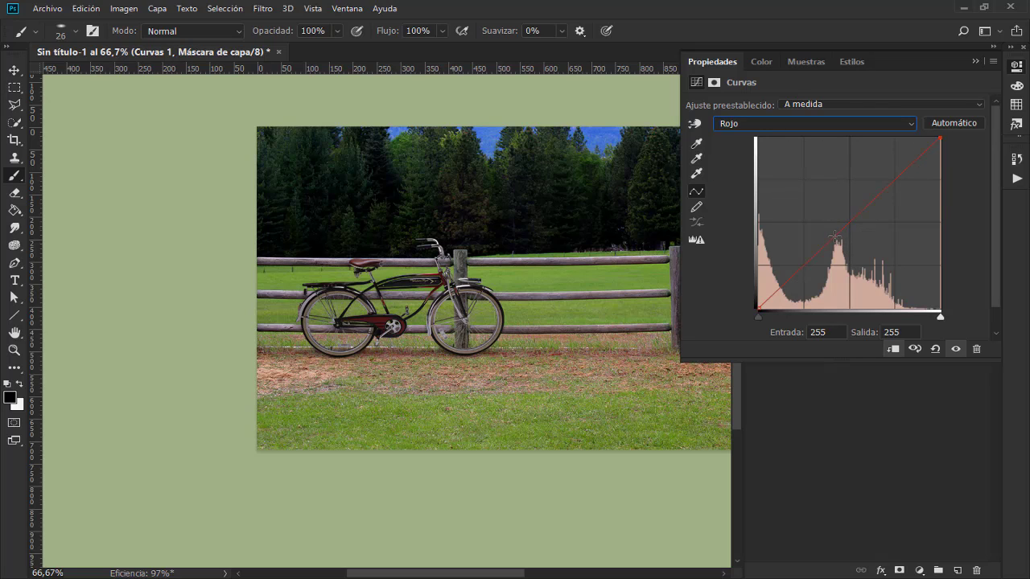
{"action": "mouse_move", "coordinate": [834, 236]}
{"action": "left_mouse_down"}
{"action": "mouse_move", "coordinate": [841, 251]}
{"action": "mouse_move", "coordinate": [822, 225]}
{"action": "left_mouse_up"}
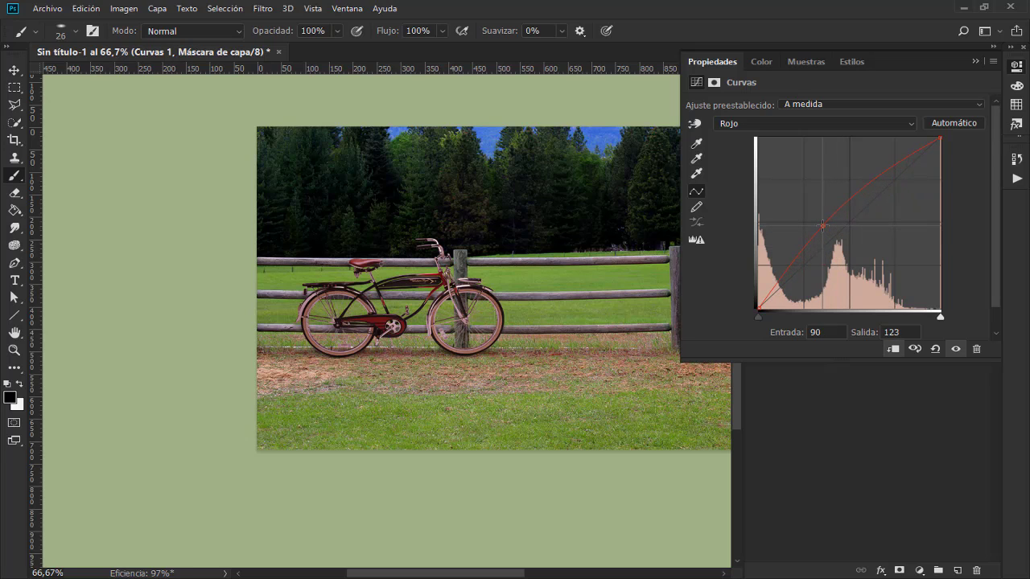
{"action": "key", "text": "Delete"}
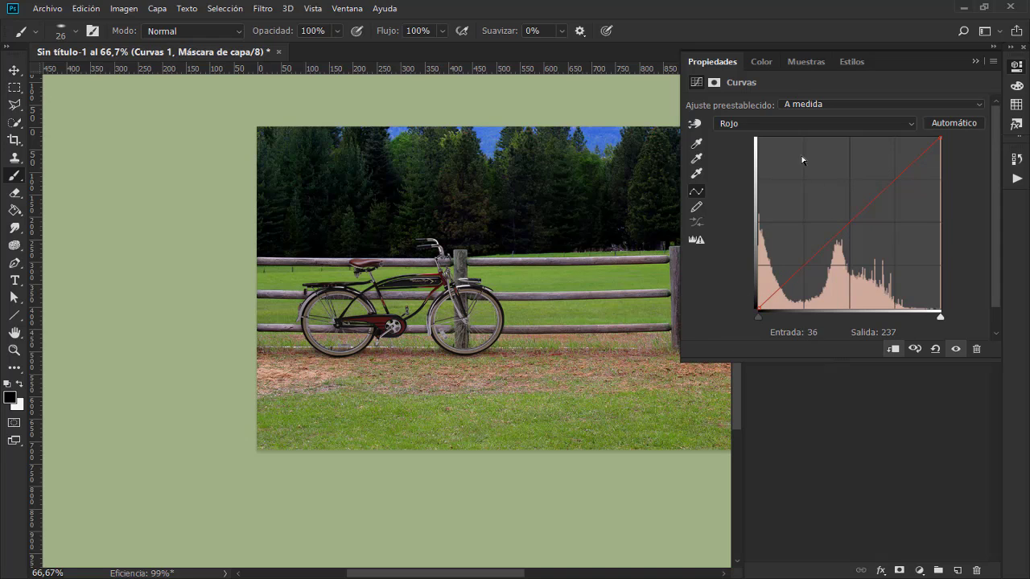
{"action": "left_click", "coordinate": [732, 123]}
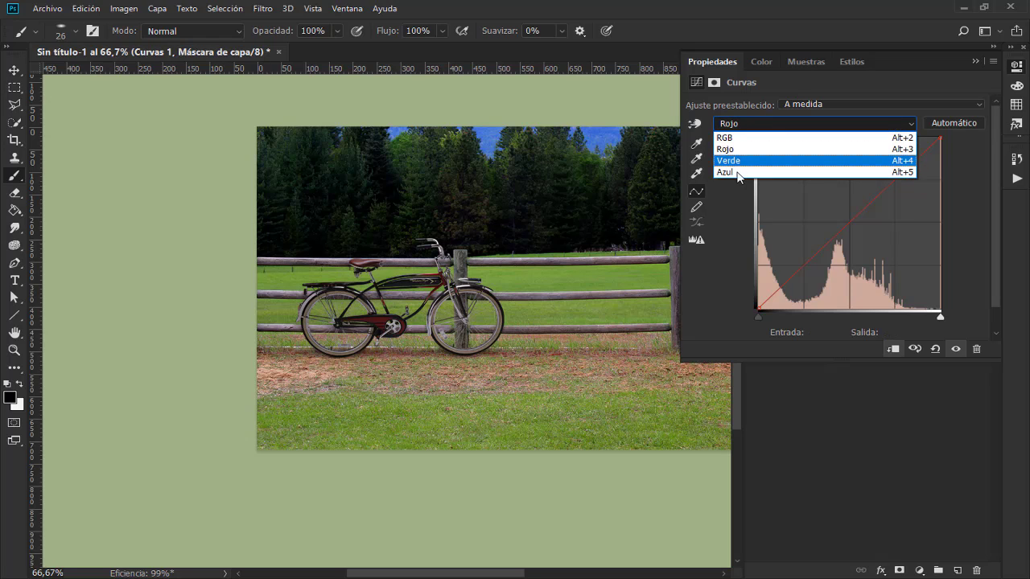
{"action": "left_click", "coordinate": [756, 124]}
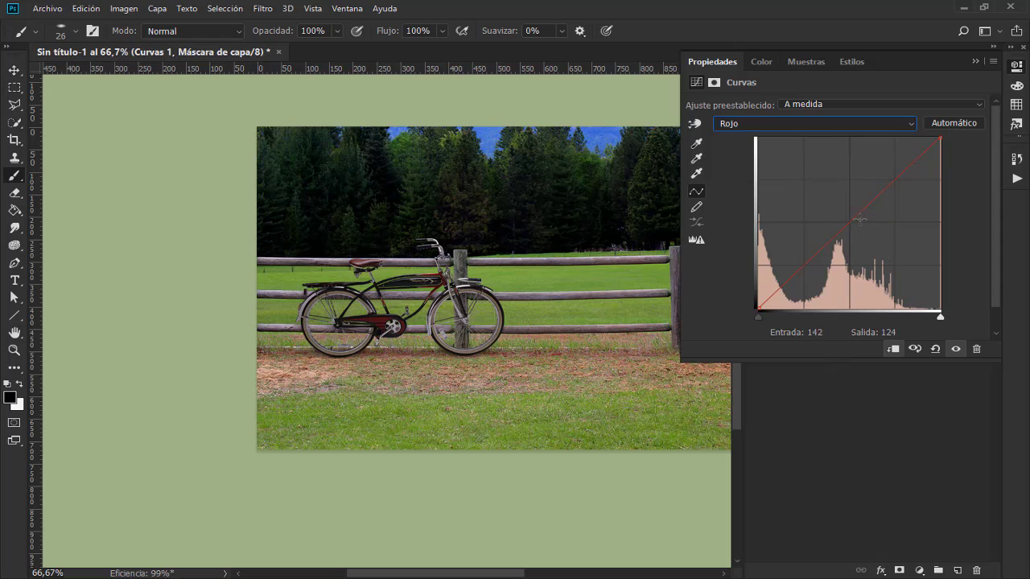
Step: Add a Rojo curve point at input 96, output 102, and an Azul point at input 119, output 112
{"action": "left_click", "coordinate": [779, 122]}
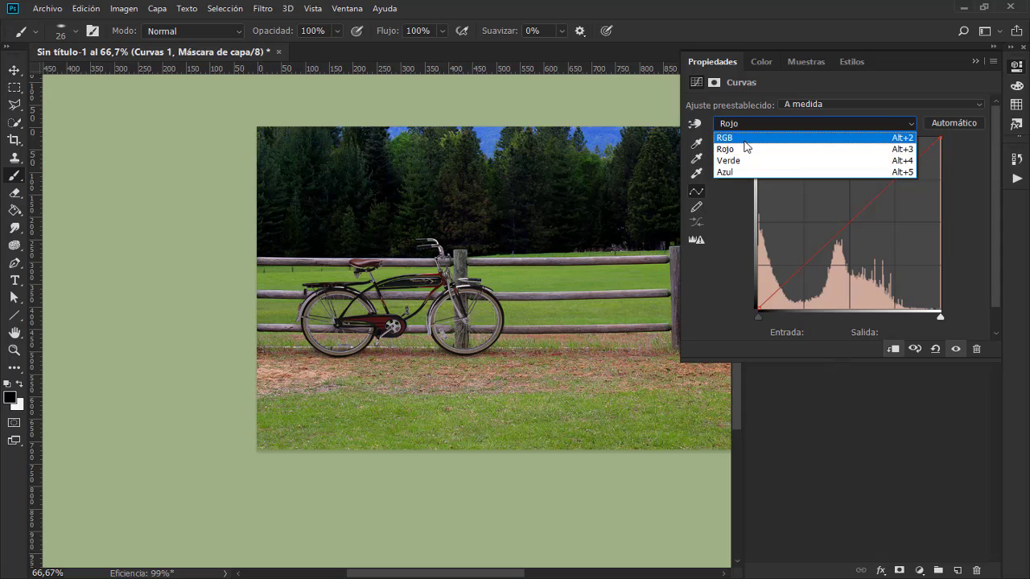
{"action": "left_click", "coordinate": [747, 148]}
{"action": "left_click", "coordinate": [827, 239]}
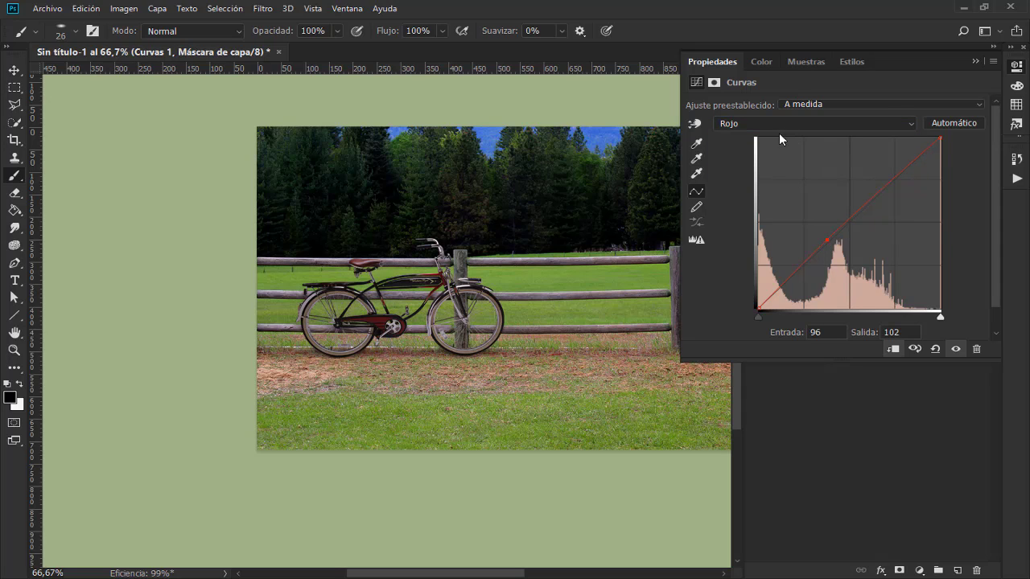
{"action": "left_click", "coordinate": [760, 122]}
{"action": "left_click", "coordinate": [756, 173]}
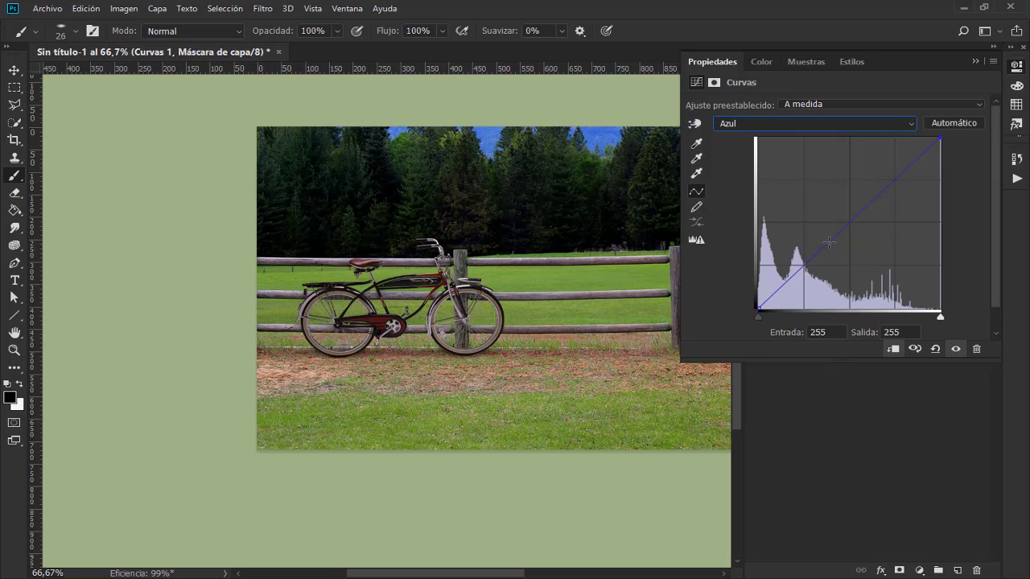
{"action": "mouse_move", "coordinate": [832, 236]}
{"action": "left_mouse_down"}
{"action": "mouse_move", "coordinate": [851, 218]}
{"action": "mouse_move", "coordinate": [841, 269]}
{"action": "mouse_move", "coordinate": [868, 271]}
{"action": "mouse_move", "coordinate": [840, 263]}
{"action": "mouse_move", "coordinate": [843, 234]}
{"action": "left_mouse_up"}
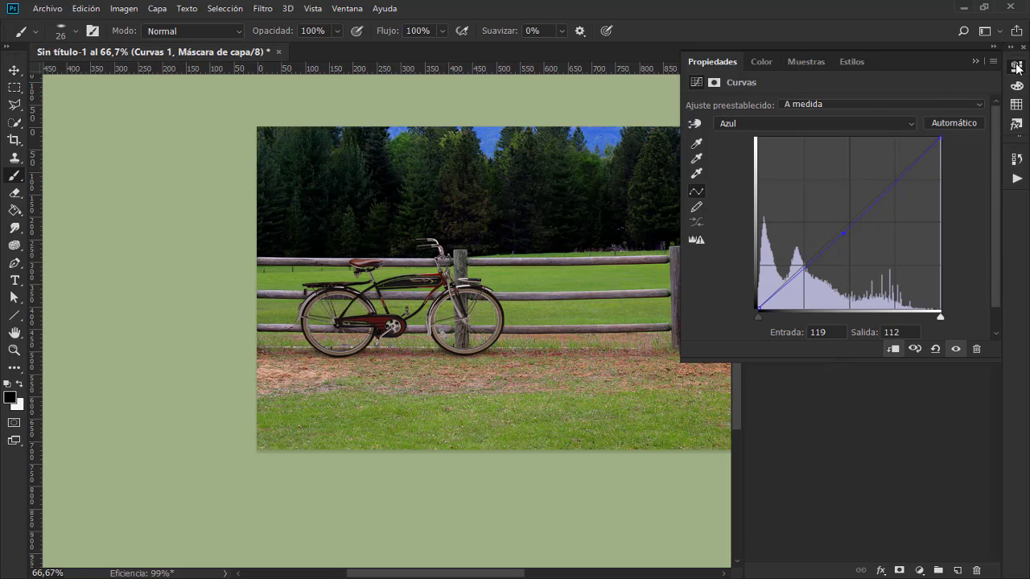
Step: Compare the bicycle with Curvas 1 off and on, and review the adjustment's RGB curve
{"action": "left_click", "coordinate": [1016, 66]}
{"action": "left_click", "coordinate": [755, 150]}
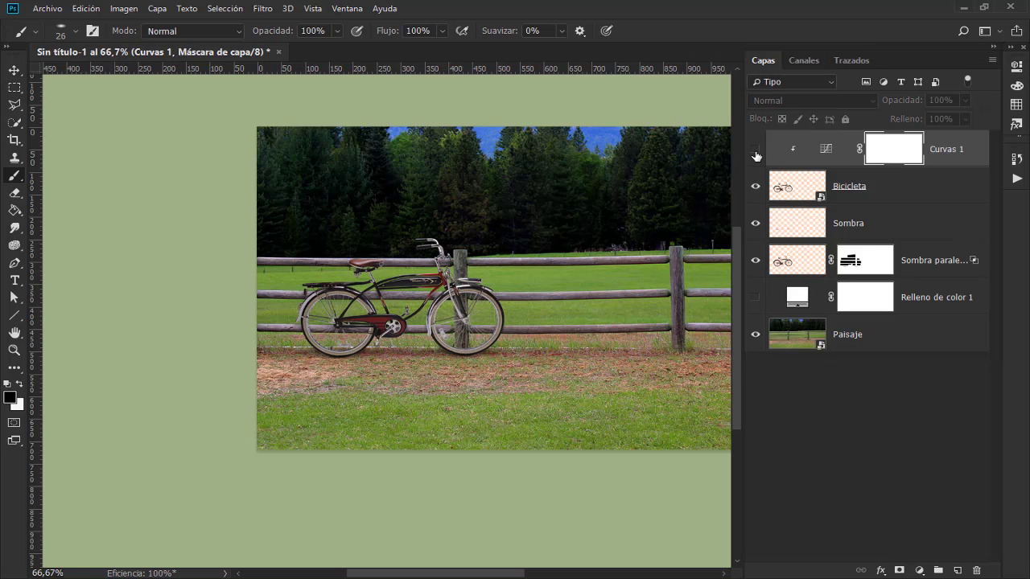
{"action": "left_click", "coordinate": [755, 150]}
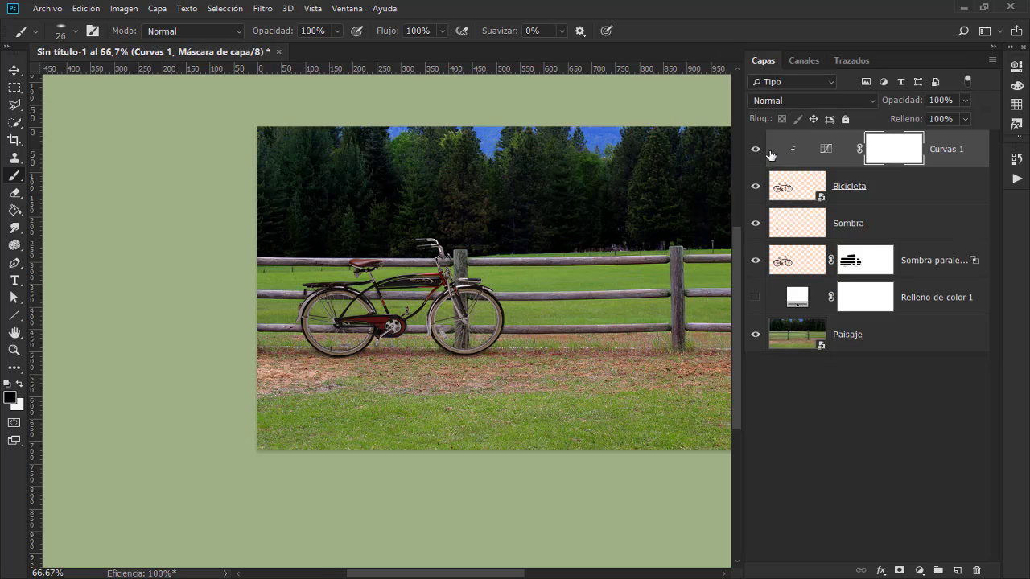
{"action": "left_click", "coordinate": [829, 151]}
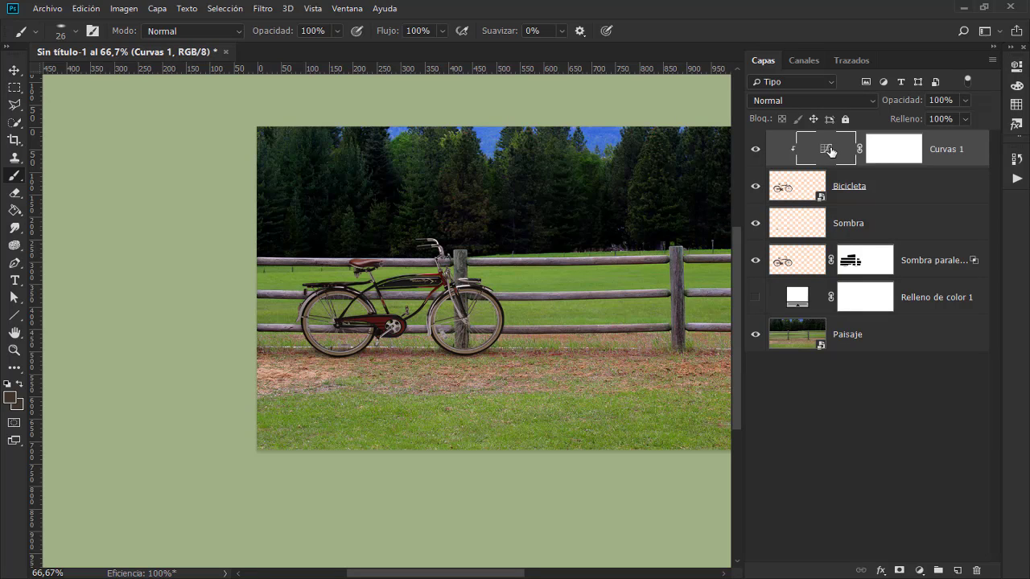
{"action": "double_click", "coordinate": [827, 151]}
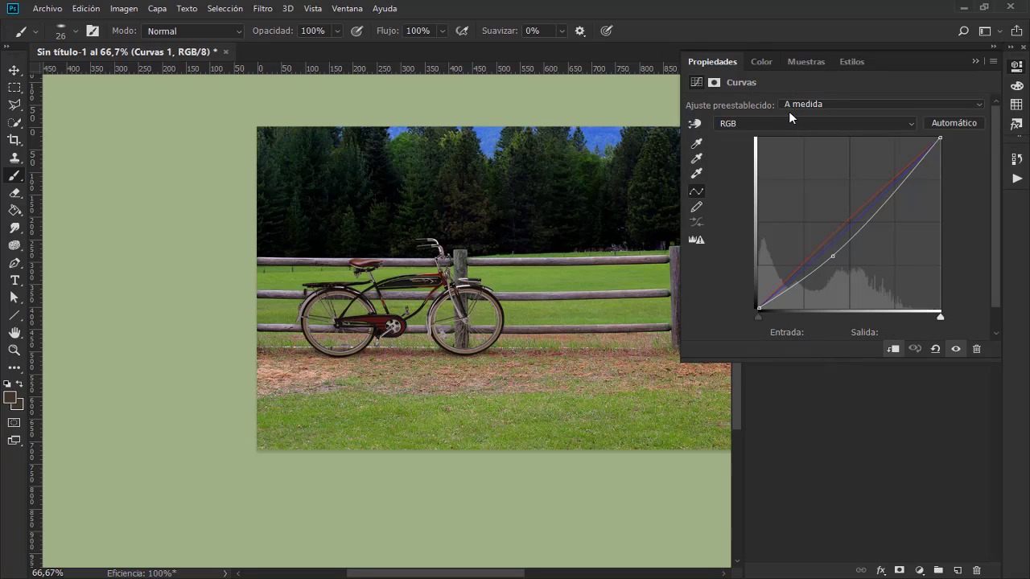
{"action": "left_click", "coordinate": [1016, 65]}
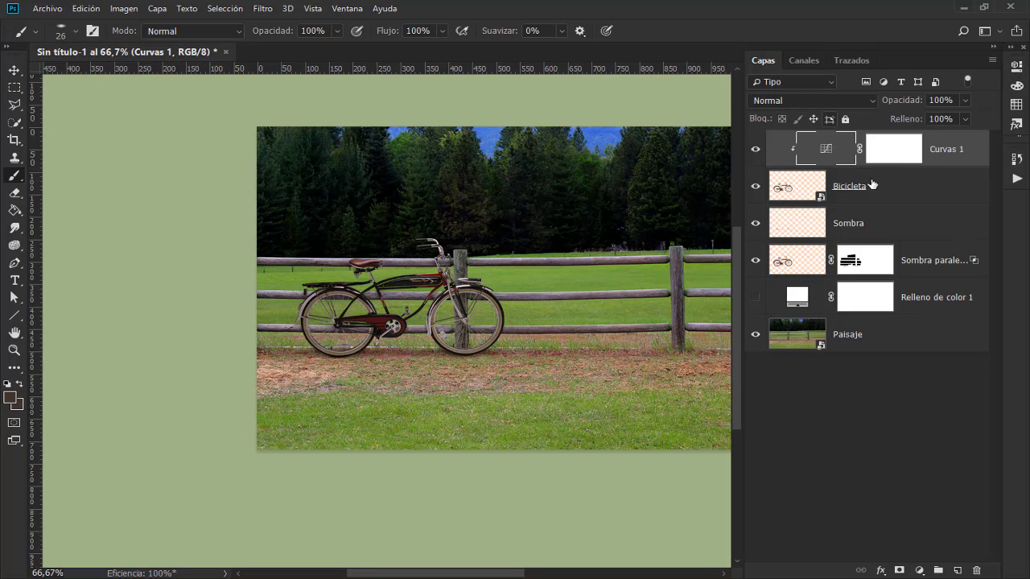
{"action": "left_click", "coordinate": [919, 570]}
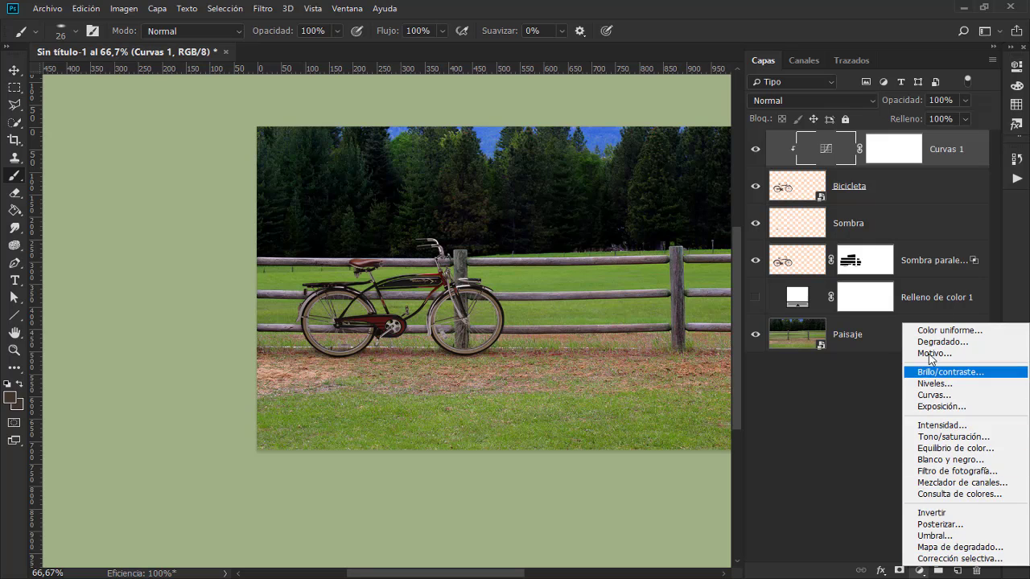
{"action": "left_click", "coordinate": [804, 99]}
{"action": "left_click", "coordinate": [803, 99]}
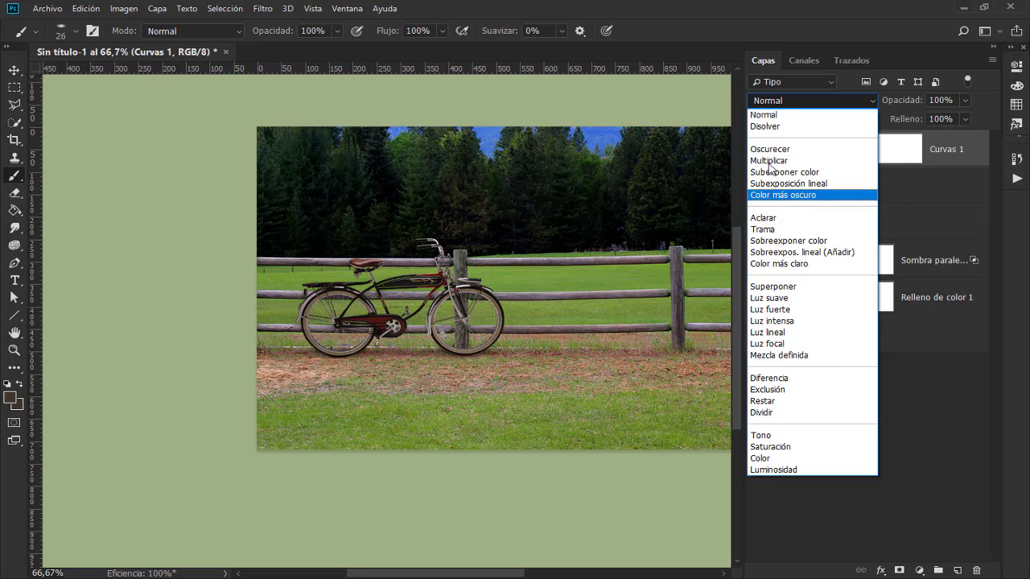
{"action": "left_click", "coordinate": [843, 100]}
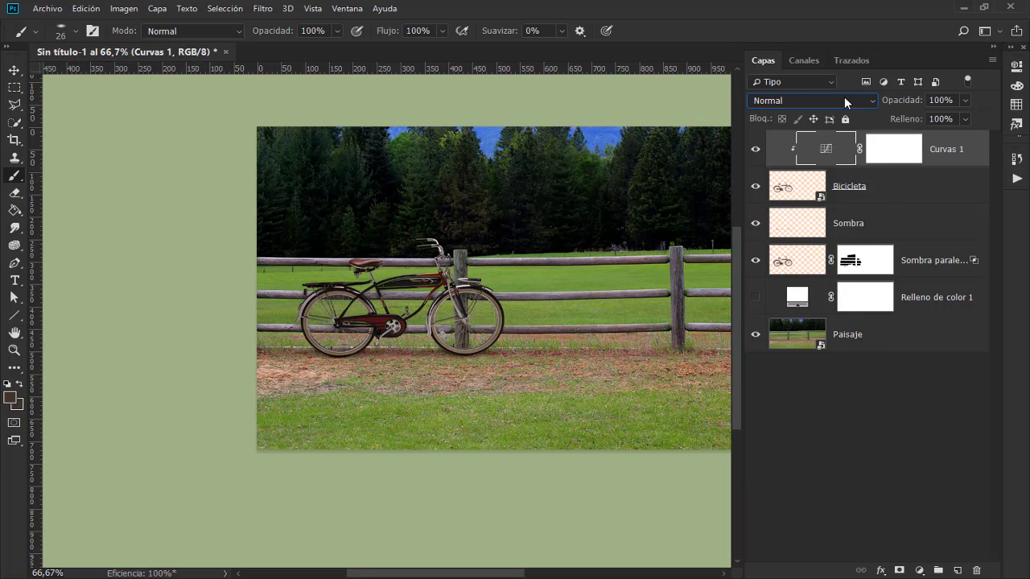
Step: Paint black on the Curvas 1 mask at 200% zoom over the bicycle's highlights, including the seat, frame and fenders
{"action": "left_click", "coordinate": [907, 148]}
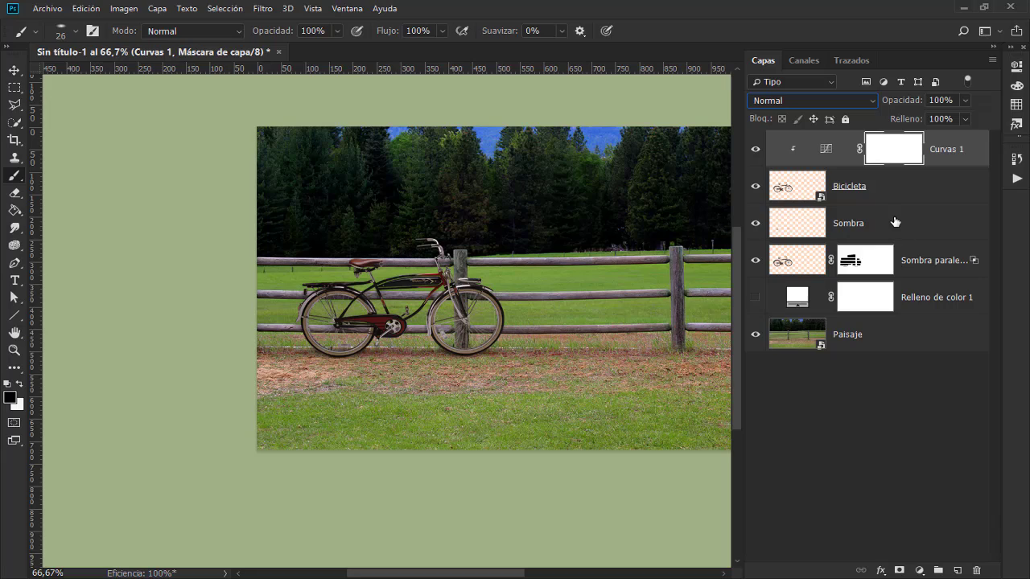
{"action": "key", "text": "ctrl+plus"}
{"action": "key", "text": "ctrl+plus"}
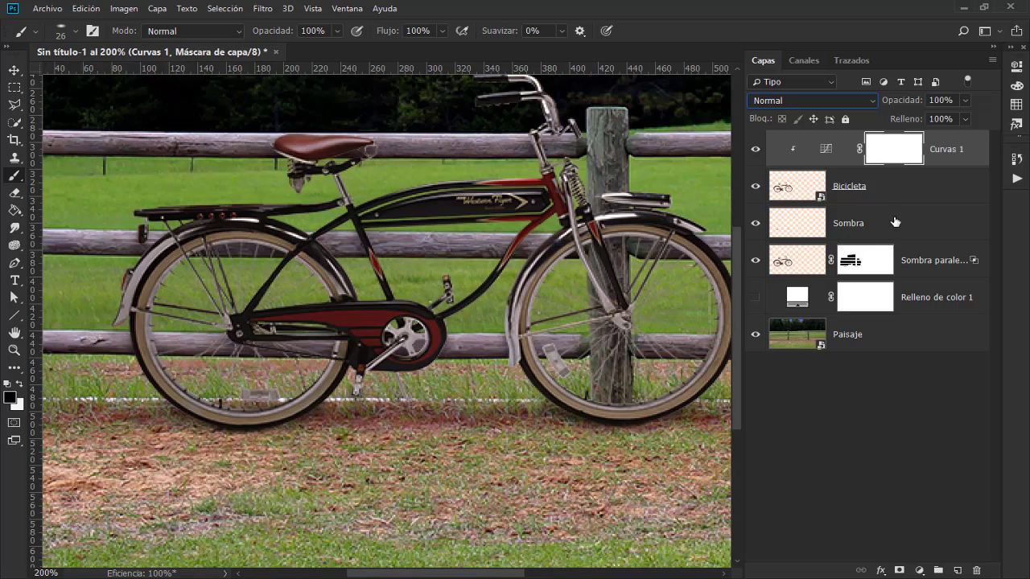
{"action": "left_click_drag", "start_coordinate": [453, 196], "coordinate": [421, 345]}
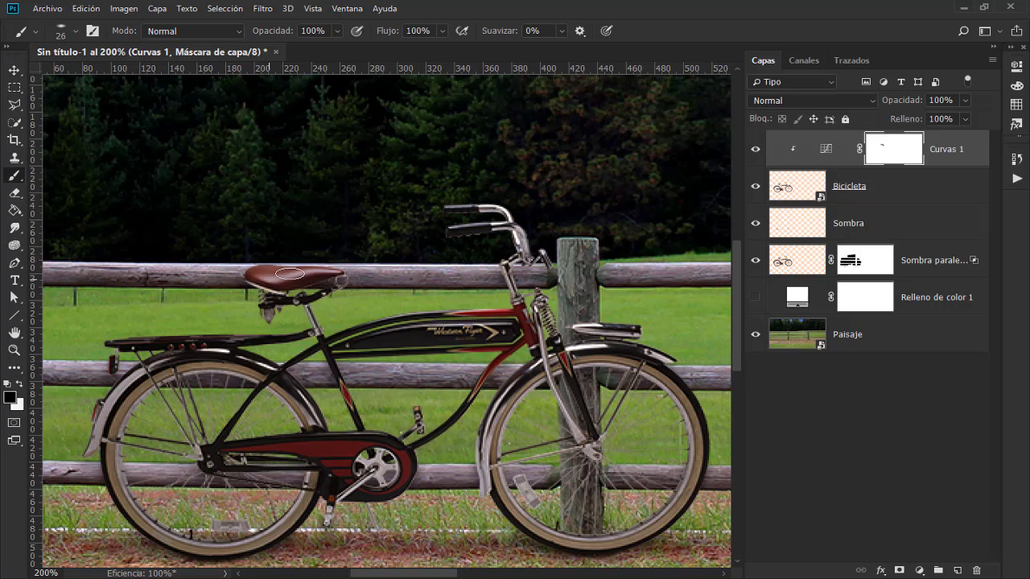
{"action": "mouse_move", "coordinate": [330, 272]}
{"action": "left_mouse_down"}
{"action": "mouse_move", "coordinate": [276, 282]}
{"action": "mouse_move", "coordinate": [342, 278]}
{"action": "mouse_move", "coordinate": [313, 216]}
{"action": "left_mouse_up"}
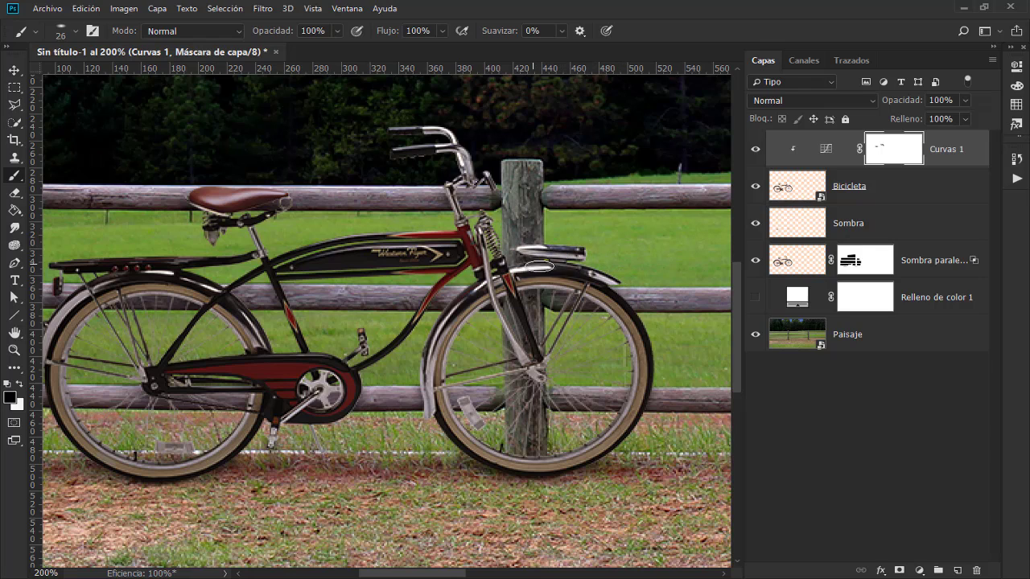
{"action": "left_click_drag", "start_coordinate": [435, 347], "coordinate": [425, 392]}
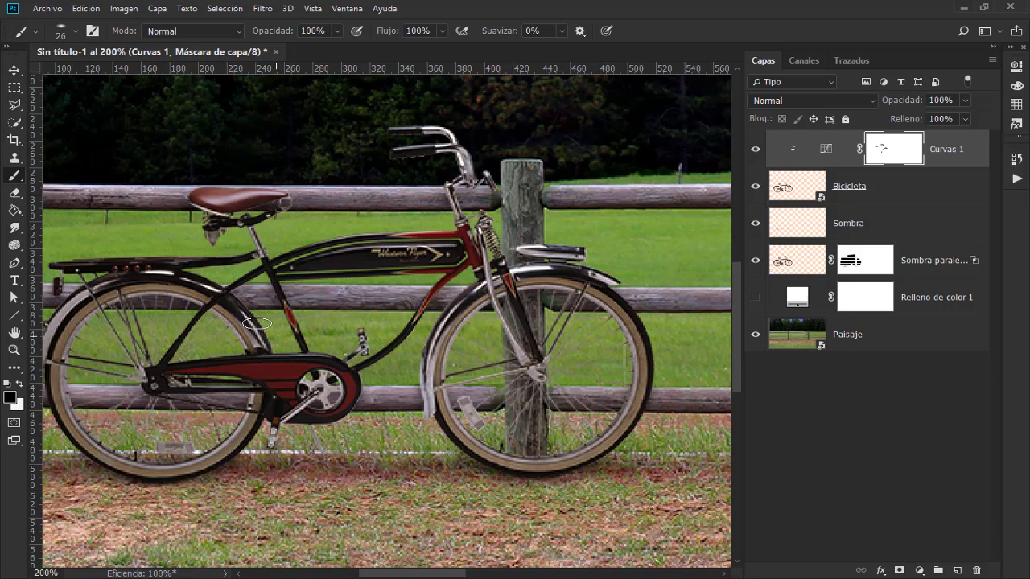
{"action": "left_click_drag", "start_coordinate": [291, 314], "coordinate": [295, 338]}
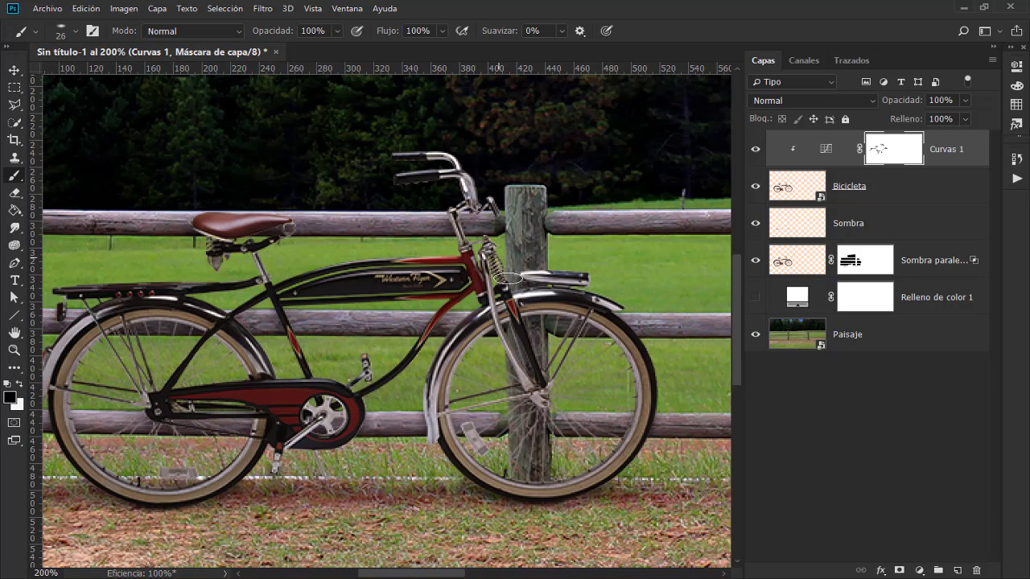
Step: Compare the bicycle with the masked Curvas 1 off and on, deselect all layers, and view the whole composition
{"action": "left_click", "coordinate": [754, 150]}
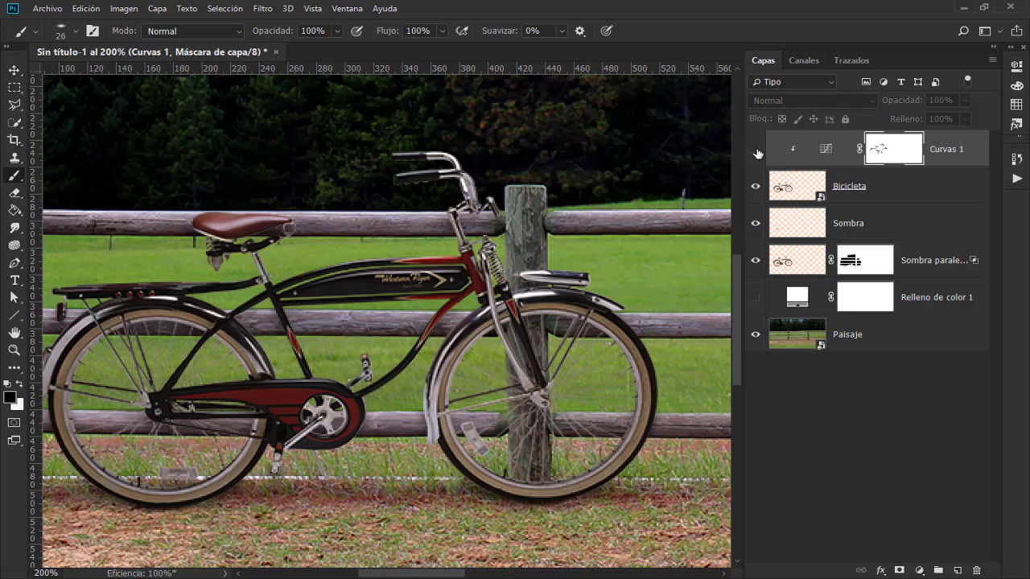
{"action": "left_click", "coordinate": [755, 150]}
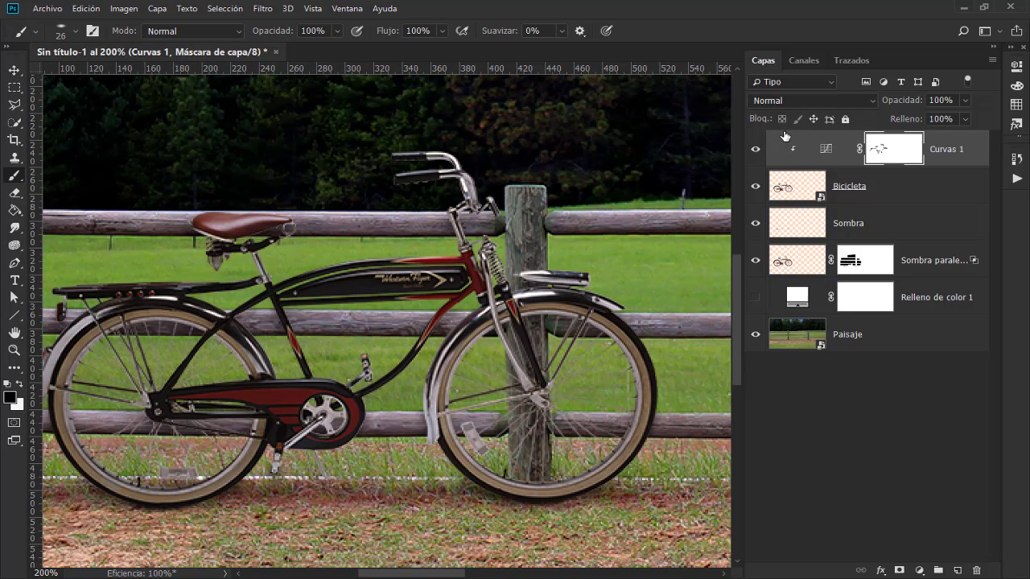
{"action": "left_click", "coordinate": [867, 386]}
{"action": "key", "text": "ctrl+0"}
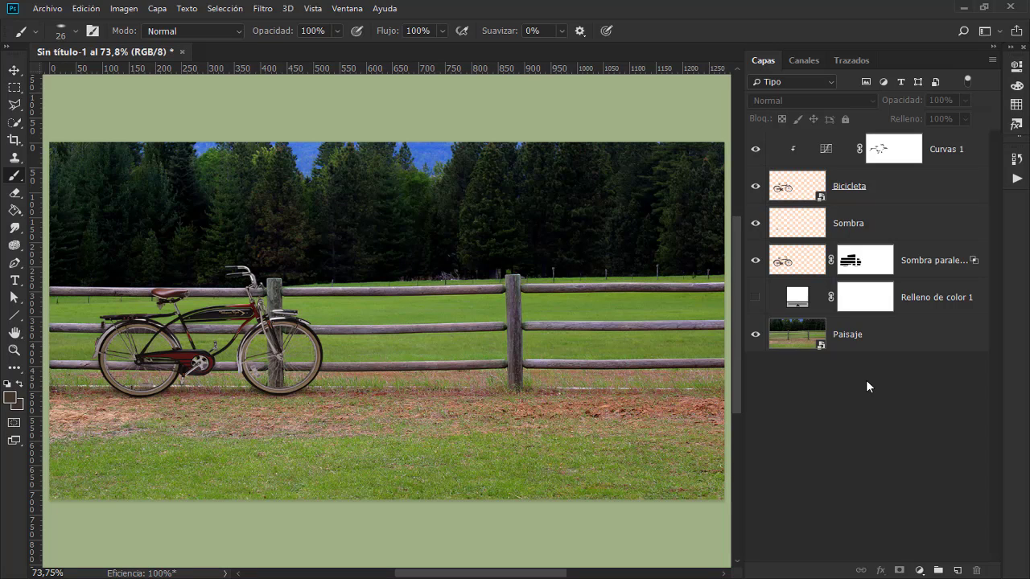
Step: Select the Sombra paralela de Bicicleta layer and compare the scene with that parallel shadow off and on
{"action": "left_click", "coordinate": [938, 267]}
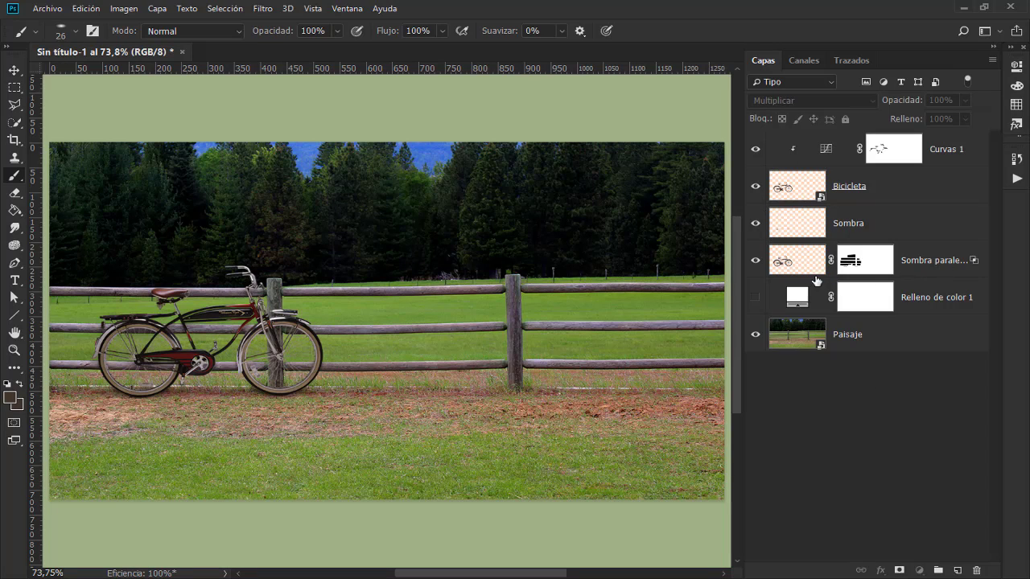
{"action": "left_click", "coordinate": [815, 279]}
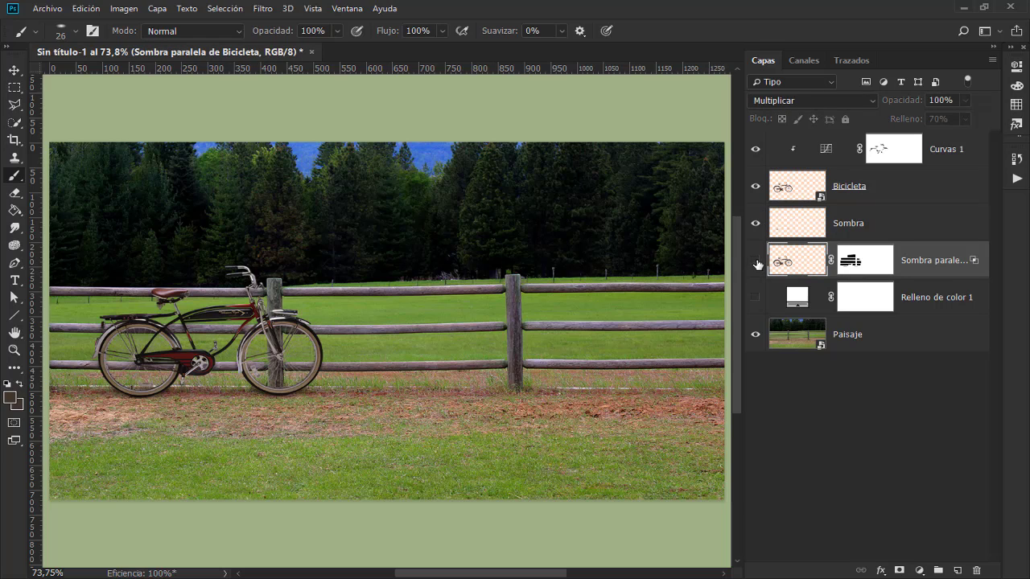
{"action": "left_click", "coordinate": [756, 262]}
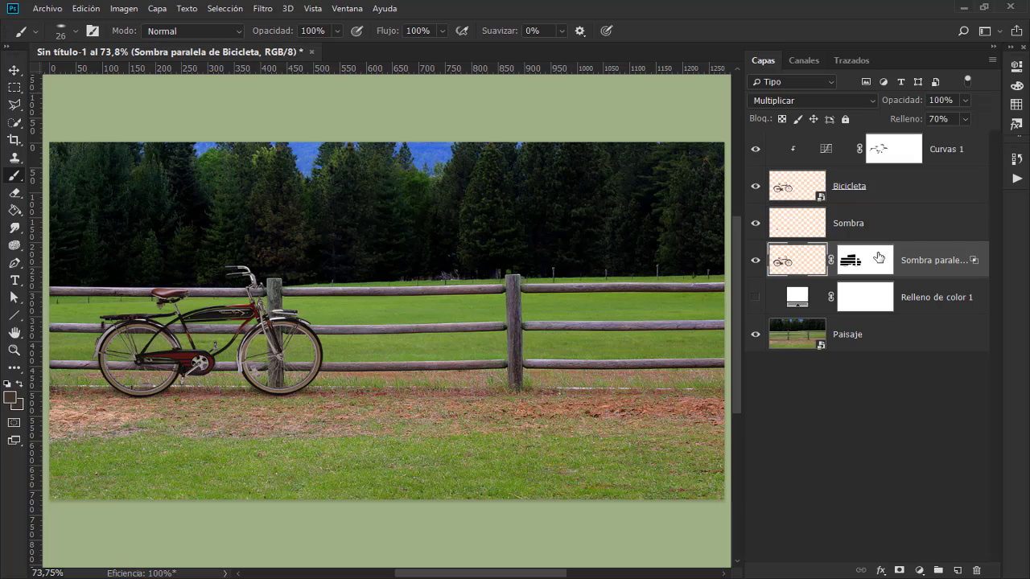
{"action": "key", "text": "v"}
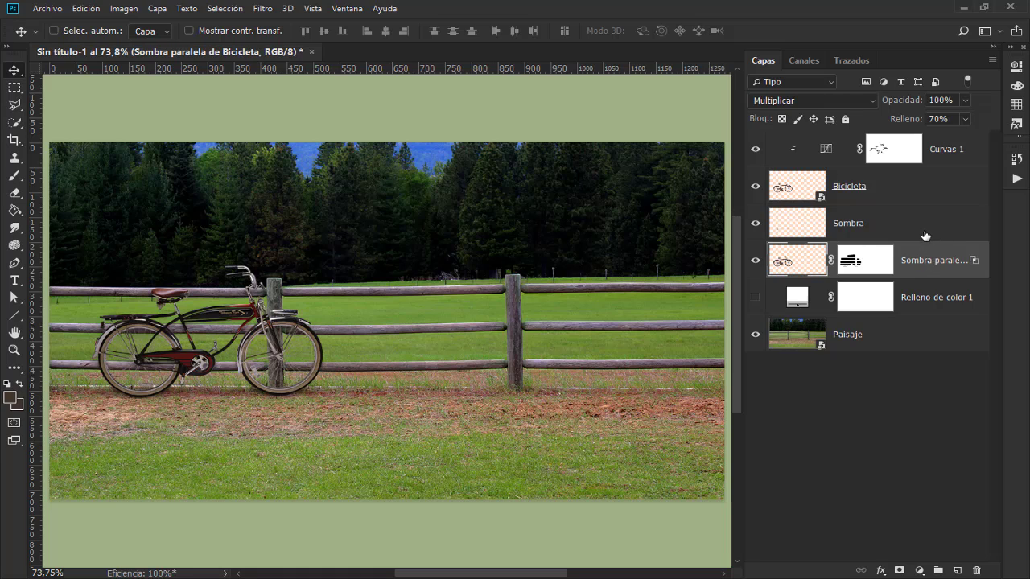
Step: Select the Sombra layer and compare the scene with the painted ground shadow off and on
{"action": "left_click", "coordinate": [863, 231]}
{"action": "left_click", "coordinate": [756, 226]}
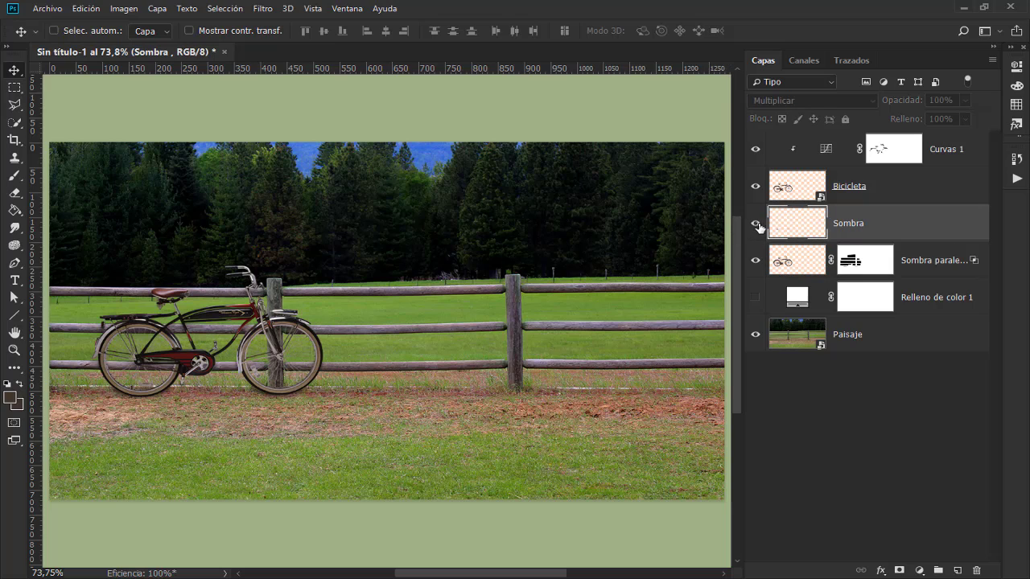
{"action": "left_click", "coordinate": [756, 227]}
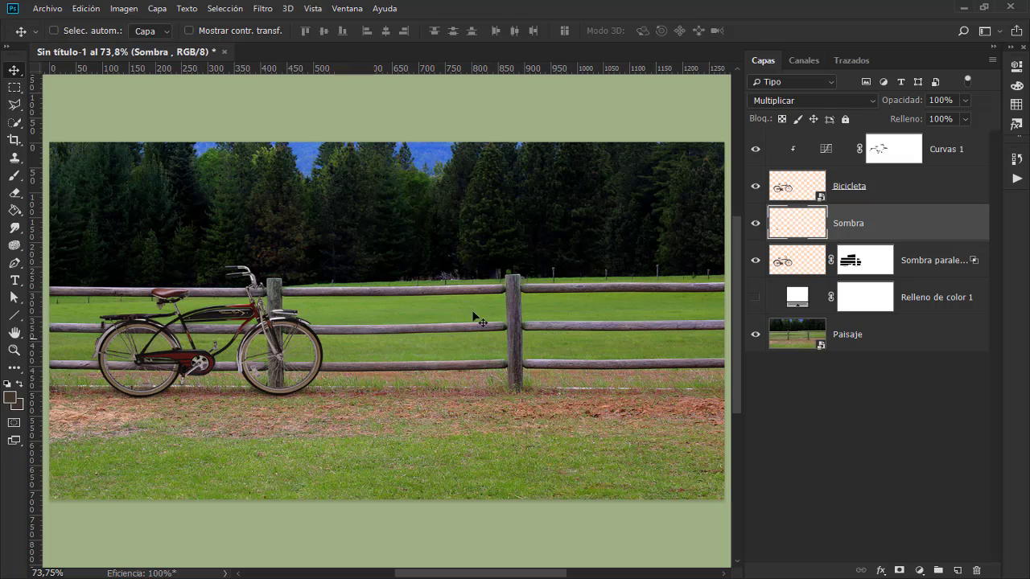
{"action": "left_click", "coordinate": [756, 226]}
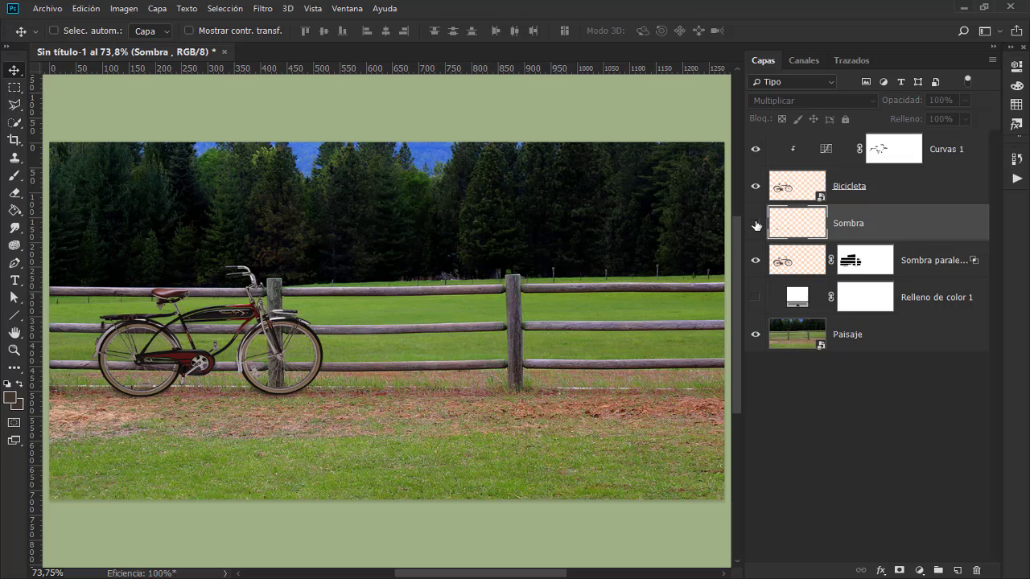
{"action": "left_click", "coordinate": [756, 226]}
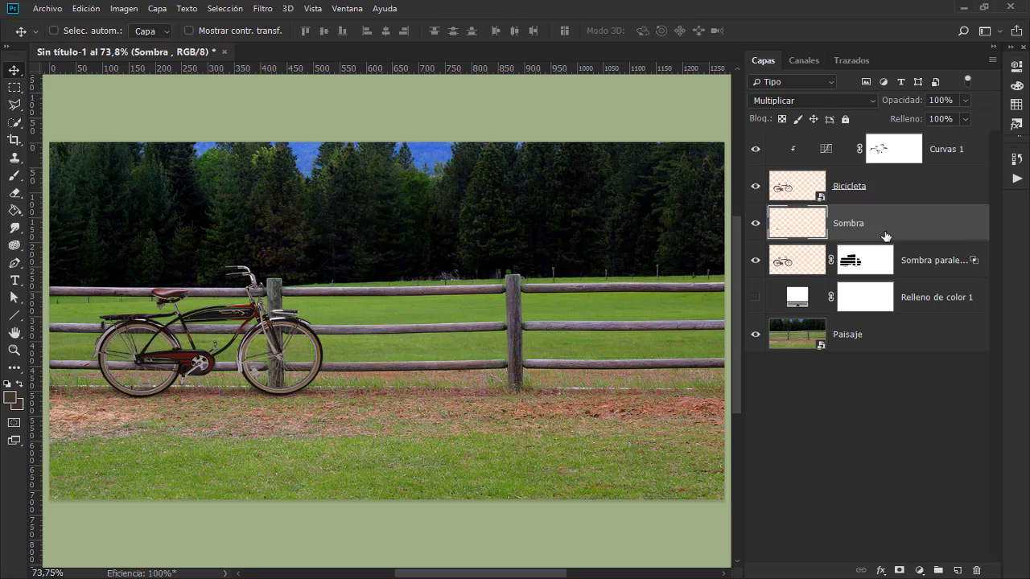
Step: Select the Curvas 1 mask and compare the full composition with the Curves adjustment off and on
{"action": "left_click", "coordinate": [774, 150]}
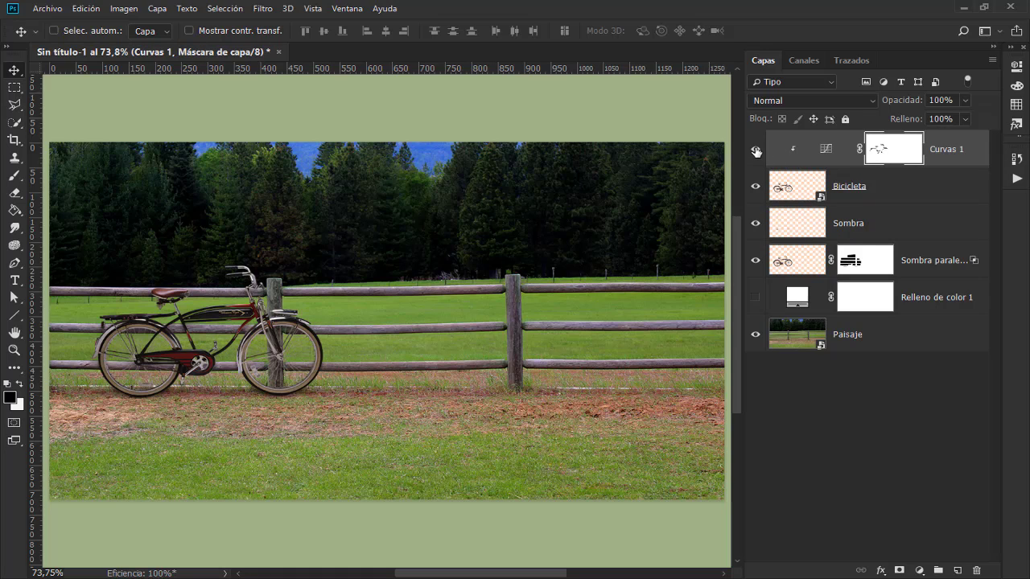
{"action": "left_click", "coordinate": [755, 150]}
{"action": "left_click", "coordinate": [756, 151]}
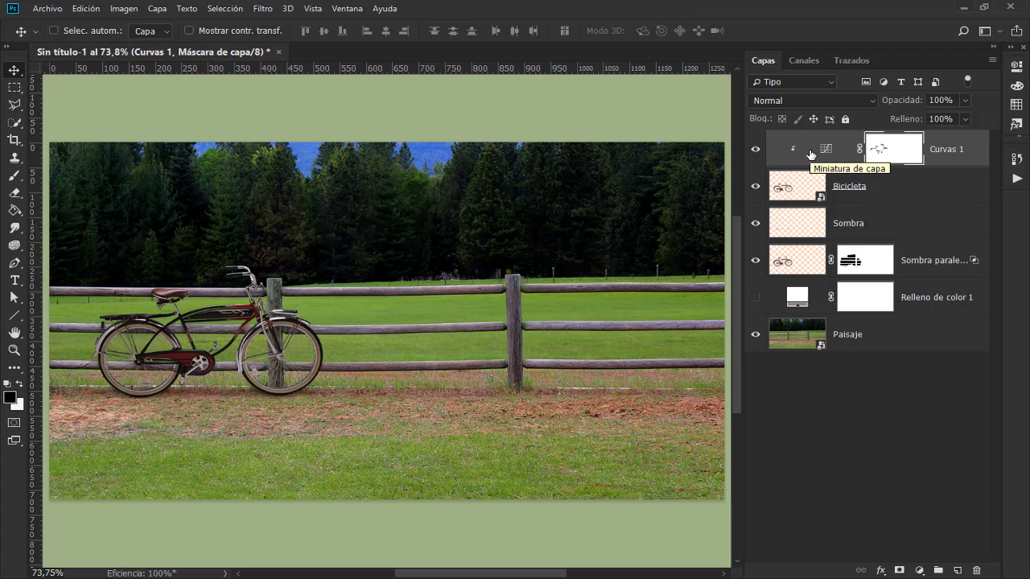
{"action": "left_click", "coordinate": [756, 152]}
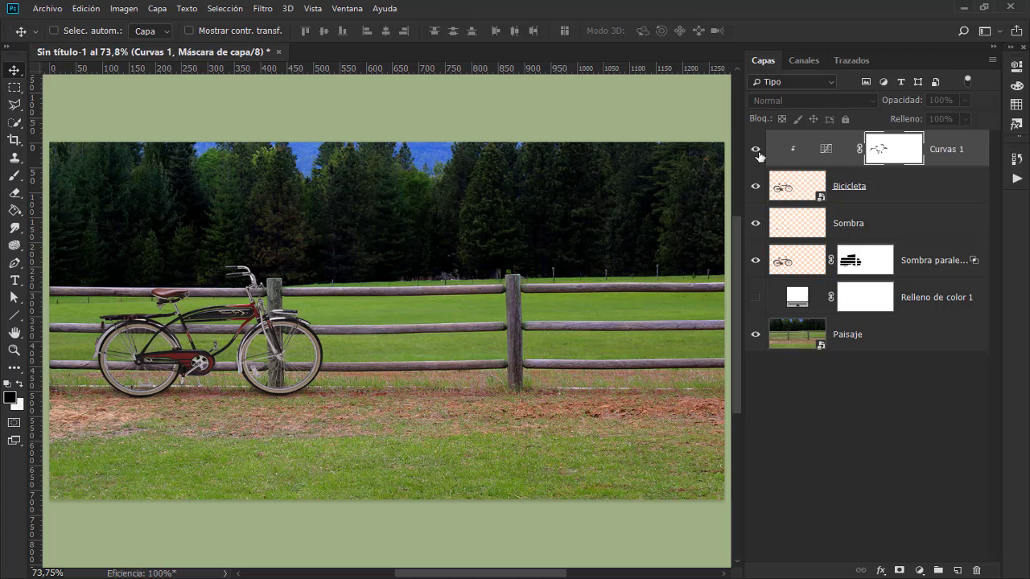
{"action": "left_click", "coordinate": [756, 151]}
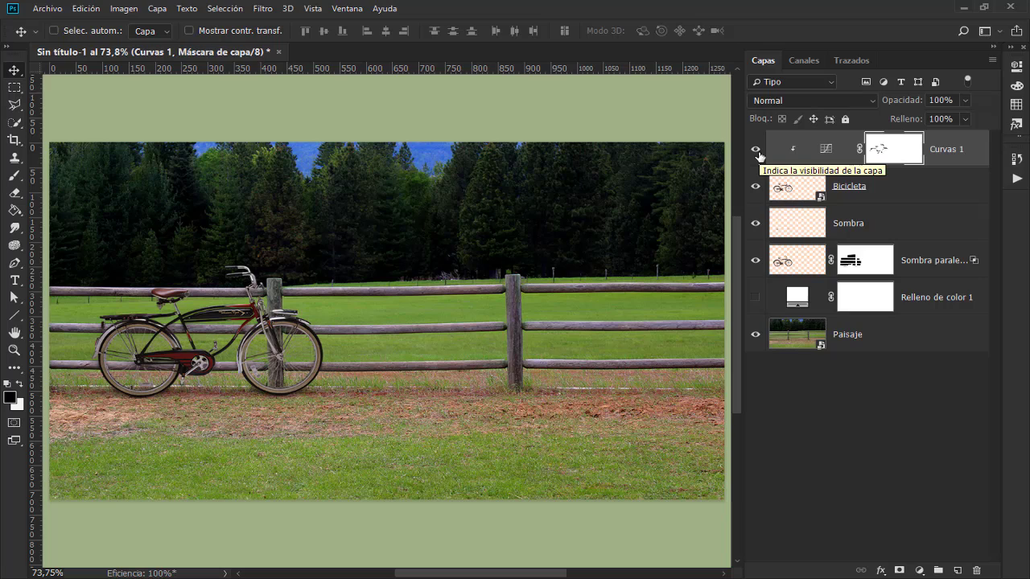